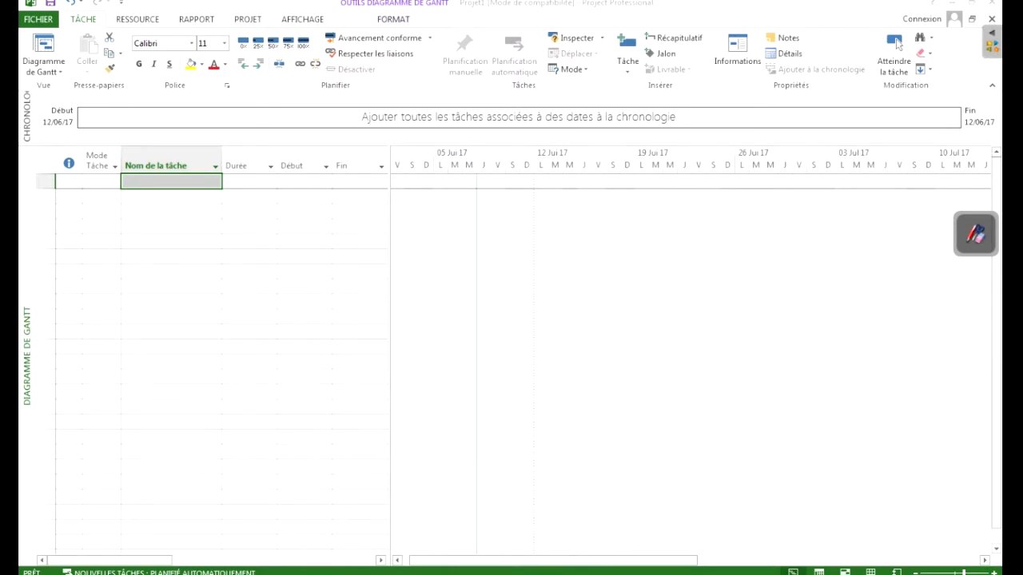
Widen the task table to show the Prédécesseurs and Noms ressources columns, and narrow the Prédécesseurs column
left_click_drag(389, 359, 806, 360)
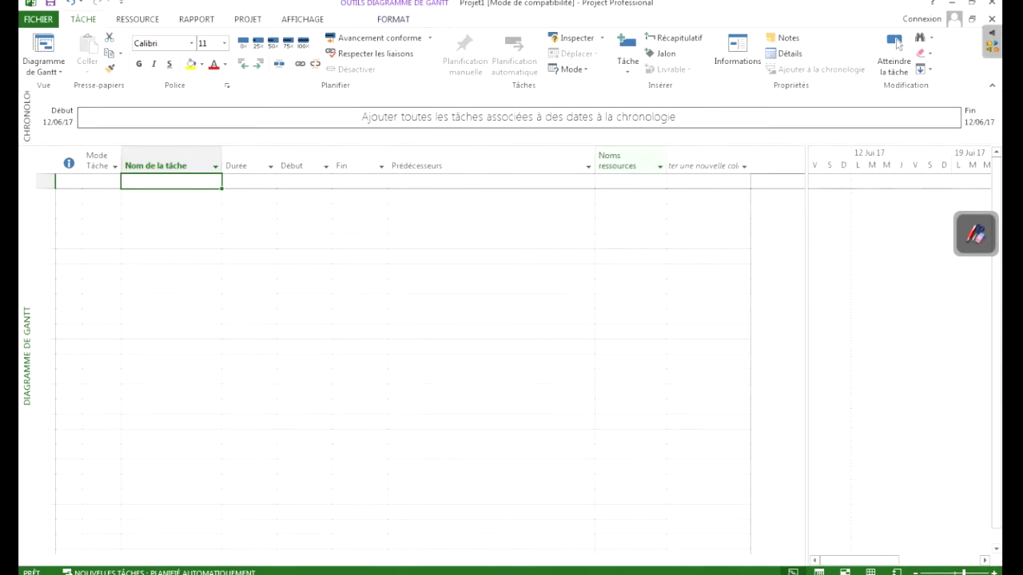
left_click_drag(594, 165, 517, 165)
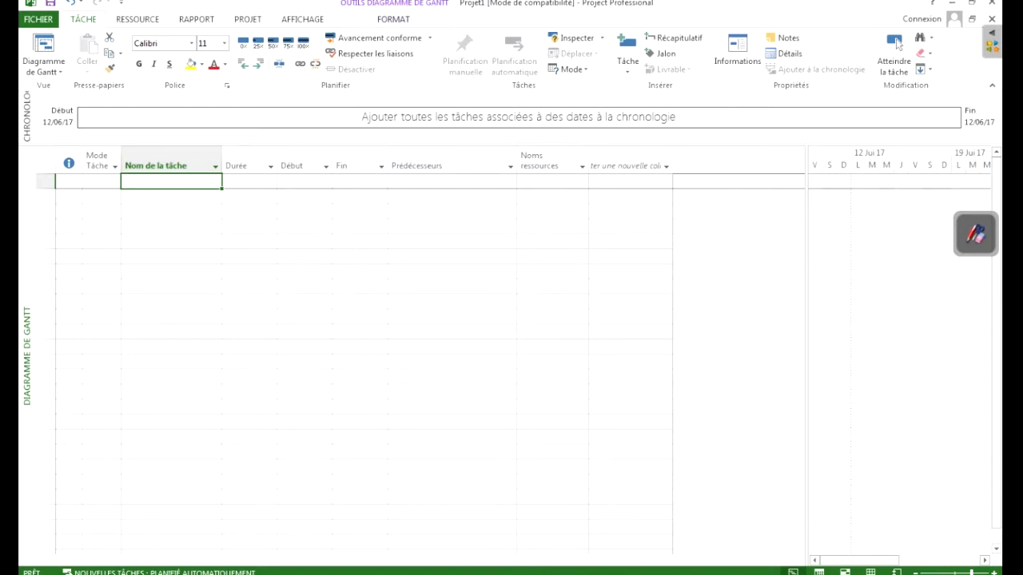
Enter nine tasks named A, B, C, D, E, F, G, H and I in the task name column
type("A")
key("Return")
type("B")
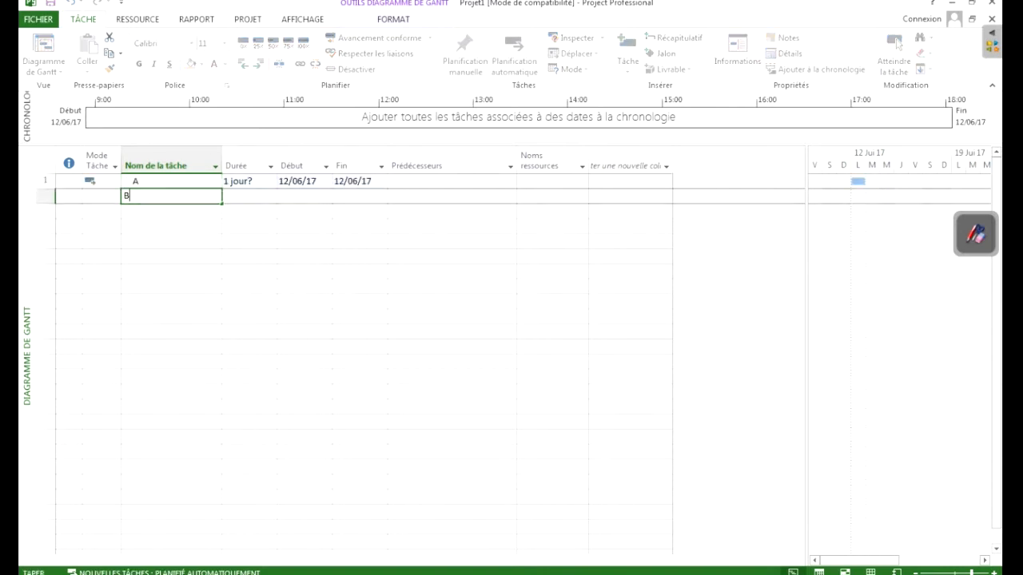
key("Return")
type("C")
key("Return")
type("D")
key("Return")
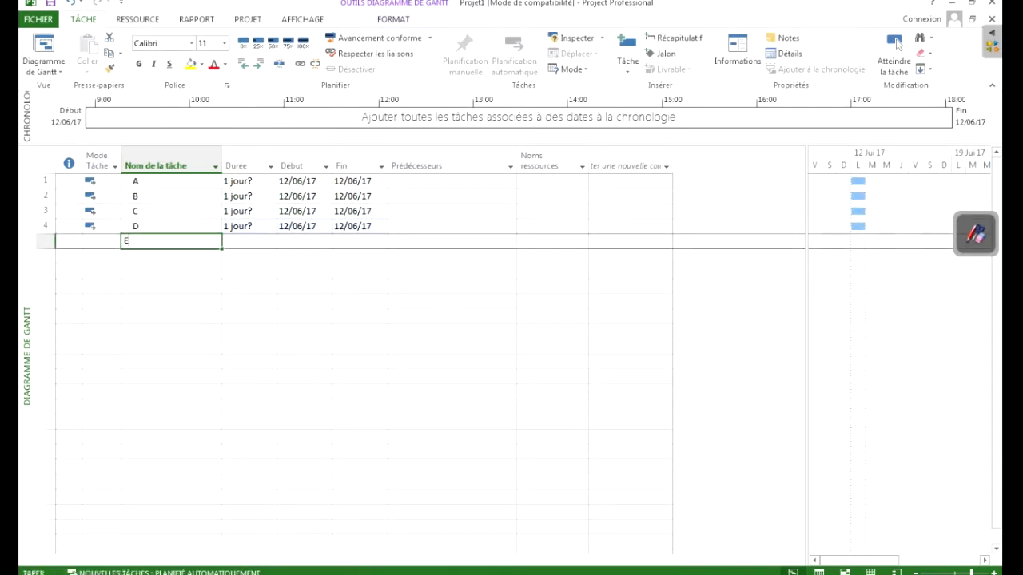
type("E")
key("Return")
type("F")
key("Return")
type("G")
key("Return")
type("H")
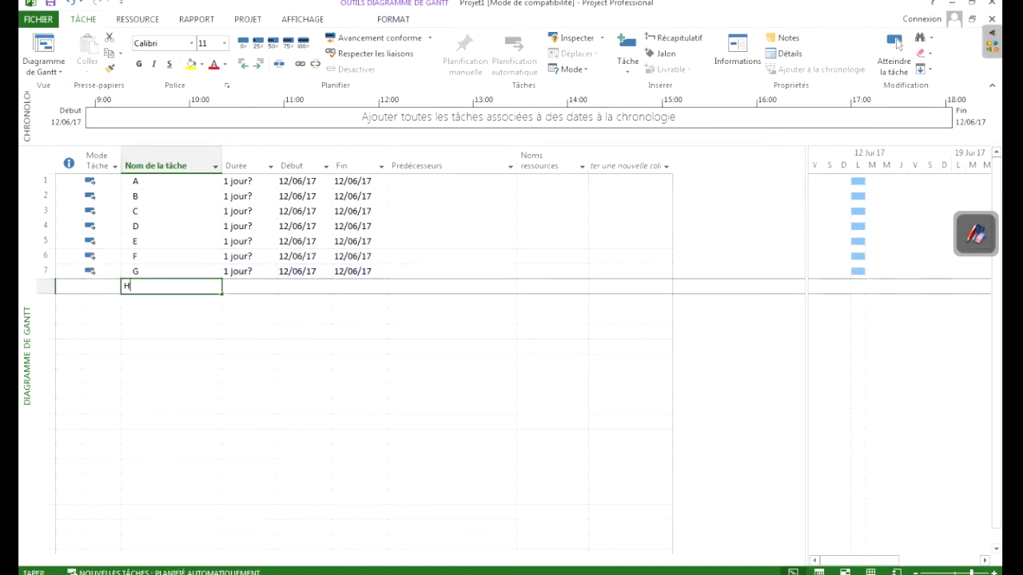
key("Return")
type("I")
key("Return")
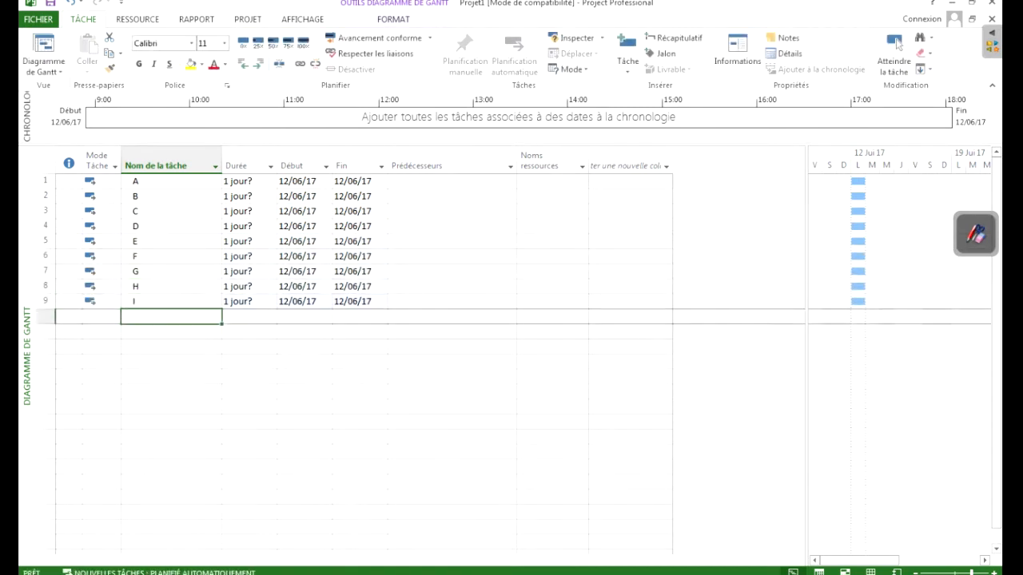
Review the list of task names from task I back up to task A
key("Up")
key("Up")
key("Up")
key("Up")
key("Up")
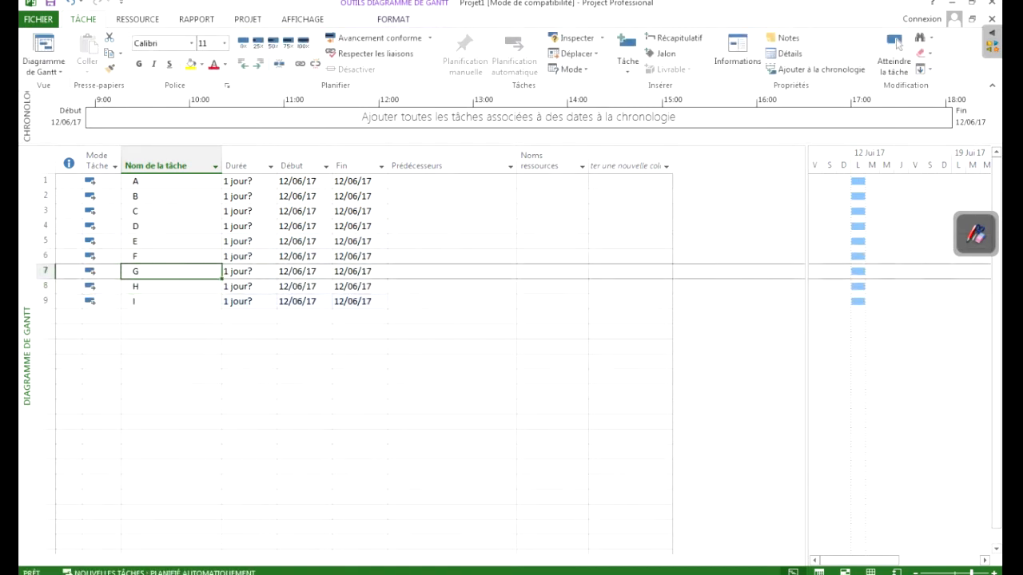
key("Up")
key("Up")
key("Up")
key("Up")
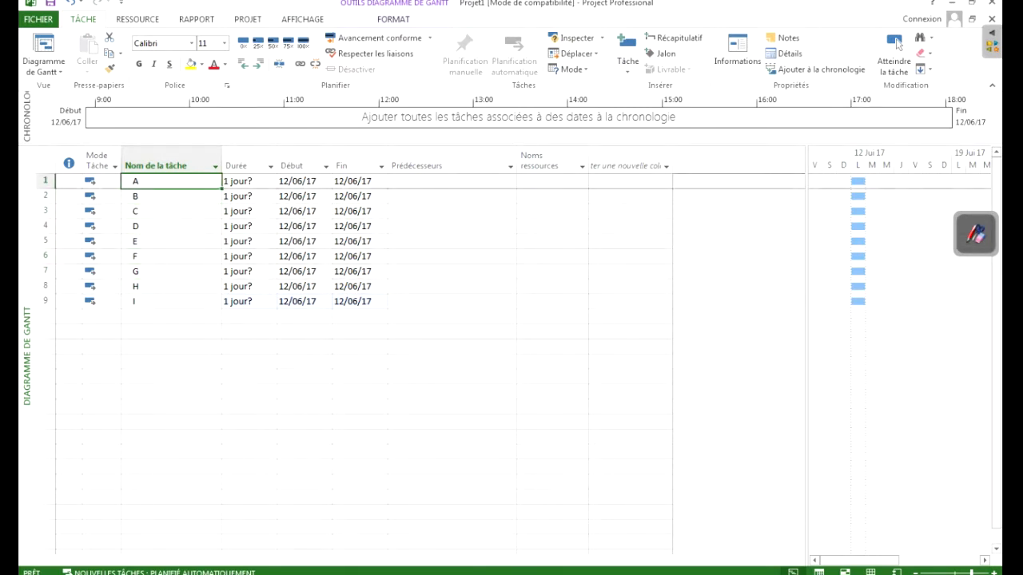
key("Down")
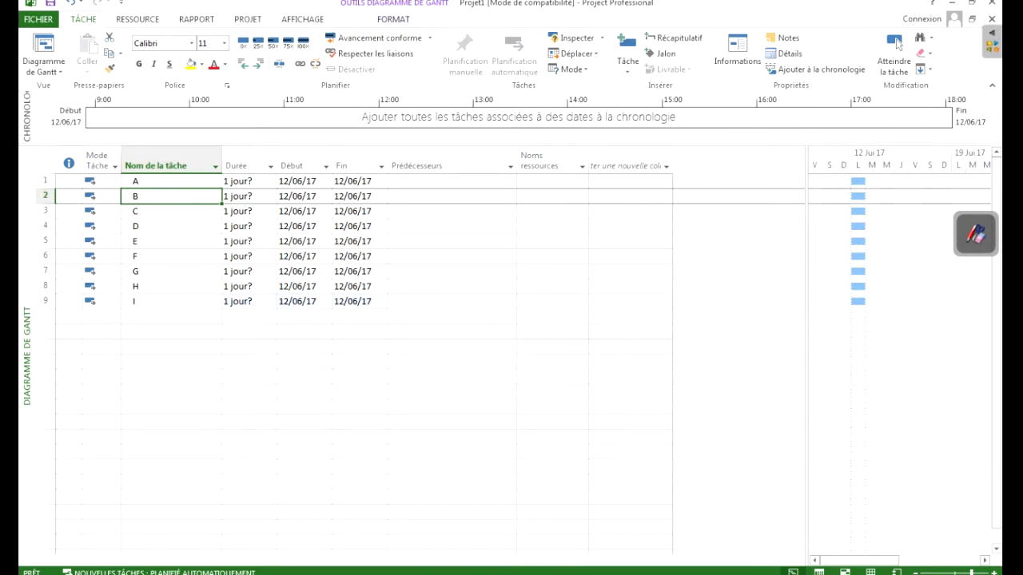
key("Down")
key("Right")
key("Left")
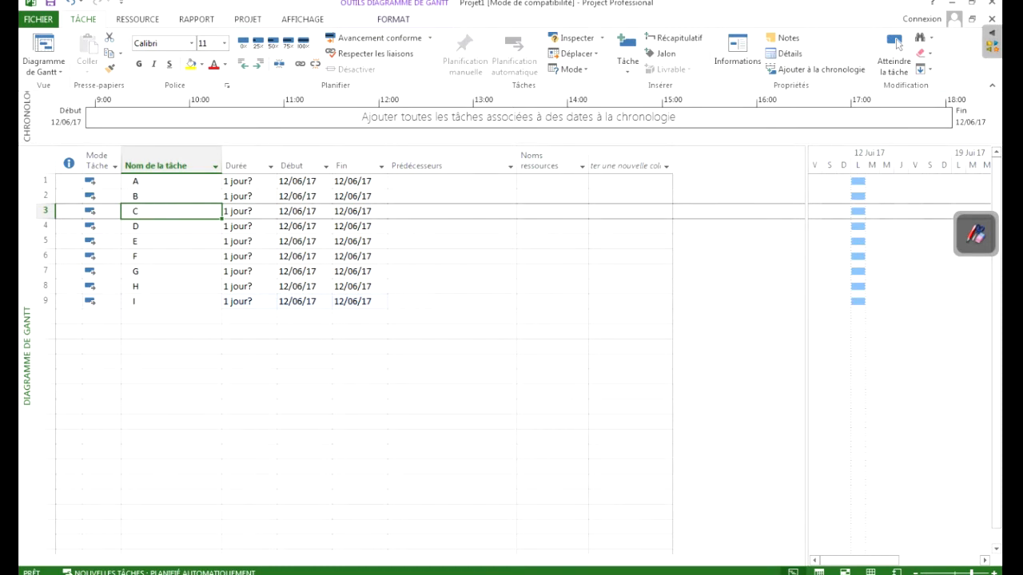
key("Up")
key("Up")
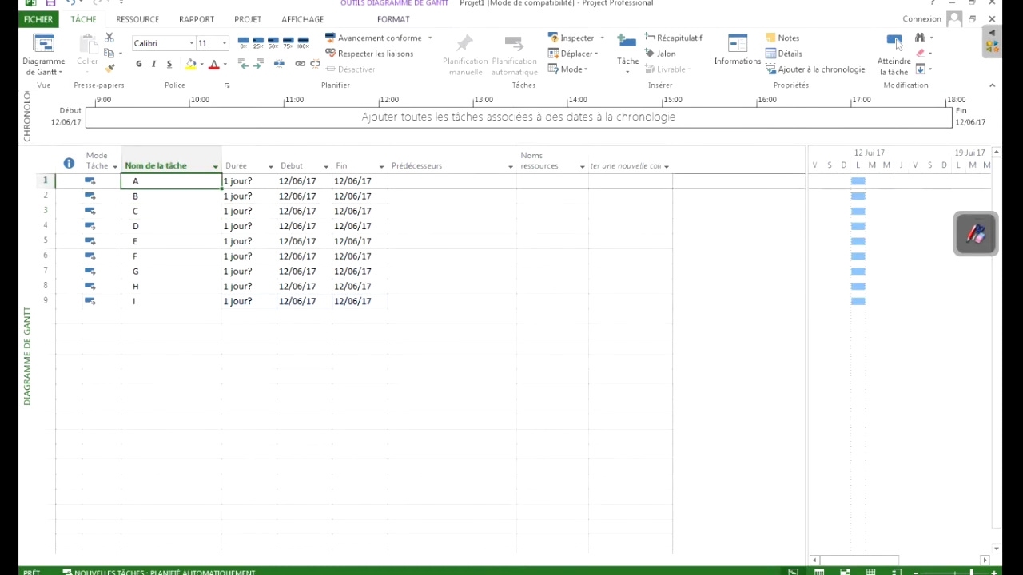
Examine the task mode, duration, start and finish fields of the first tasks
key("Left")
key("Down")
key("Down")
key("Down")
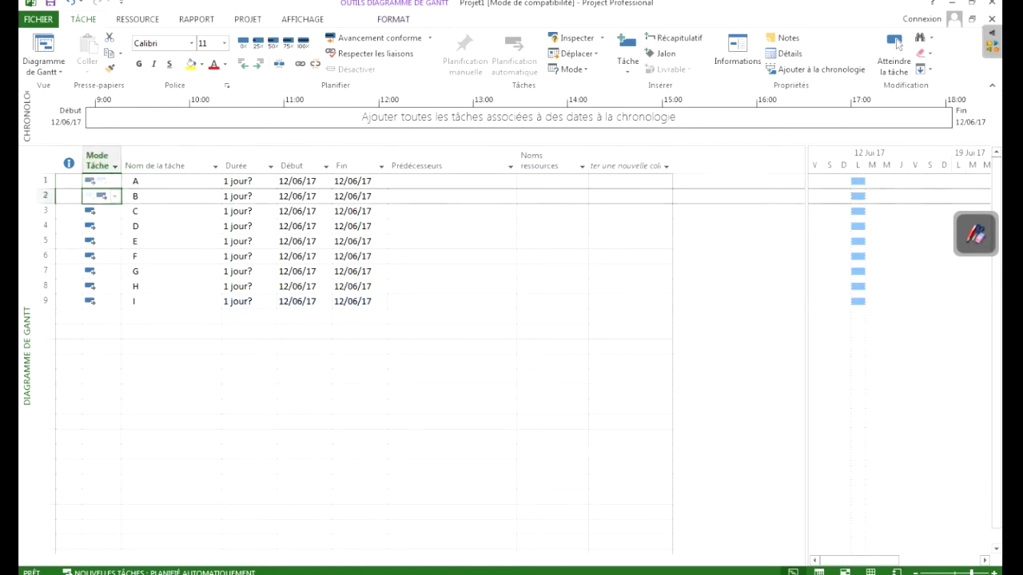
key("Up")
key("Up")
key("Up")
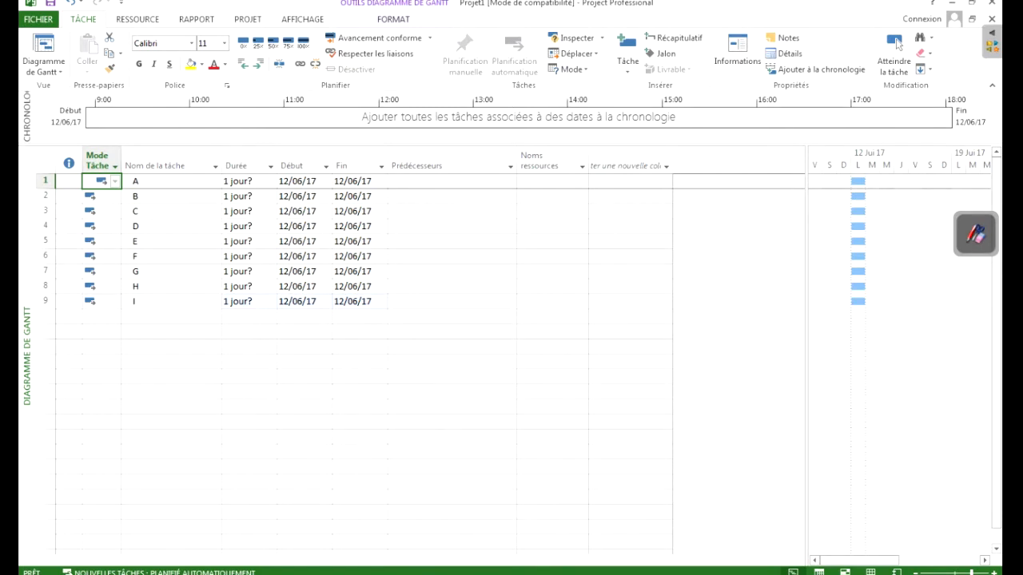
key("Right")
key("Right")
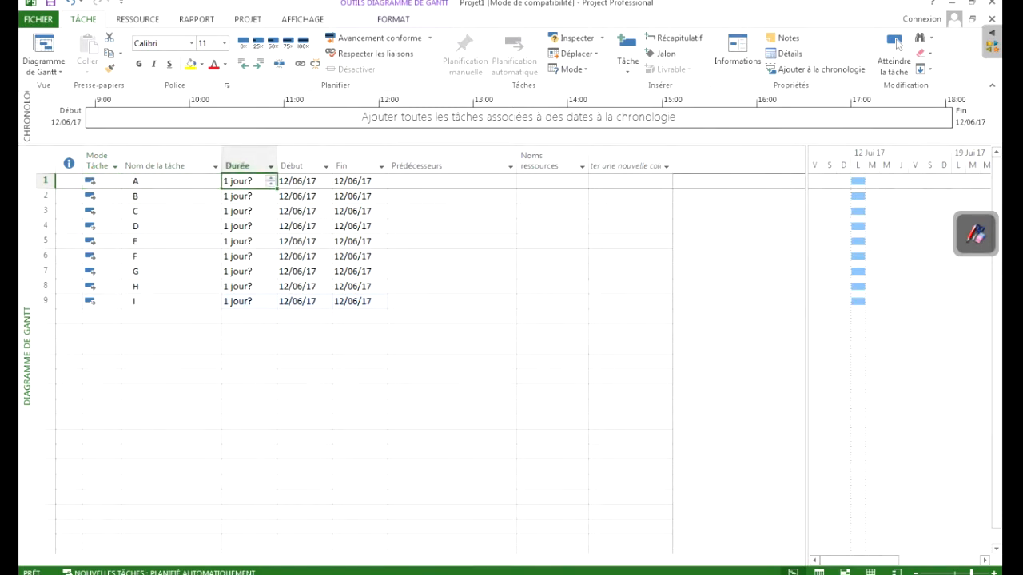
key("Right")
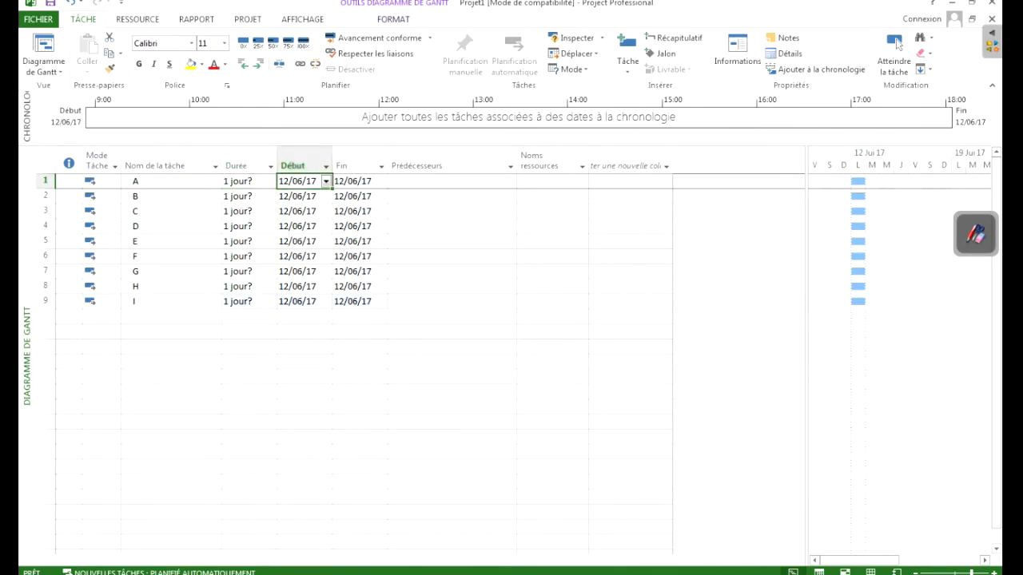
key("Right")
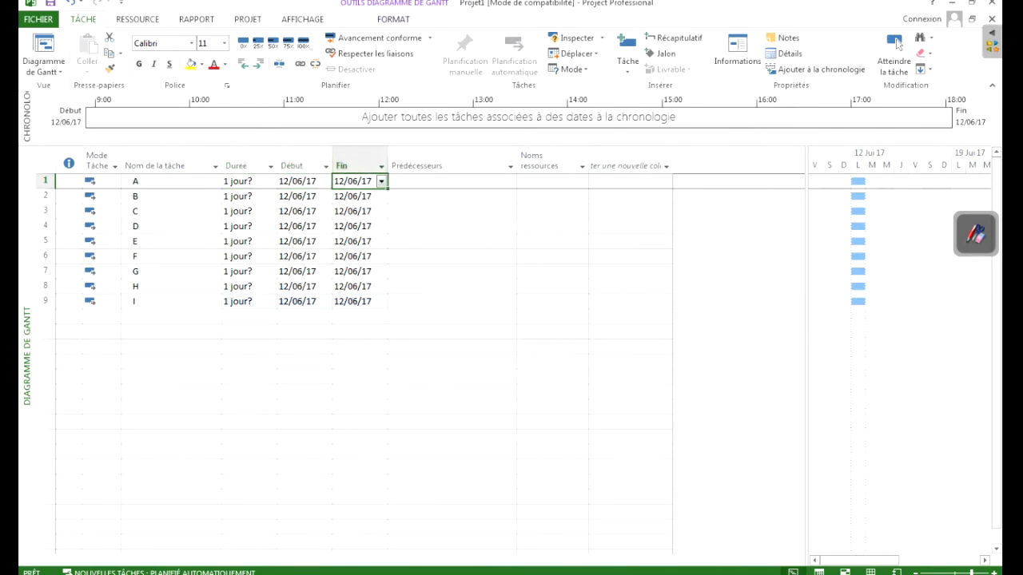
key("Left")
key("Down")
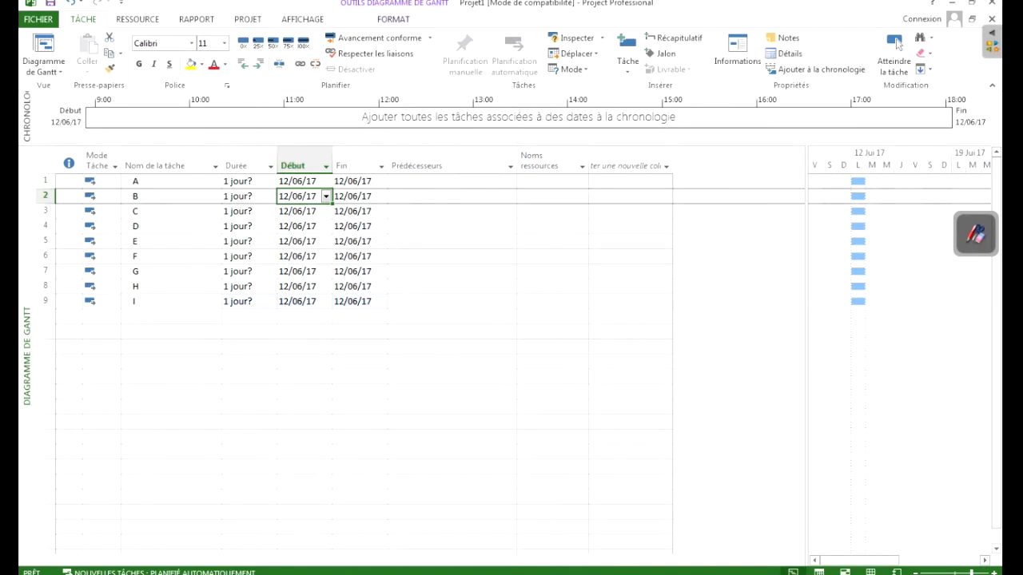
key("Up")
key("Down")
Check the project's start date and scheduling settings in the project information, leaving without changes
left_click(248, 18)
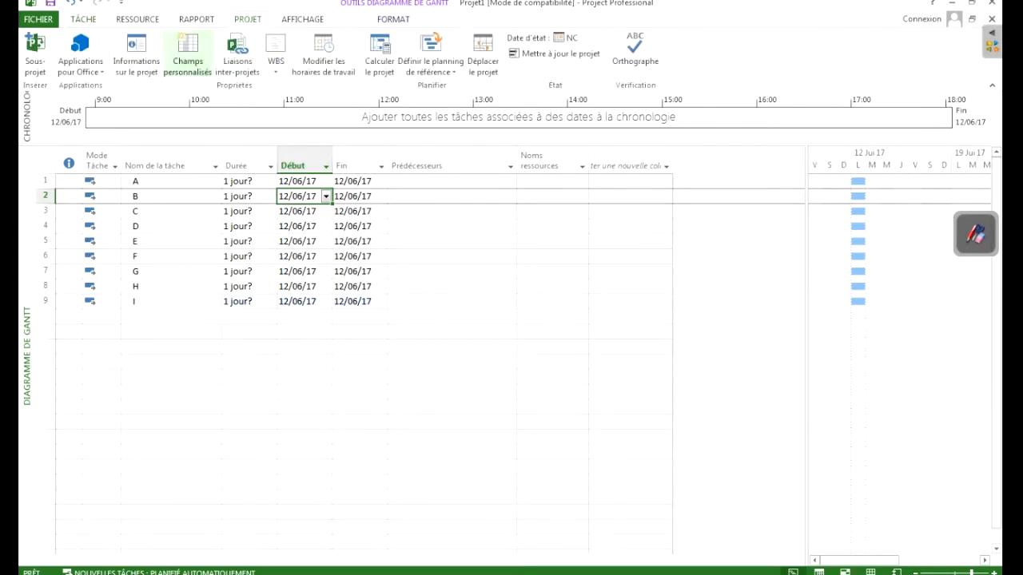
left_click(136, 52)
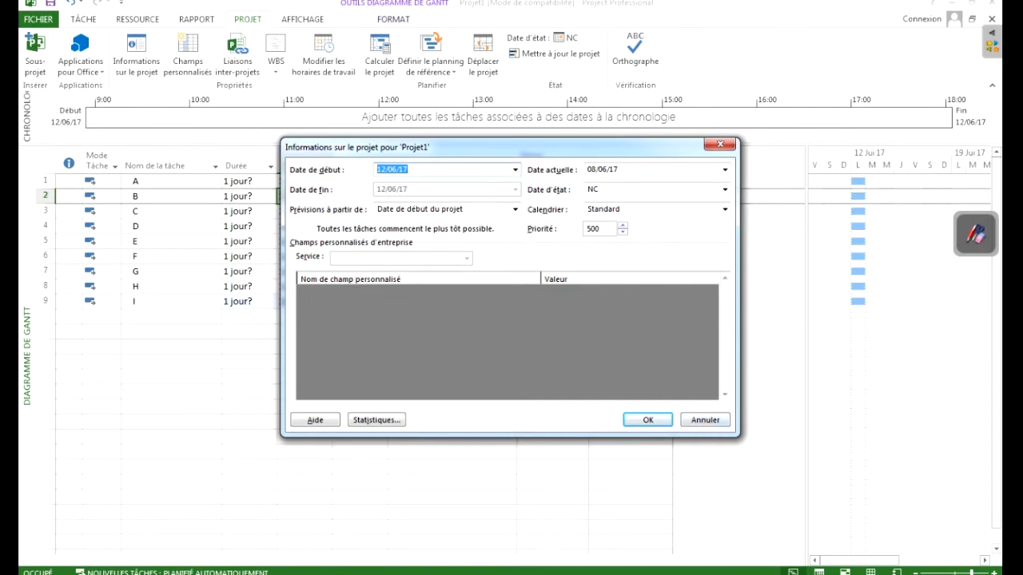
left_click(705, 419)
Set the duration of task A to 4 days and task B to 5 days
left_click(240, 181)
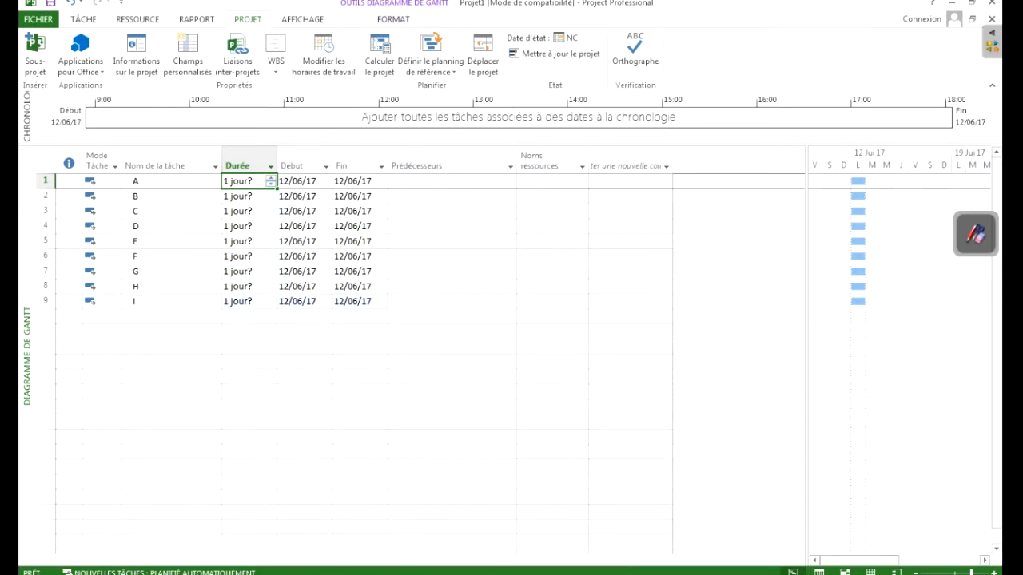
left_click(246, 212)
left_click(246, 181)
type("4")
key("Return")
type("(")
key("Return")
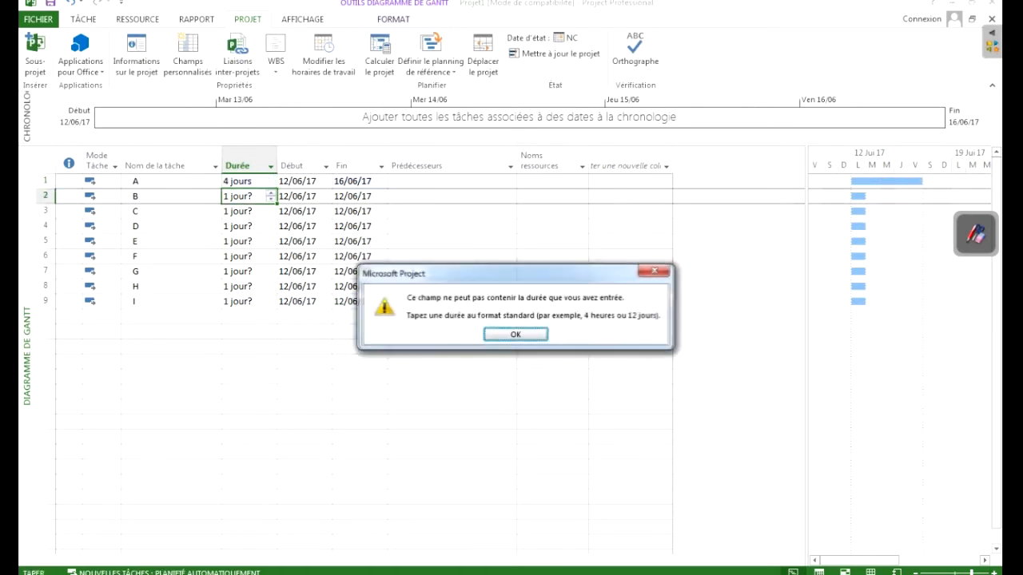
key("Return")
type("5")
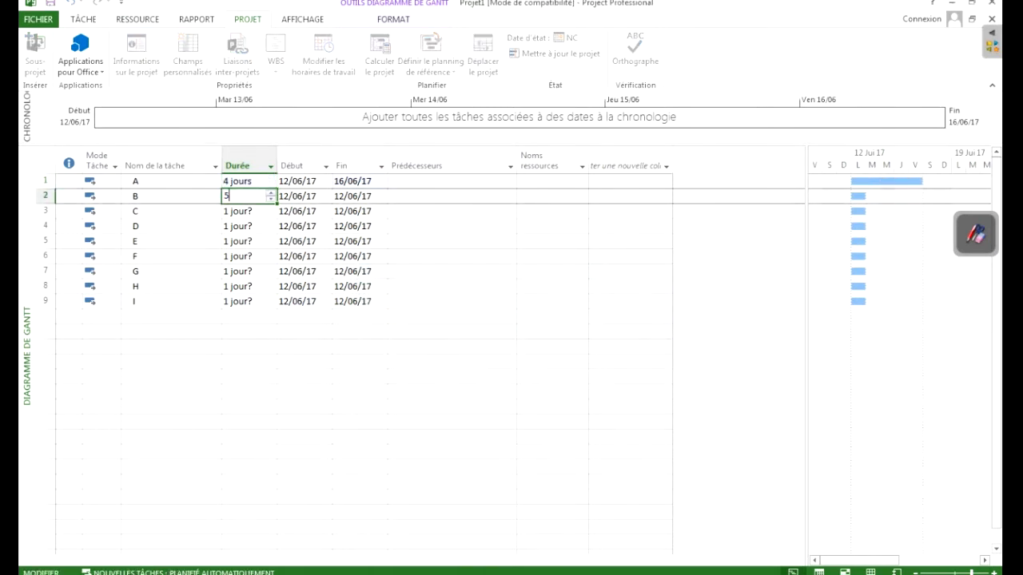
key("Return")
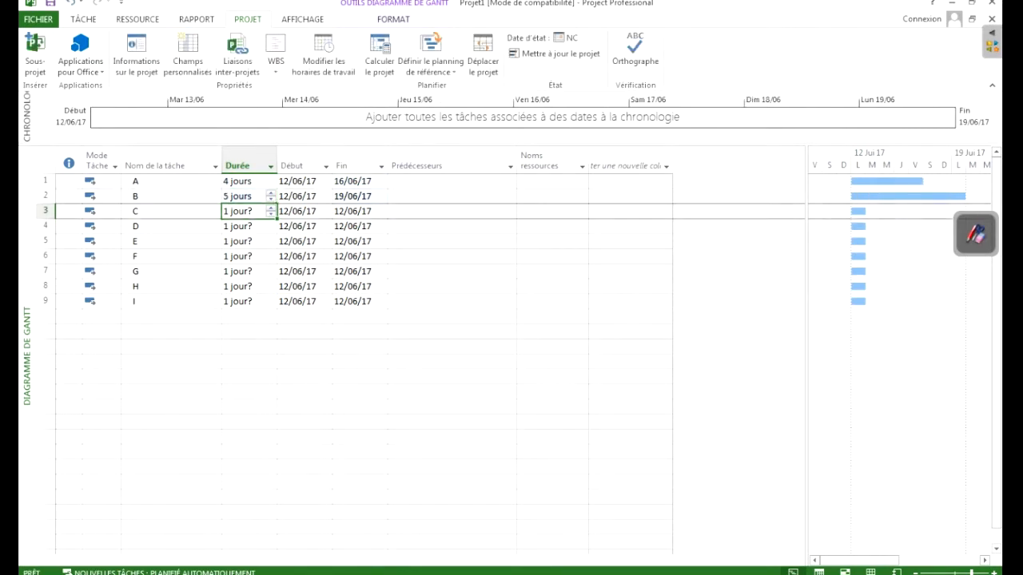
Set the durations of tasks C, D, E and F to 2, 11, 16 and 4 days
type("2")
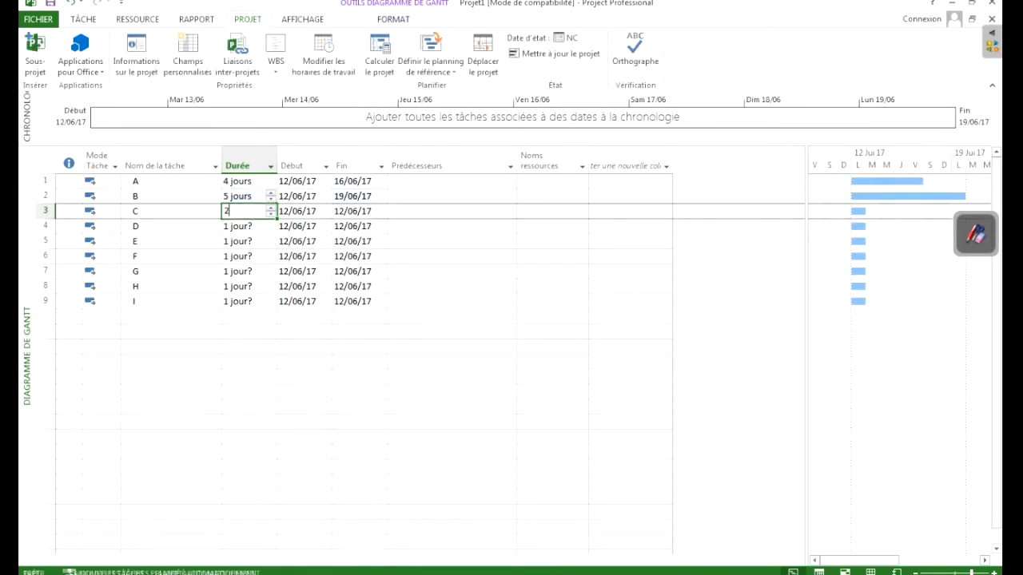
key("Return")
type("11")
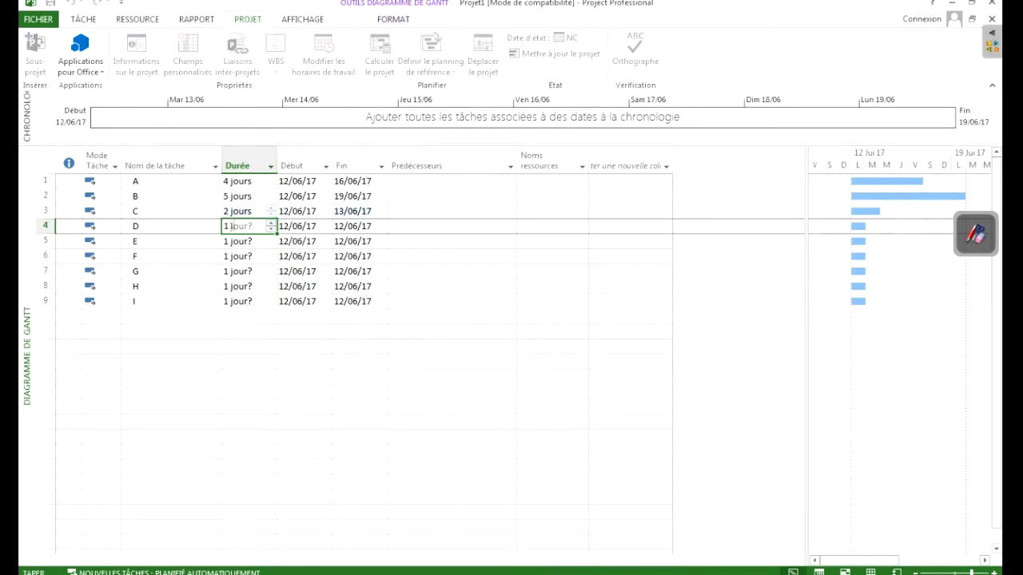
key("Return")
type("16")
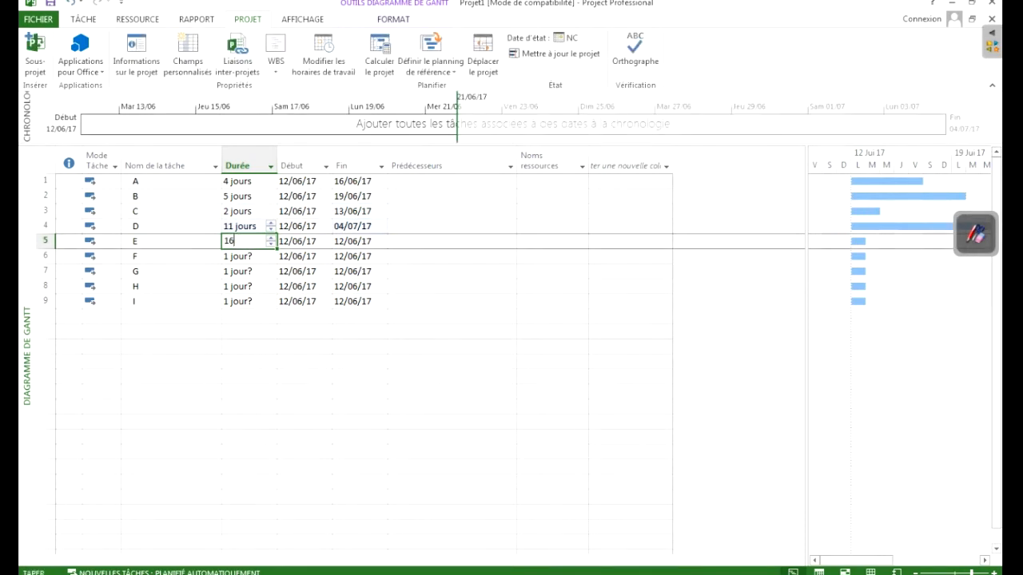
key("Return")
type("4")
key("Return")
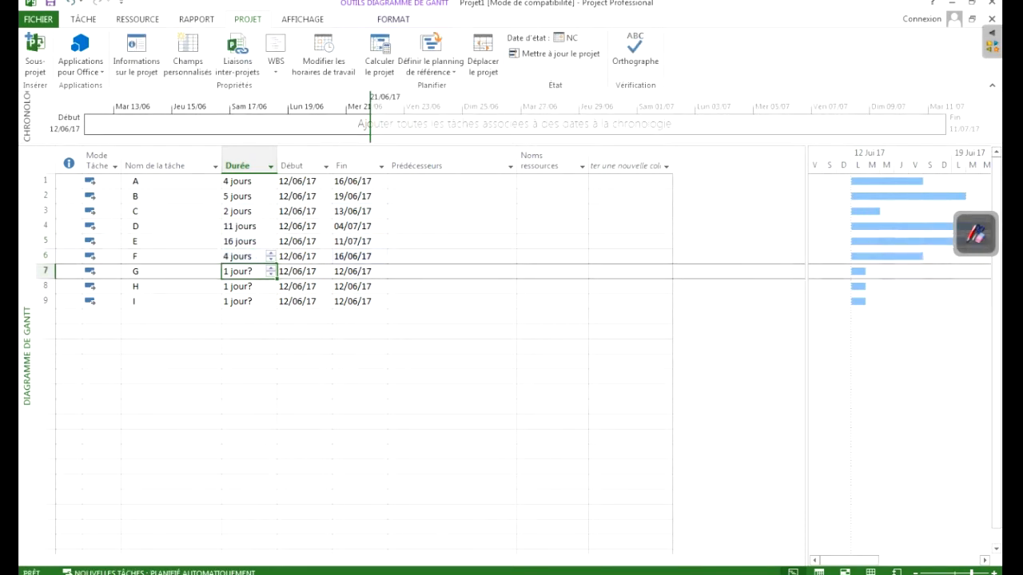
Set the durations of tasks G, H and I to 7, 2 and 15 days
type("7")
key("Return")
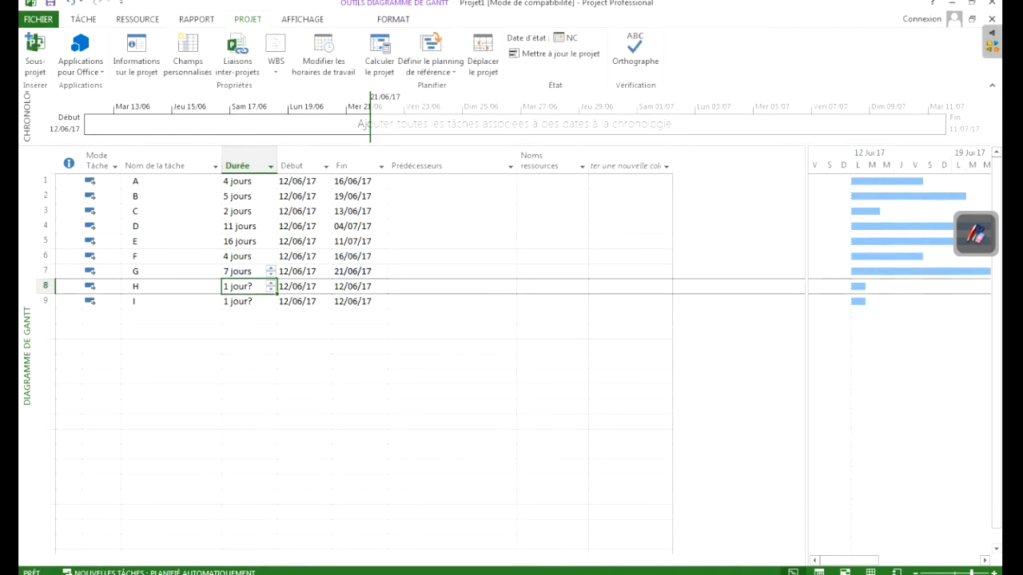
type("2")
key("Return")
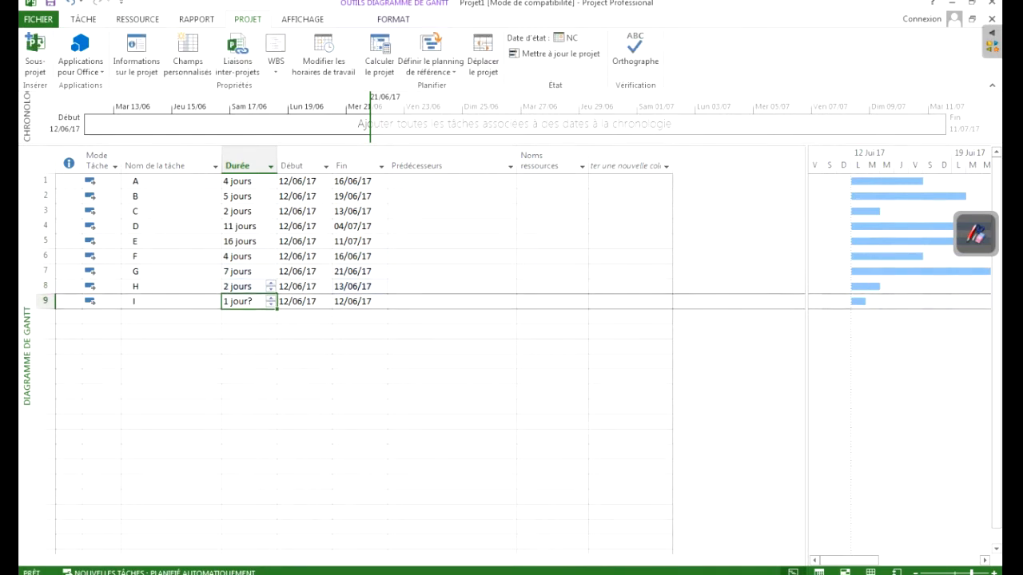
type("15")
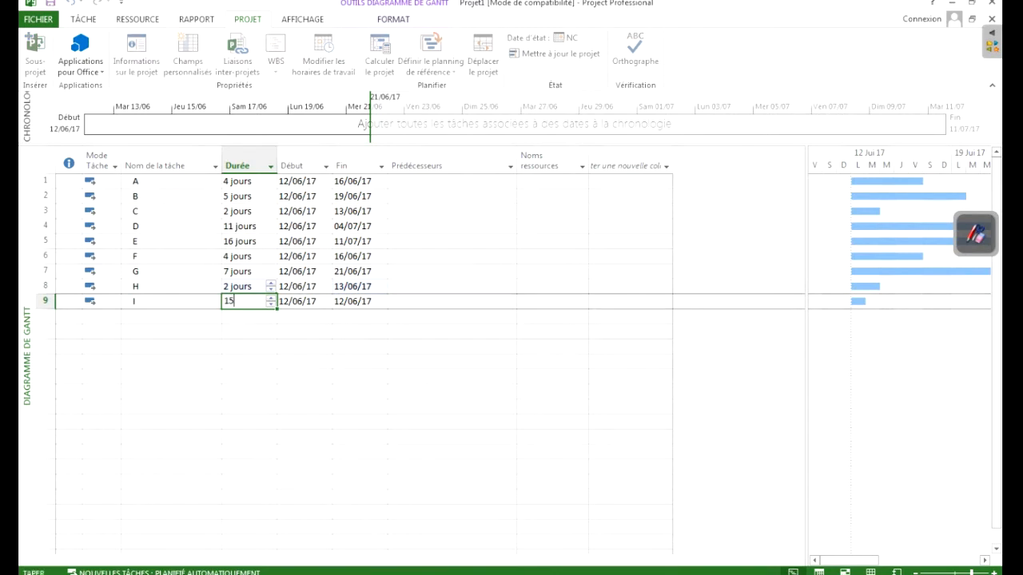
key("Return")
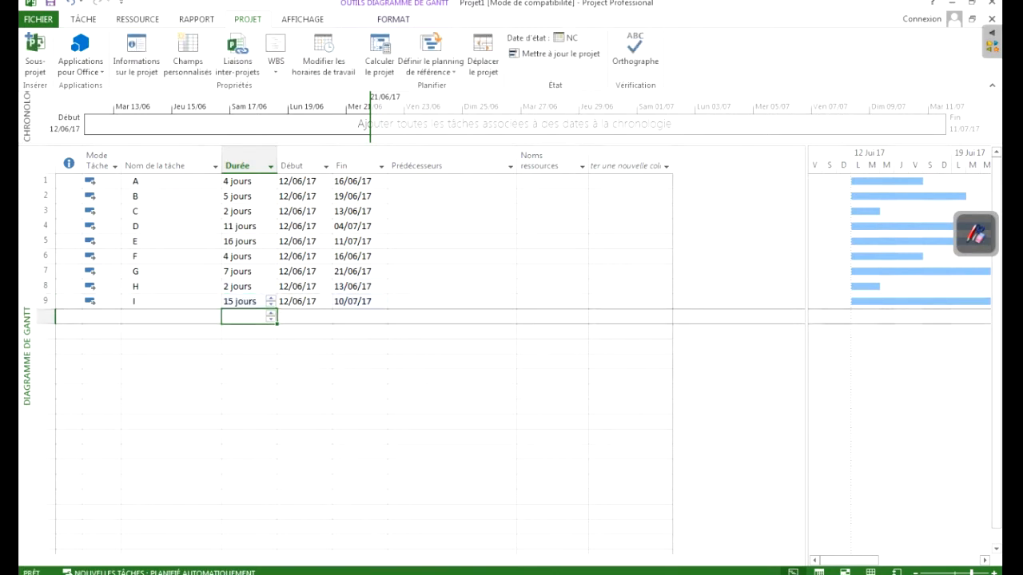
Widen the Gantt chart area and examine the task bars through to the end of the project
left_click(451, 226)
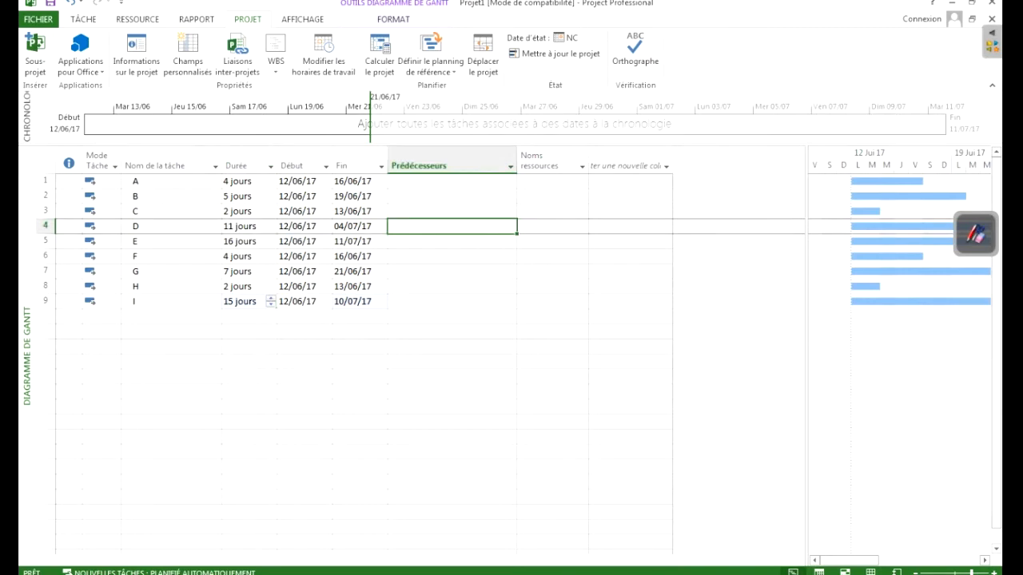
left_click_drag(808, 335, 403, 336)
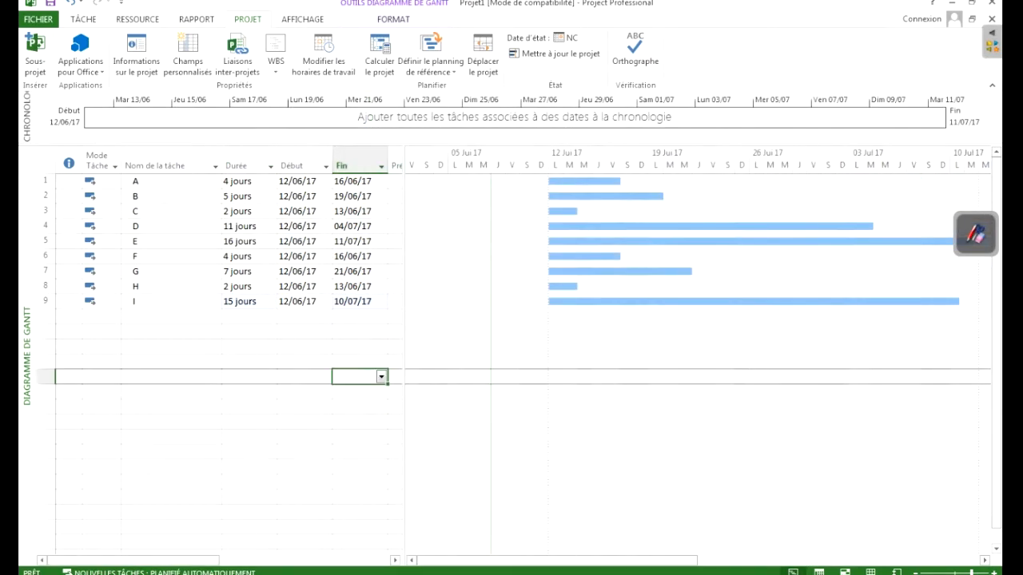
left_click(45, 301)
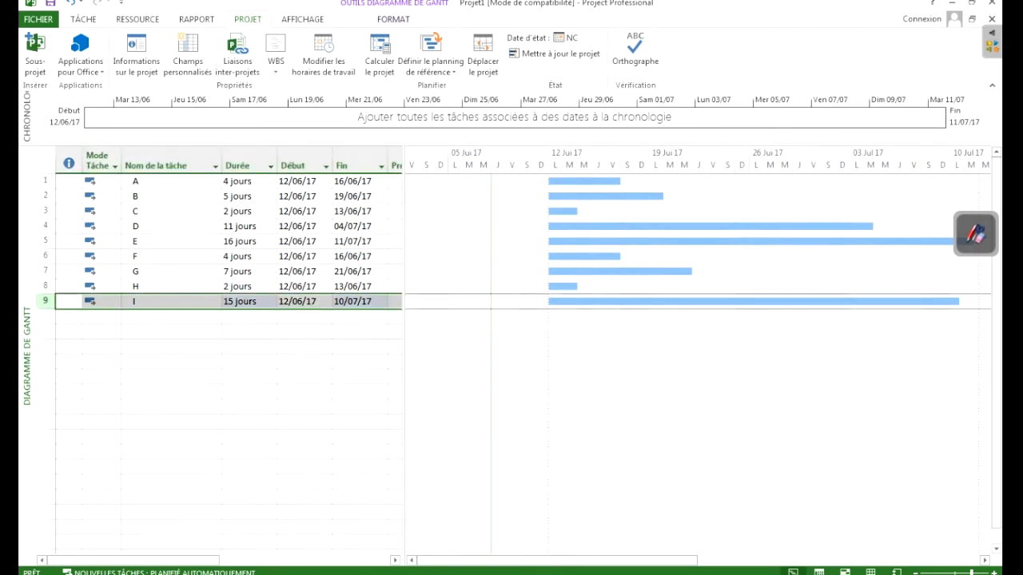
left_click_drag(557, 560, 653, 560)
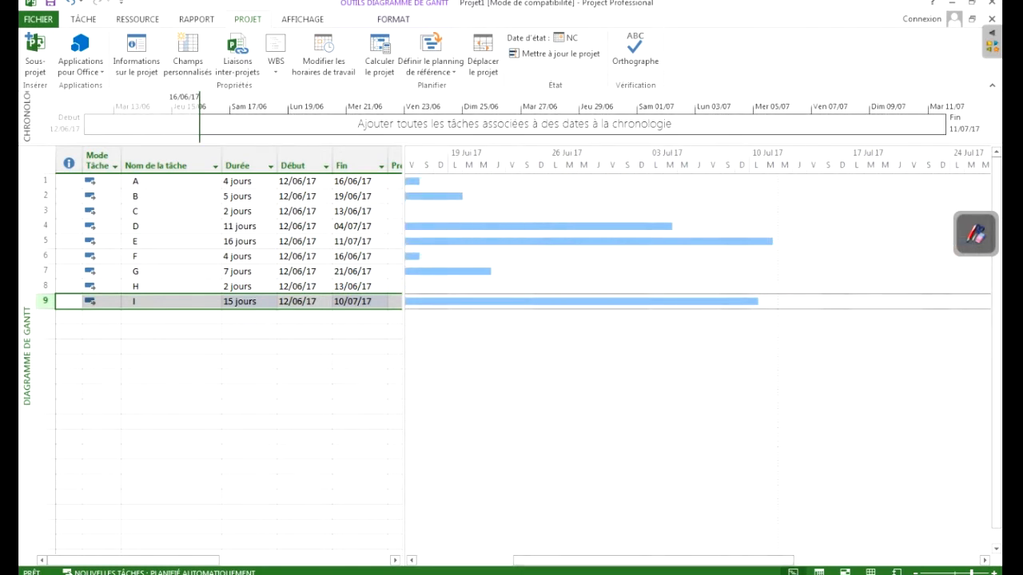
Return the Gantt chart to the project start and widen the task table to reveal the Prédécesseurs and Noms ressources columns
mouse_move(768, 242)
left_click_drag(653, 560, 556, 561)
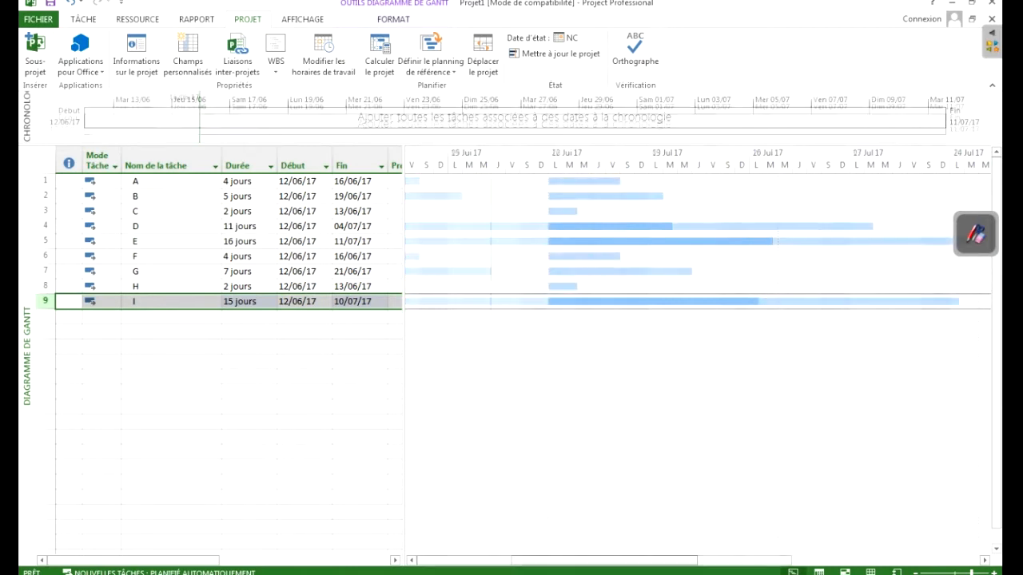
left_click(356, 391)
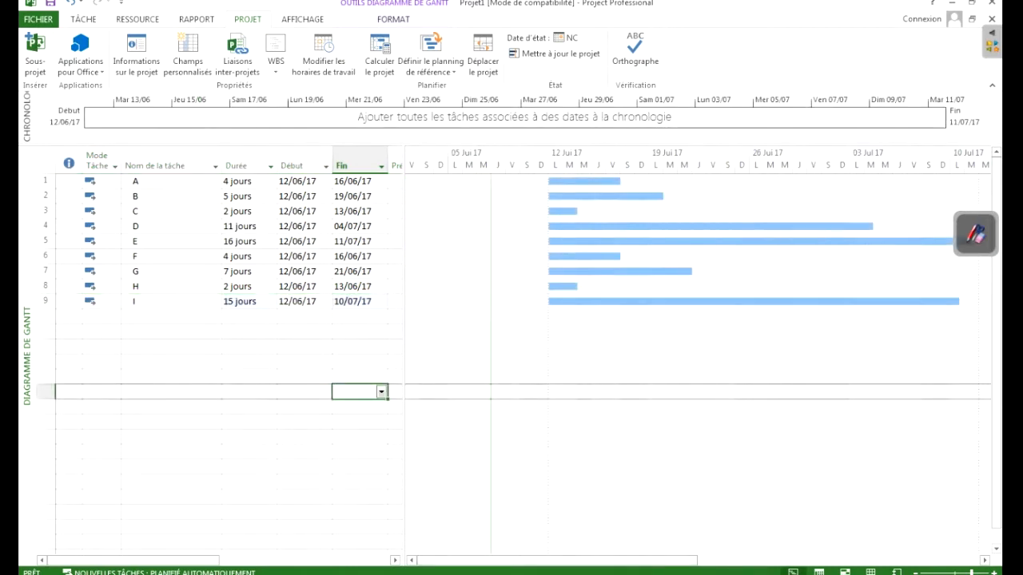
left_click_drag(404, 352, 520, 351)
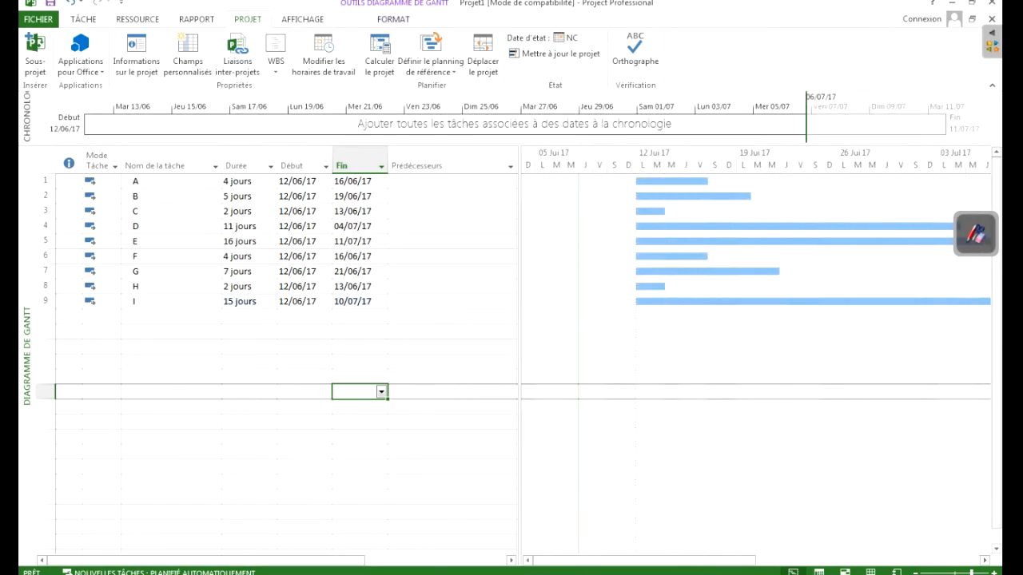
left_click_drag(519, 352, 581, 352)
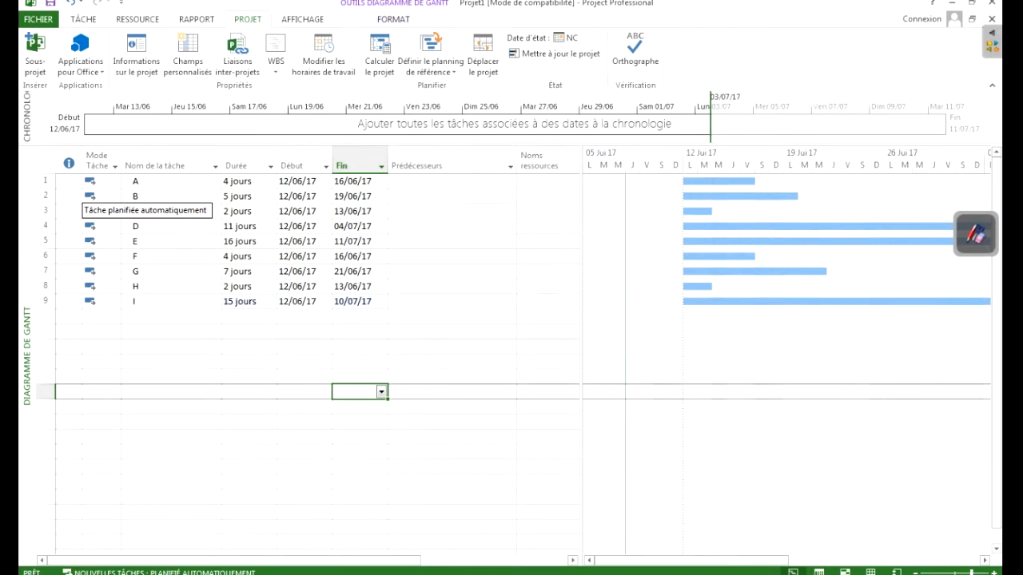
left_click(452, 197)
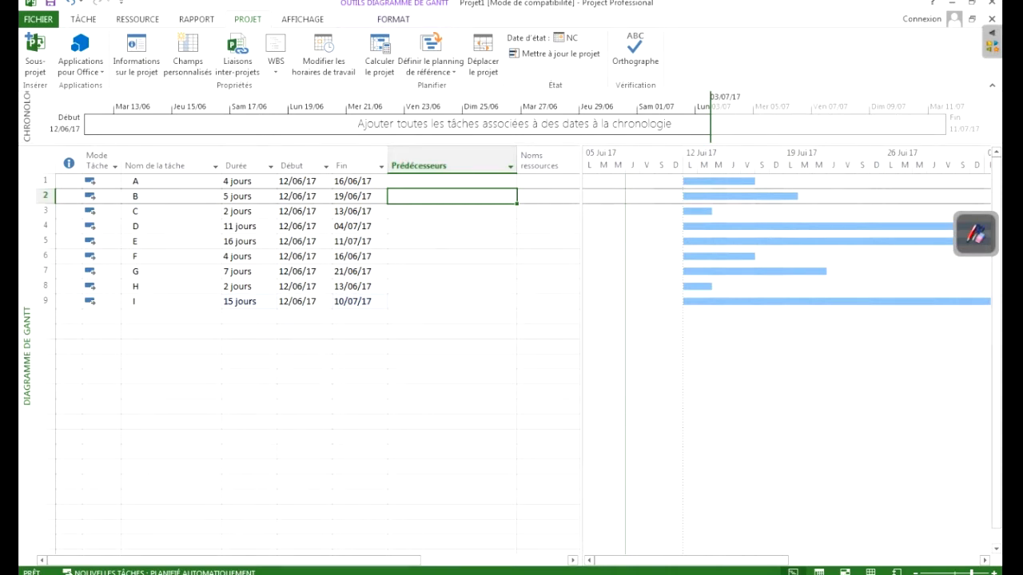
type("A")
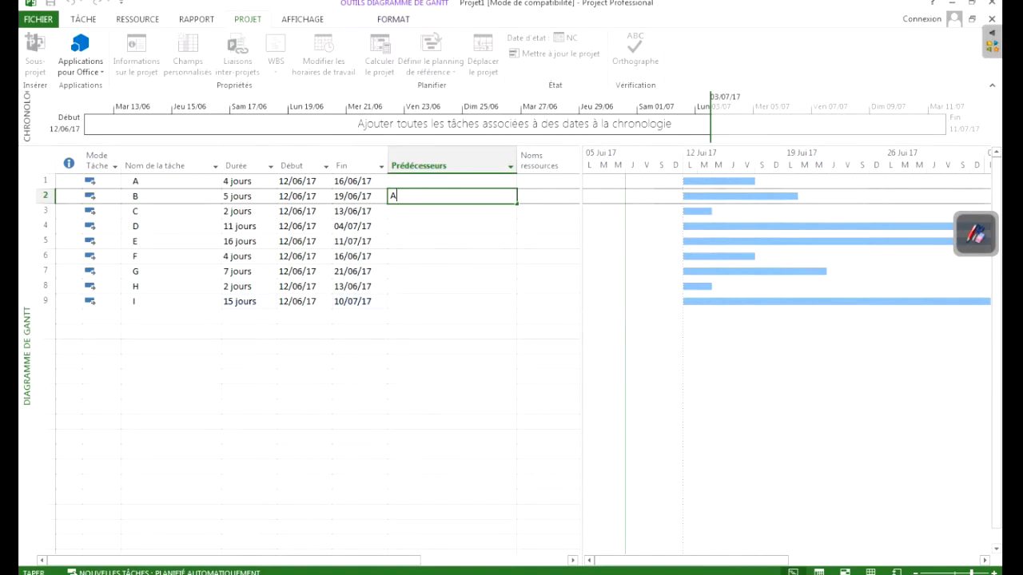
key("BackSpace")
key("Return")
key("Left")
key("Up")
key("Up")
key("Left")
key("Left")
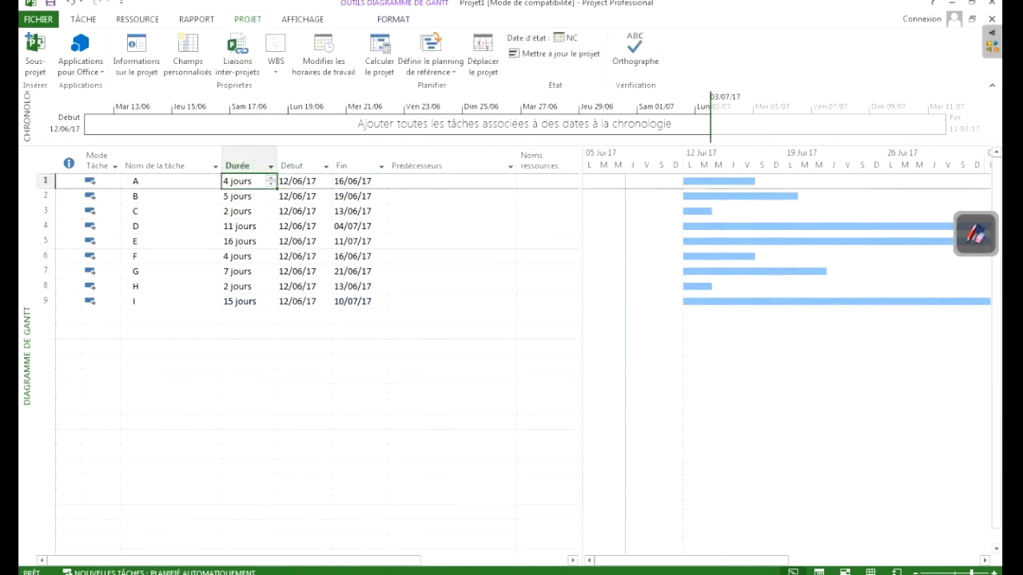
key("Left")
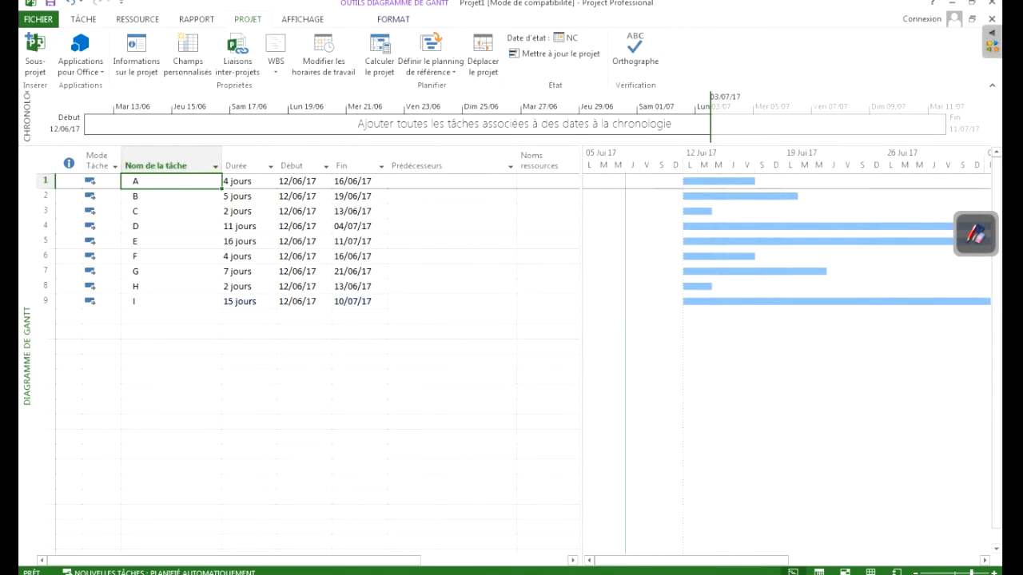
key("Down")
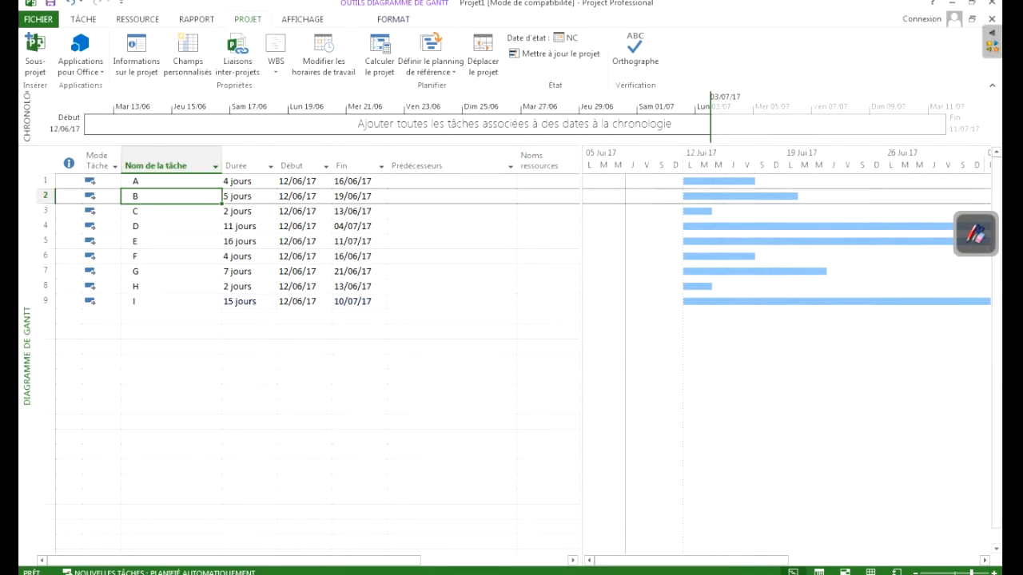
Set the predecessor of task B to 1 and of task C to 2
key("Right")
key("Right")
key("Right")
key("Right")
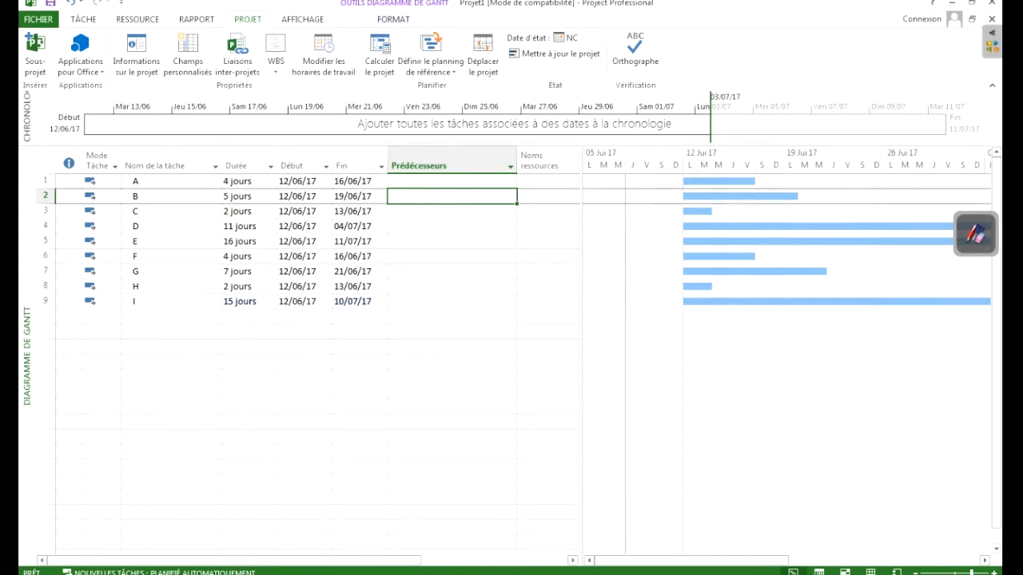
type("1")
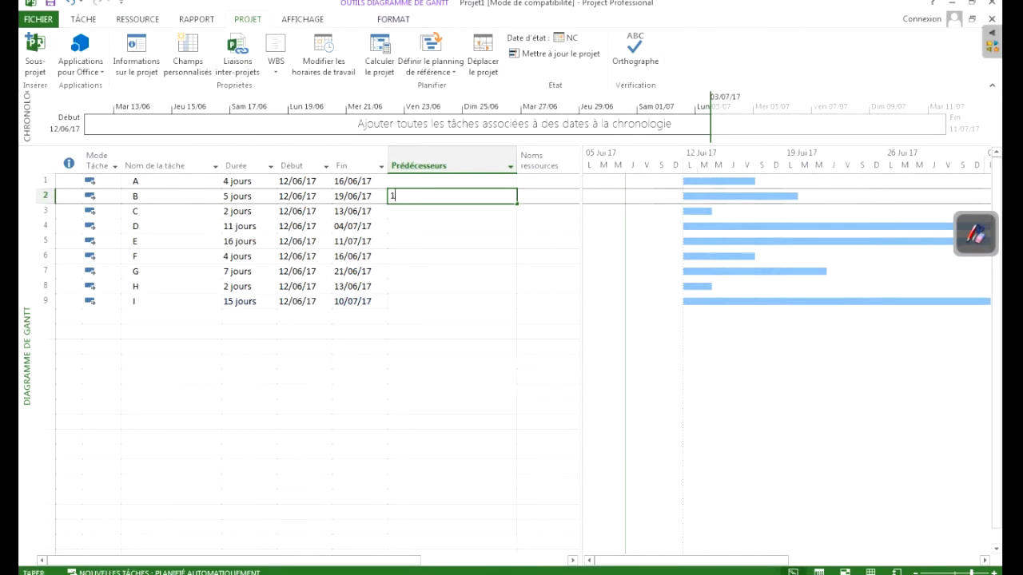
key("Return")
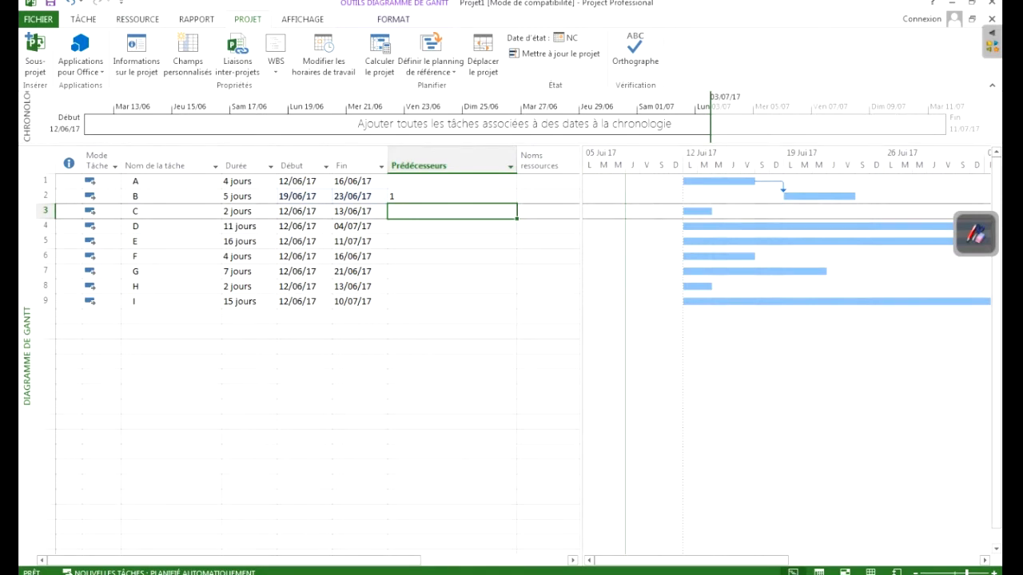
type("2")
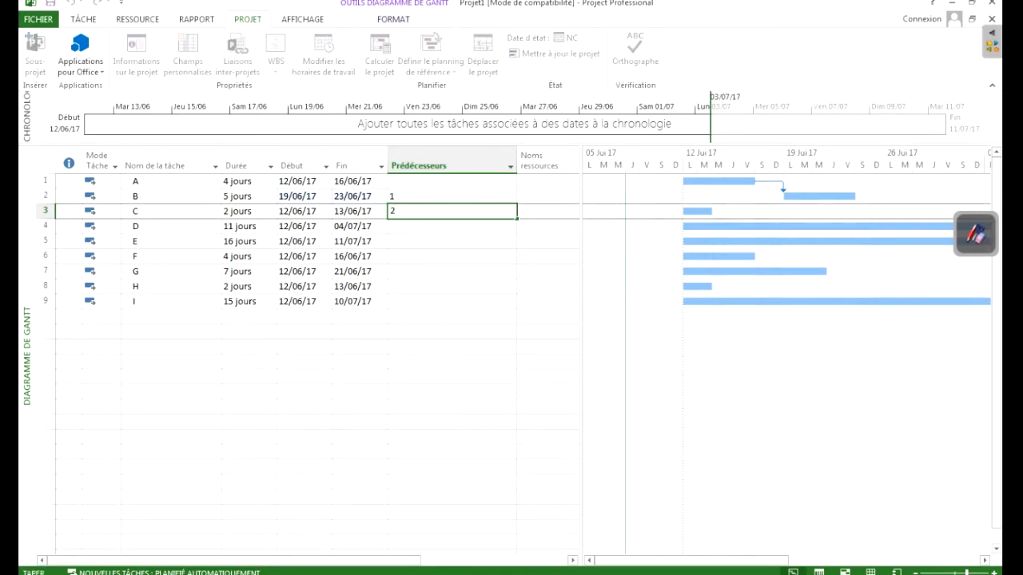
key("Return")
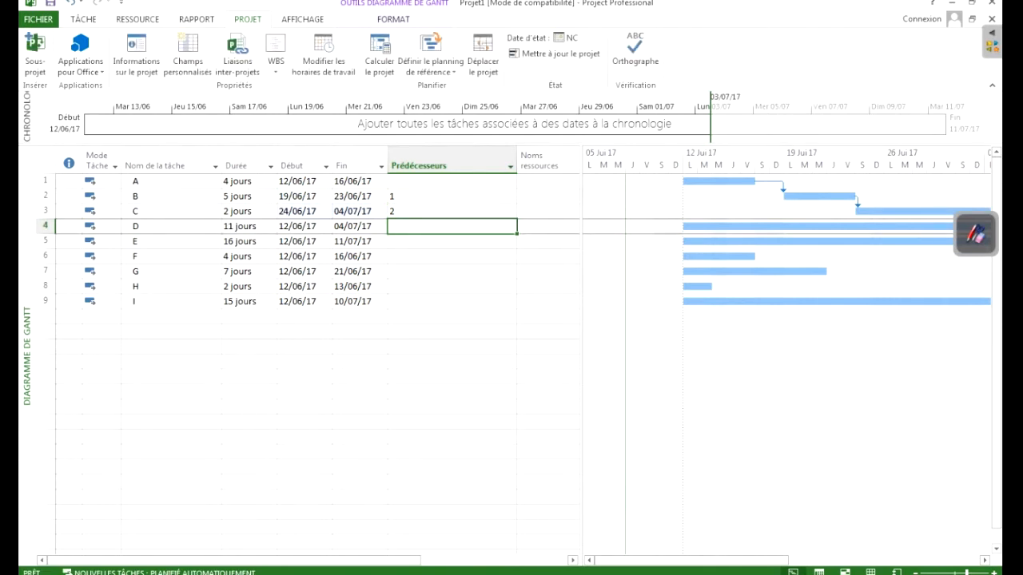
Set the predecessor of task D to 3 and of task E to 4
type("3")
key("Return")
type("4")
key("Return")
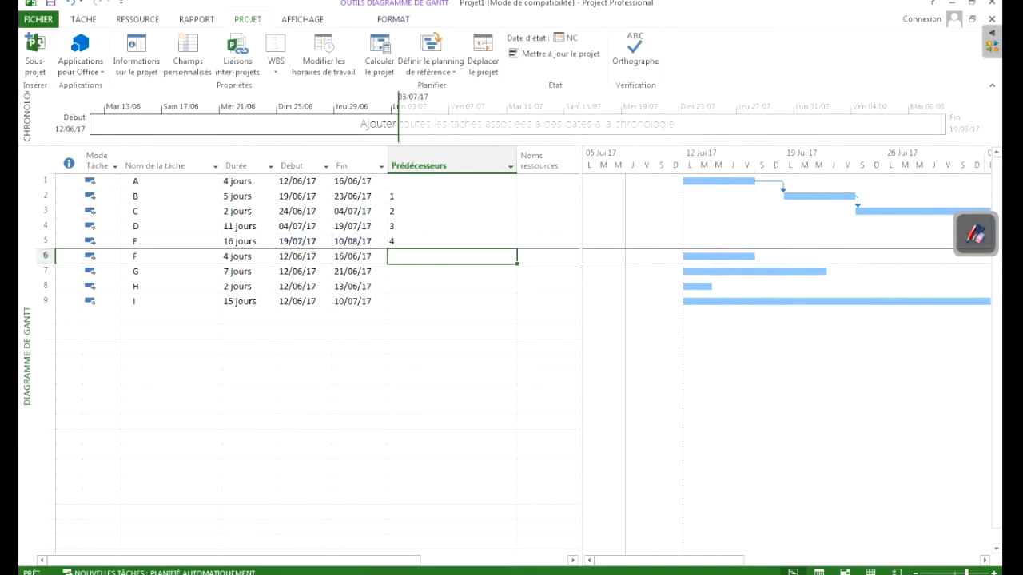
Set the predecessors of tasks F, G, H and I to 5, 6, 7 and 8
type("5")
key("Return")
type("6")
key("Return")
type("7")
key("Return")
type("8")
key("Return")
Clear the stray predecessor entry on the row below task I and delete the blank tenth task
type("9")
key("BackSpace")
key("Return")
key("Up")
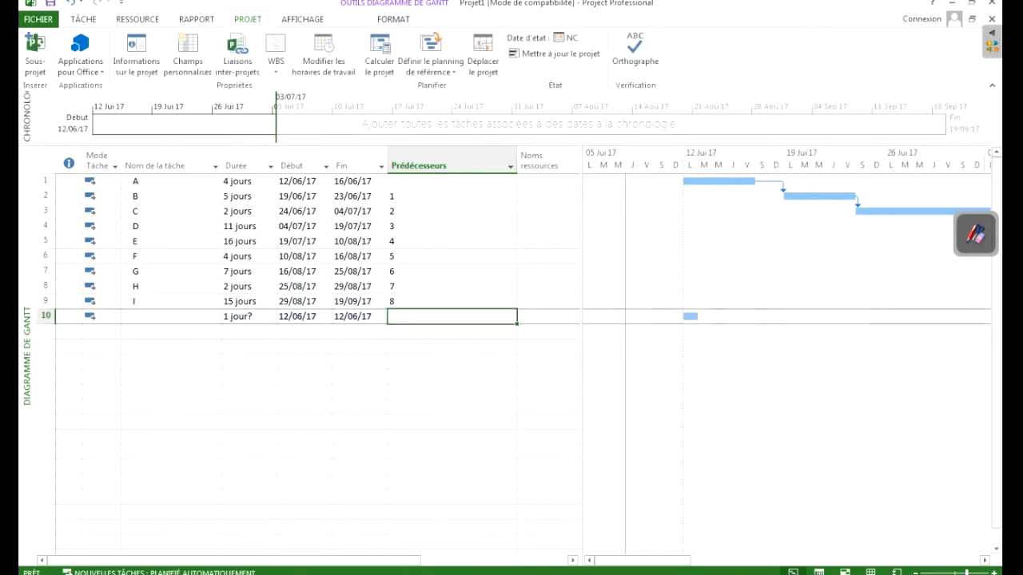
right_click(46, 316)
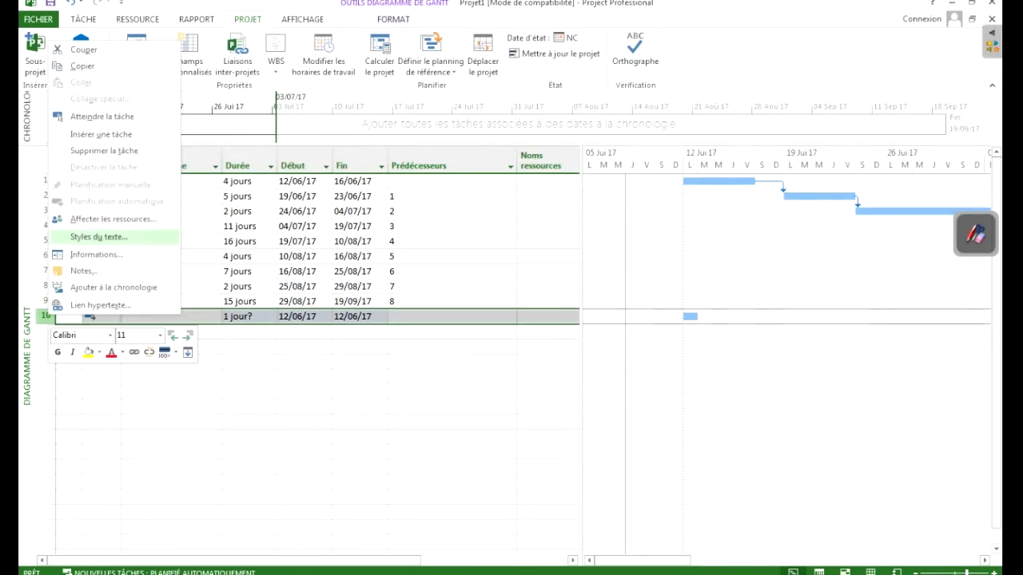
left_click(104, 150)
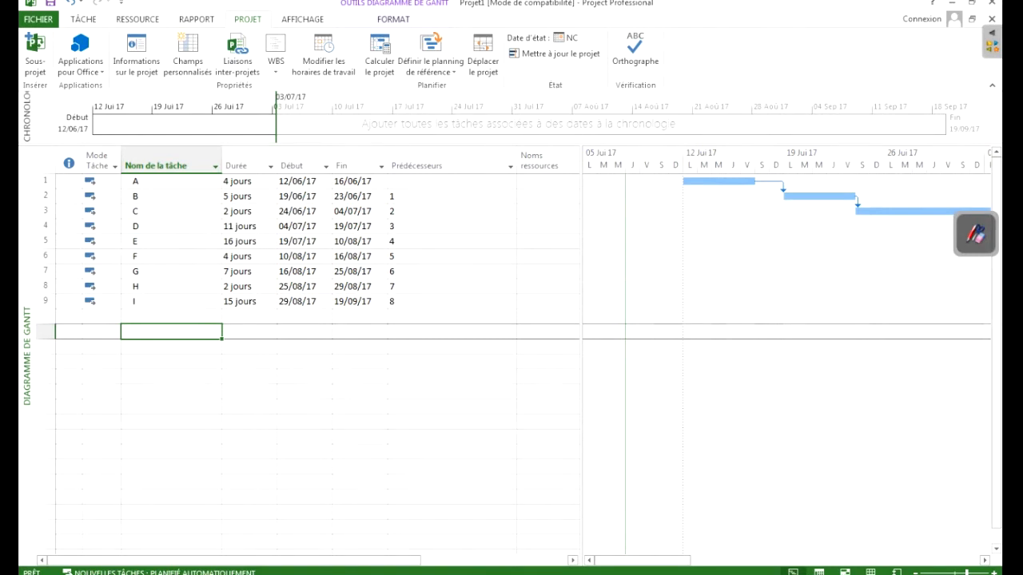
left_click(171, 317)
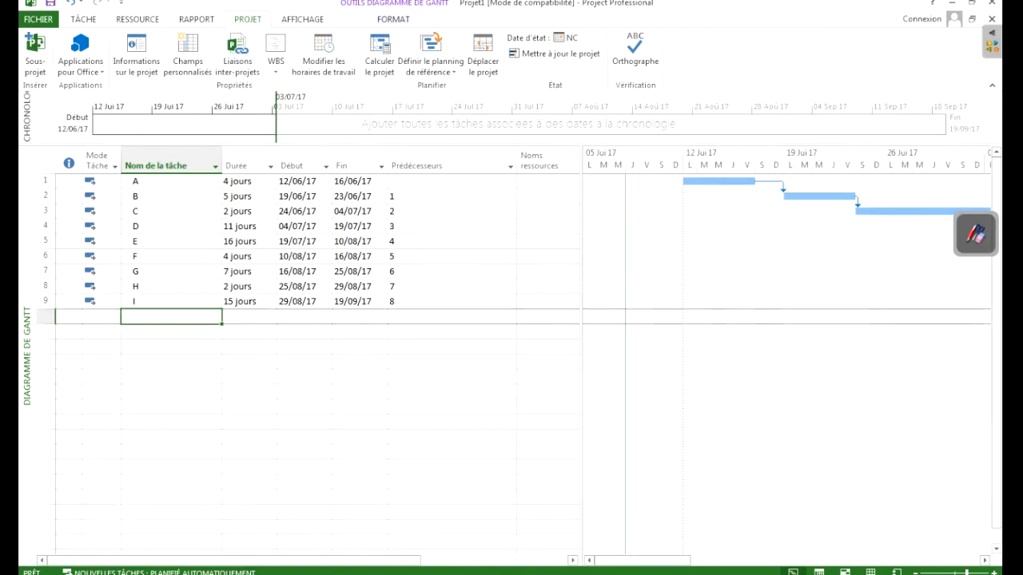
double_click(249, 316)
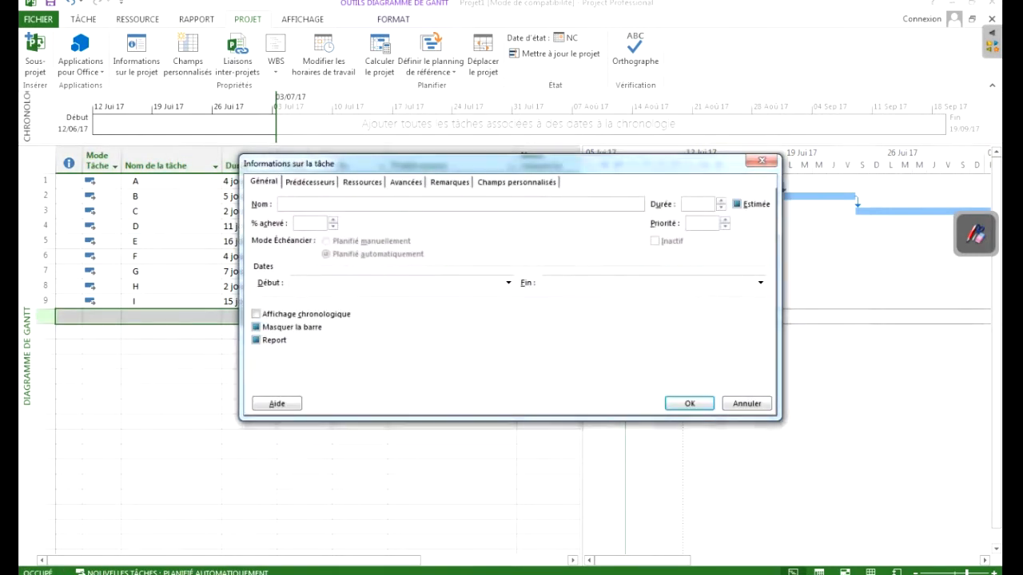
key("Escape")
left_click_drag(249, 346, 249, 317)
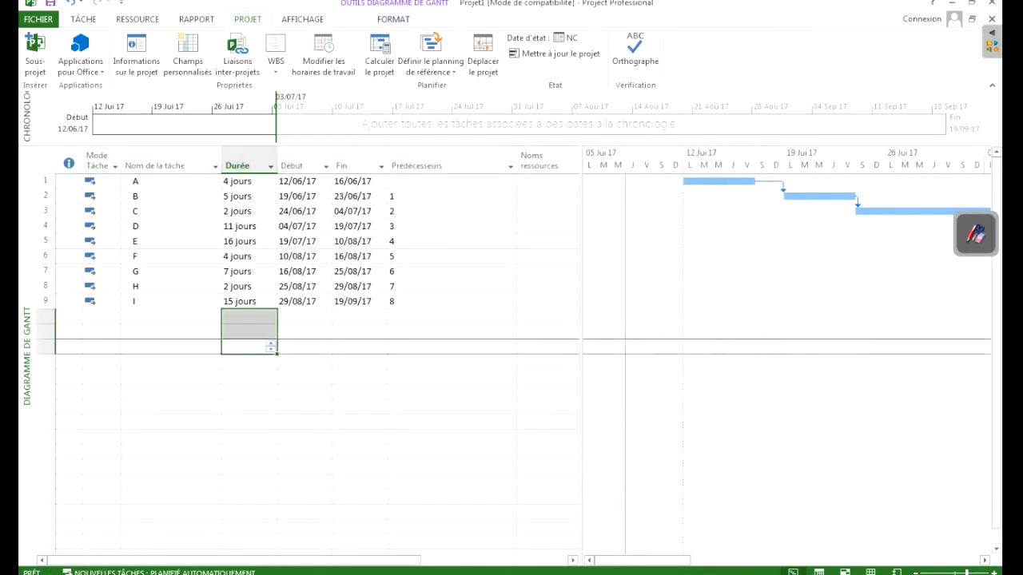
Add a task named A on the empty row below task I
left_click(171, 316)
type("A")
key("Return")
key("Return")
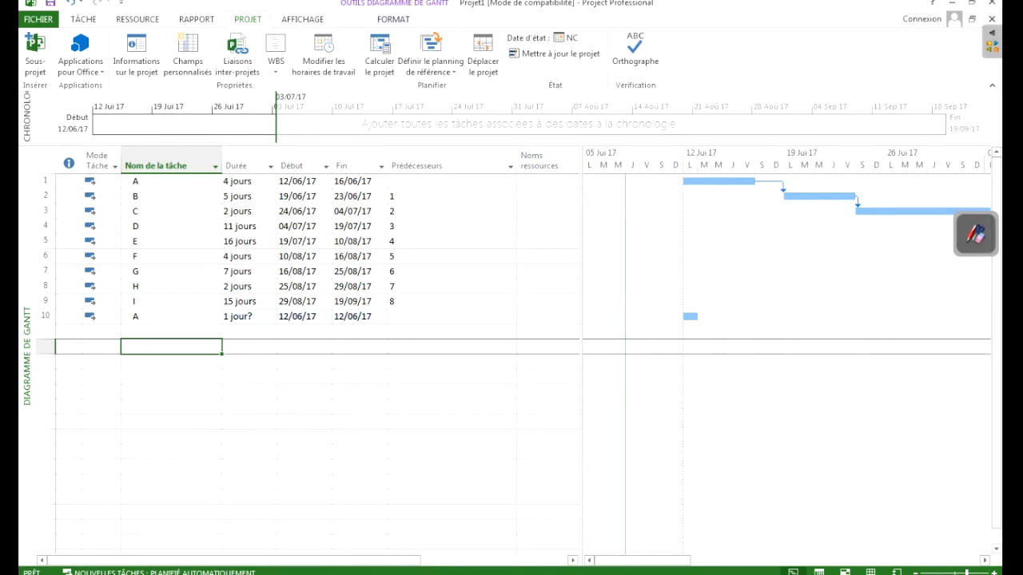
Delete the extra task A on row 10
left_click(45, 316)
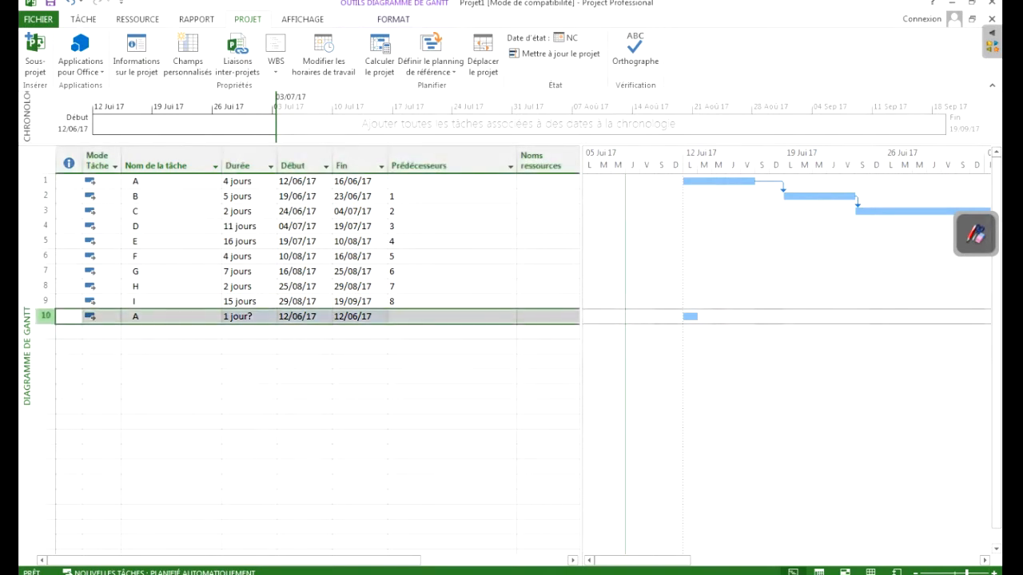
right_click(45, 316)
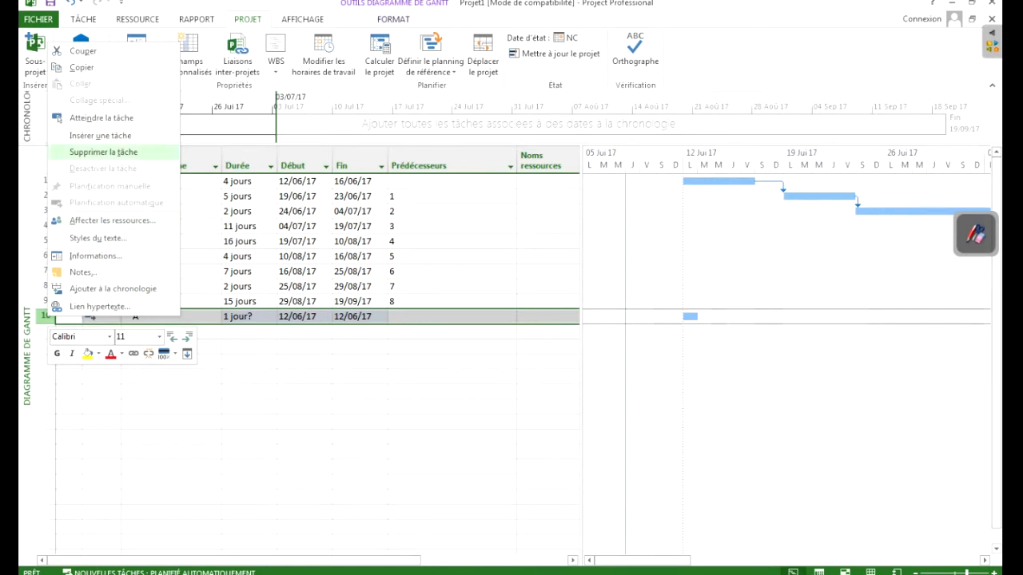
left_click(103, 152)
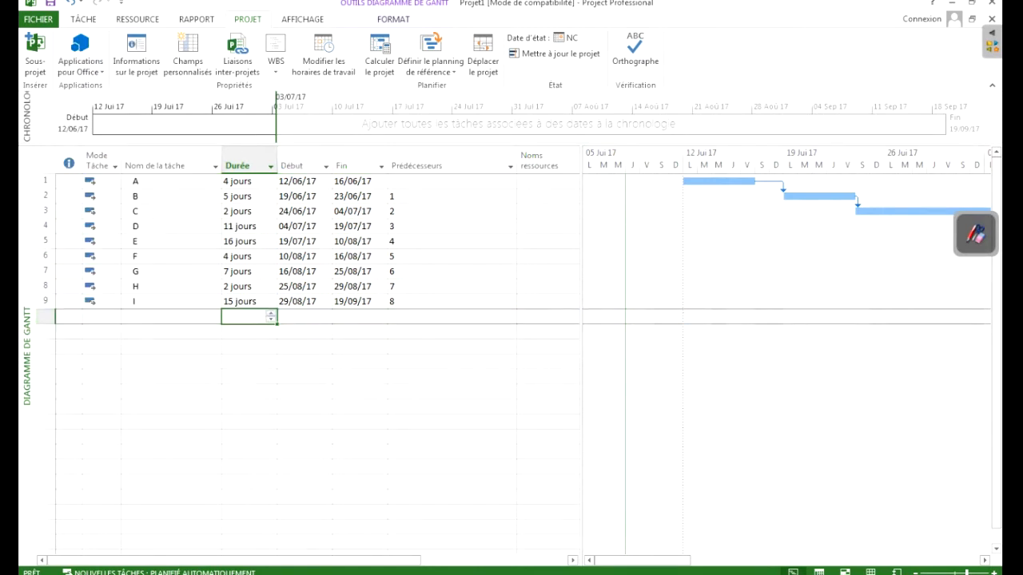
Enter 5 without a unit as the duration of task B
left_click(243, 181)
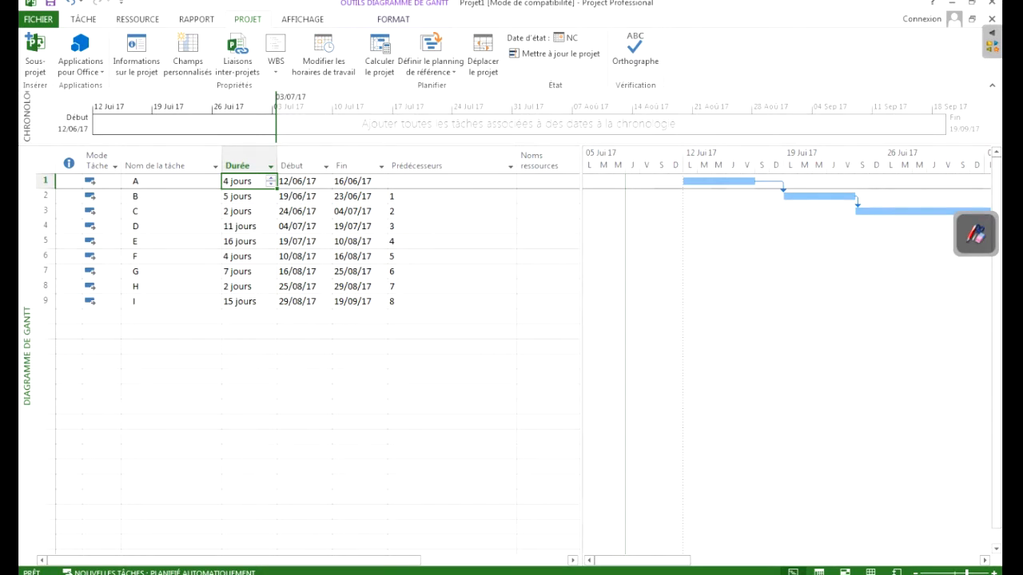
left_click(245, 197)
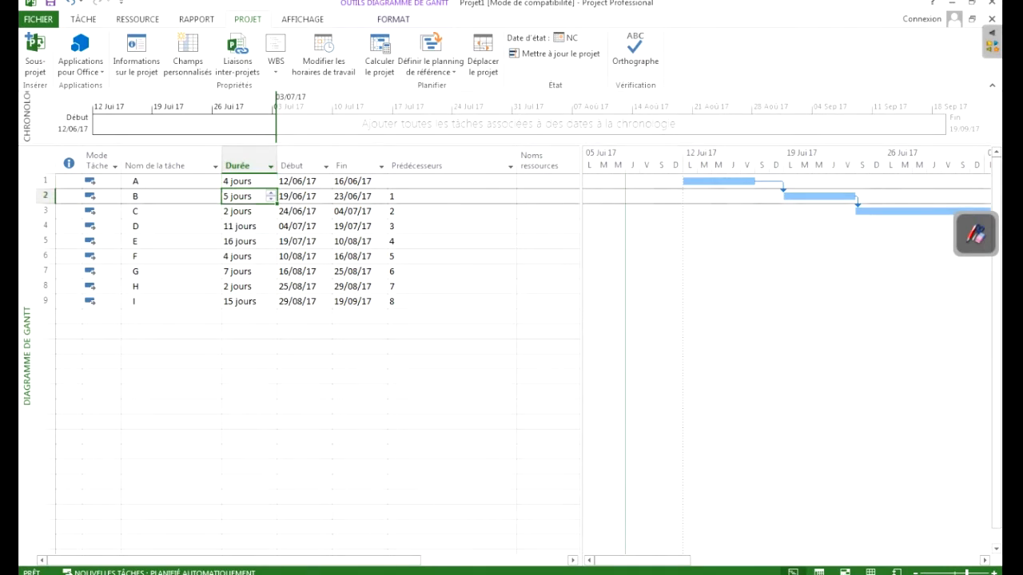
type("5")
key("Return")
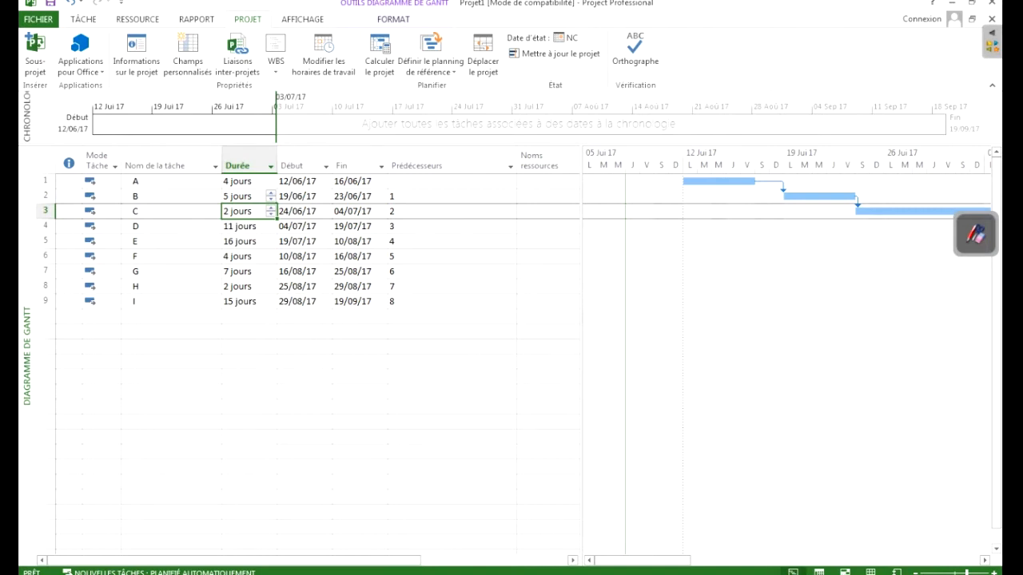
Set the duration of task A to 4 mois, writing the unit in full
left_click(248, 181)
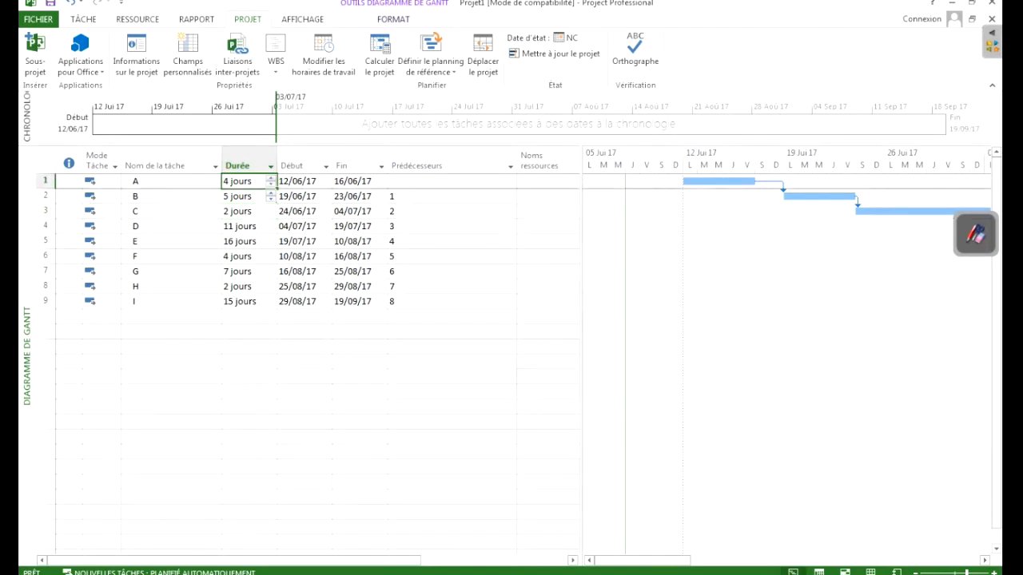
type("4")
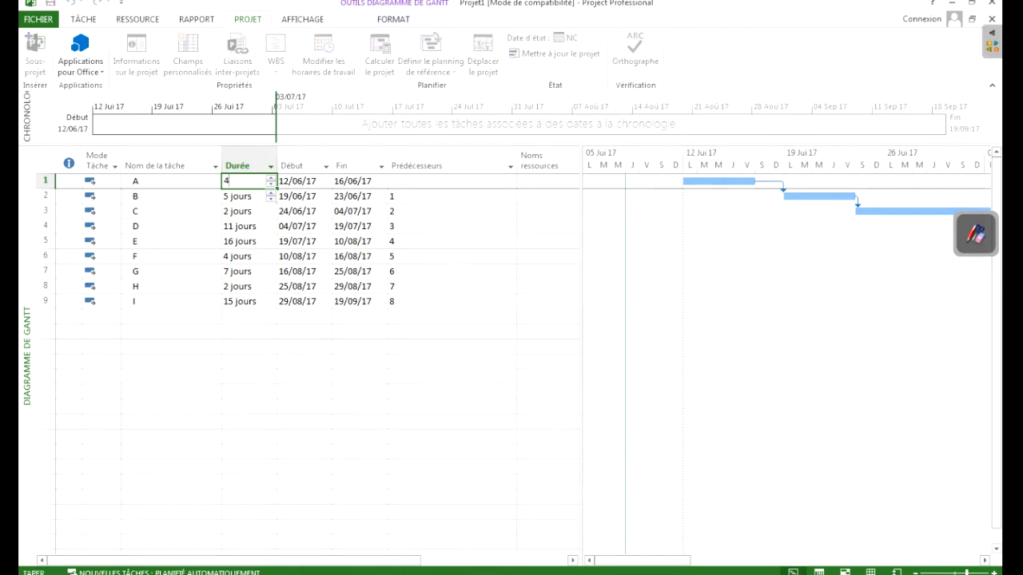
type("mois")
key("Return")
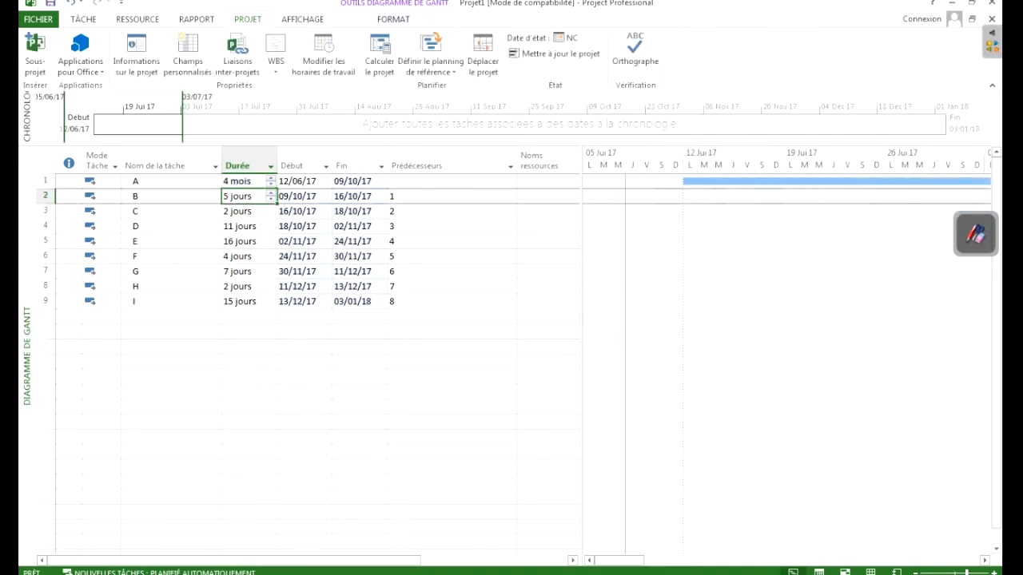
Set the duration of task A to 4 months and task B to 5 weeks, using the abbreviations ms and s
left_click(247, 181)
type("4")
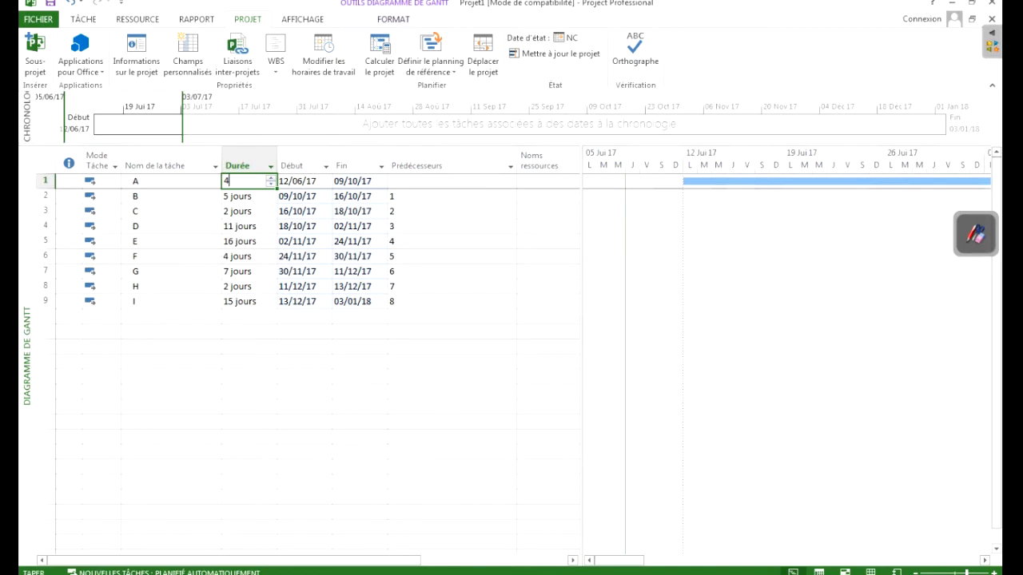
type("ms")
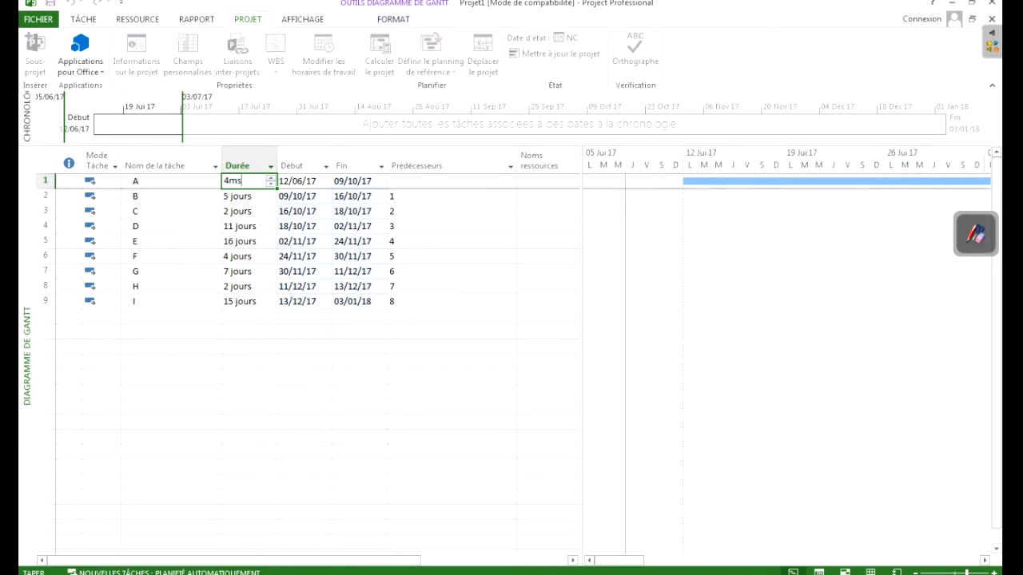
key("Return")
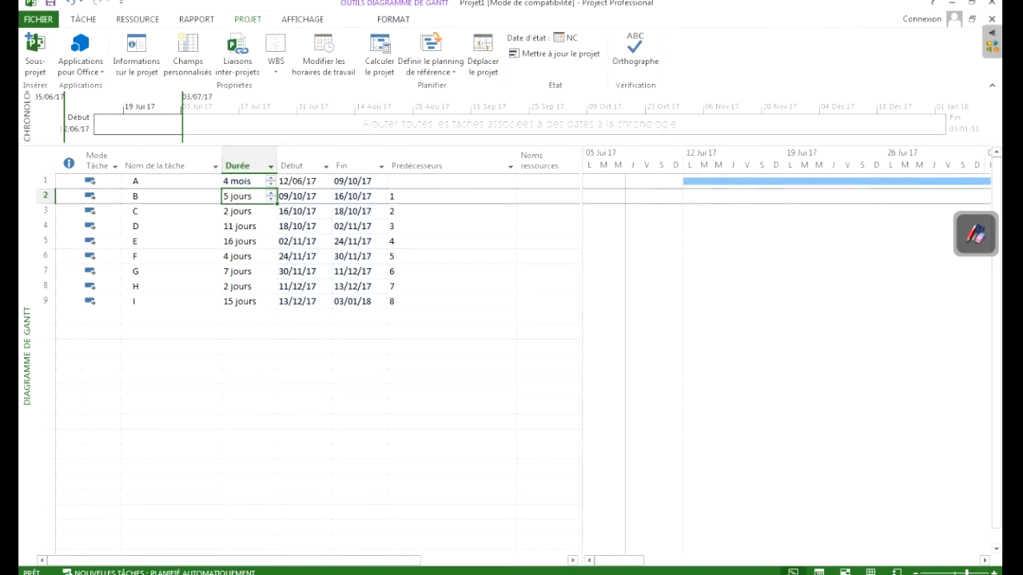
type("5s")
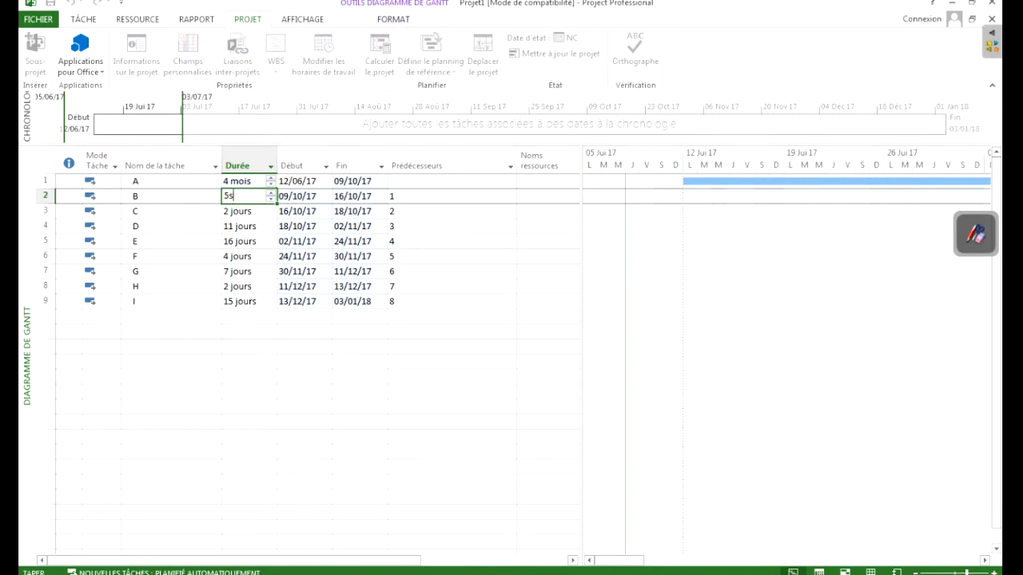
key("Return")
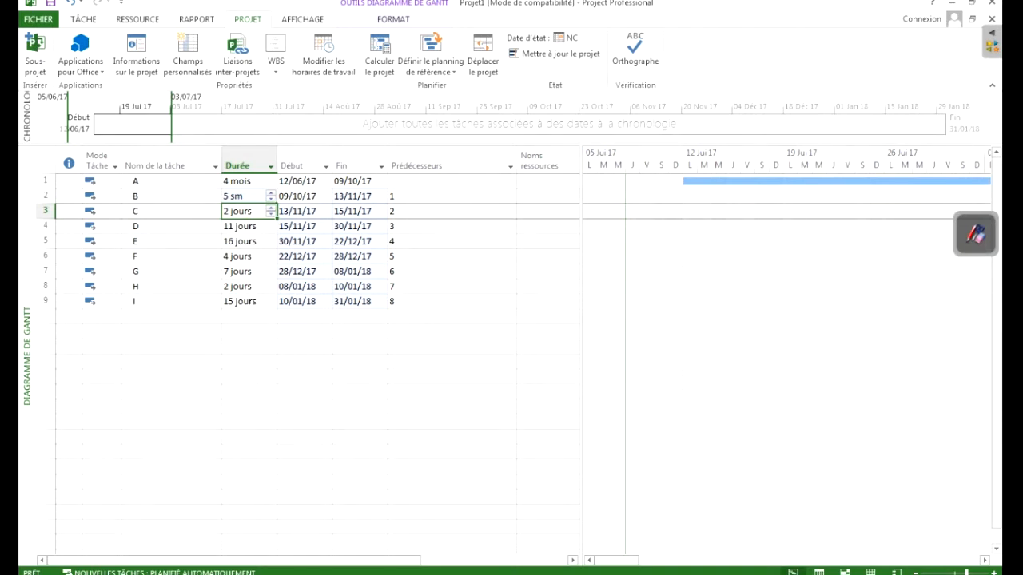
Set the durations of tasks C, D and E to 2 days, 11 hours and 16 minutes, using the abbreviations j, h and m
type("2 ")
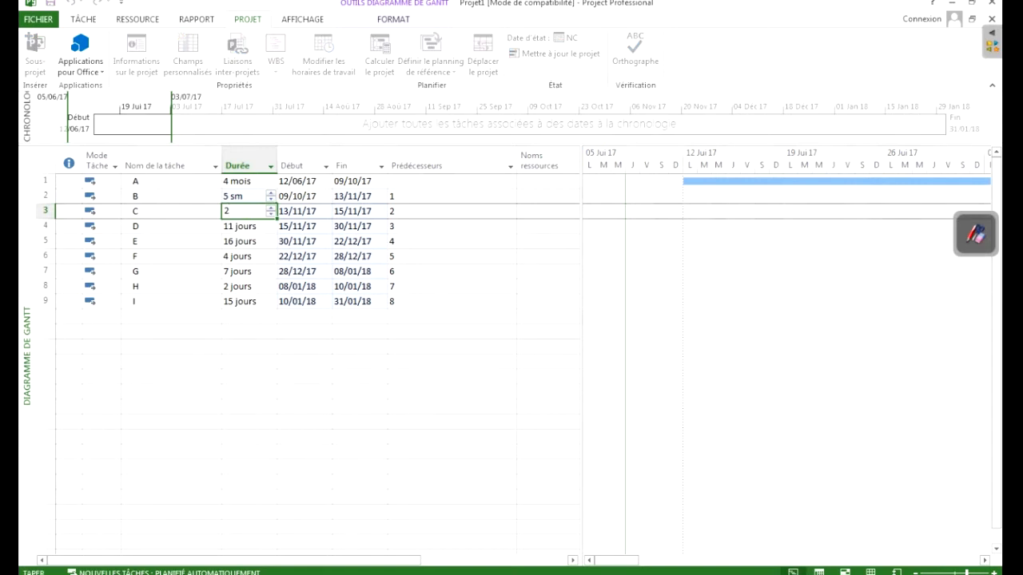
type("j")
key("Return")
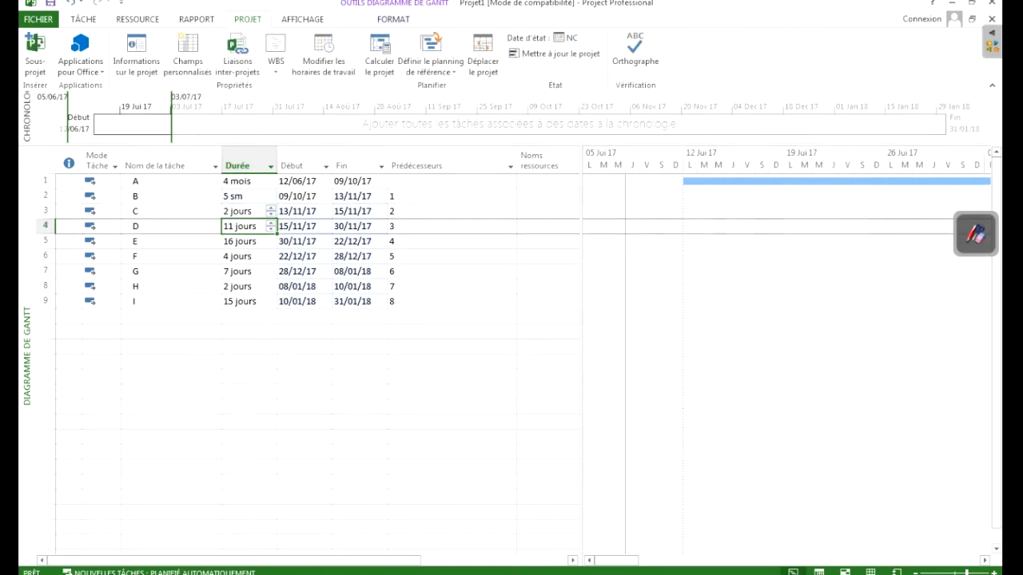
type("11 h")
key("Return")
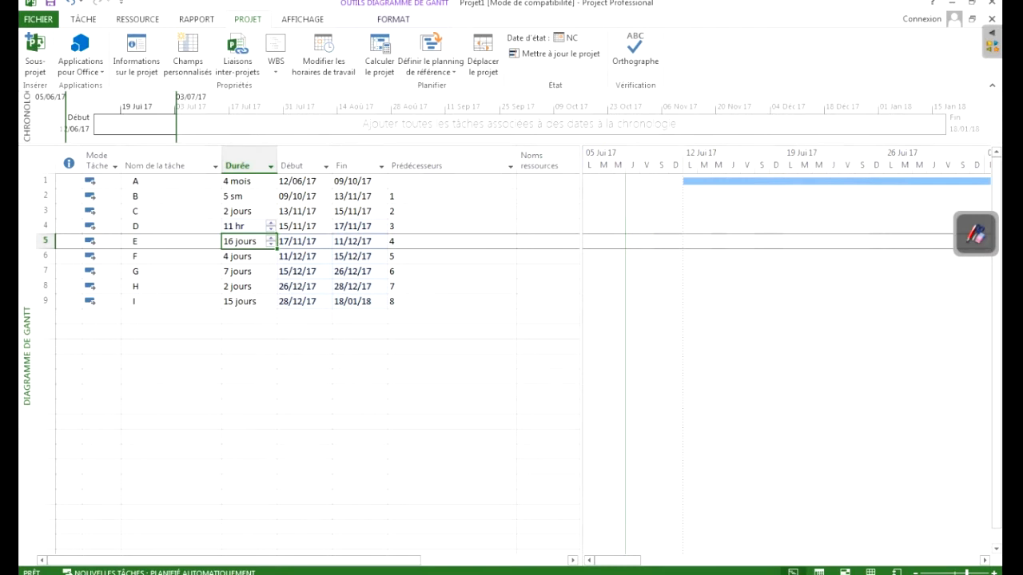
type("16m")
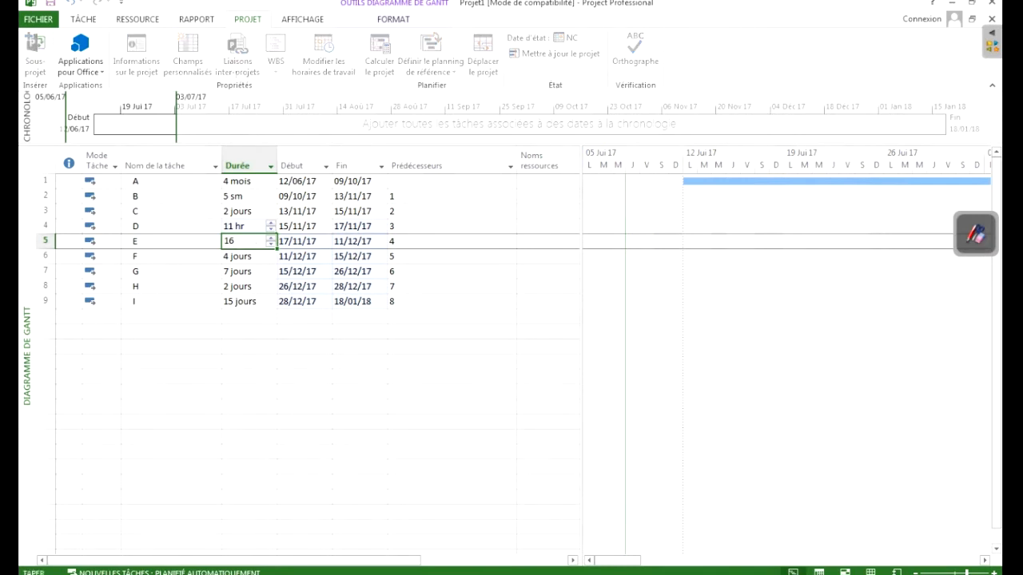
key("Return")
Re-enter 4ms as the duration of task A and 5s as the duration of task B
left_click(247, 181)
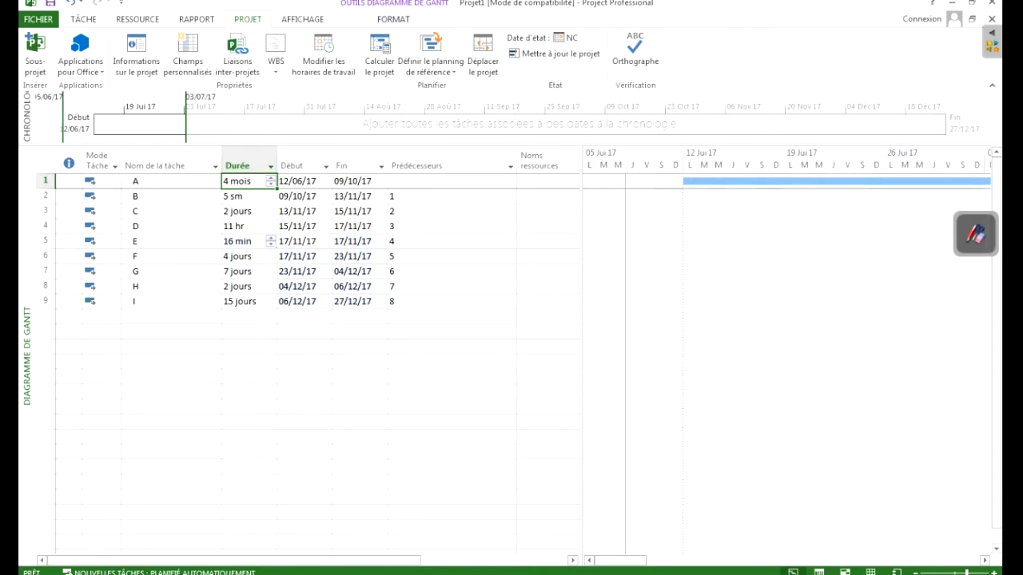
type("4ms")
key("Return")
type("5s")
key("Return")
Set the duration of task A to 4 days and the duration of task B to 5 days
left_click(246, 256)
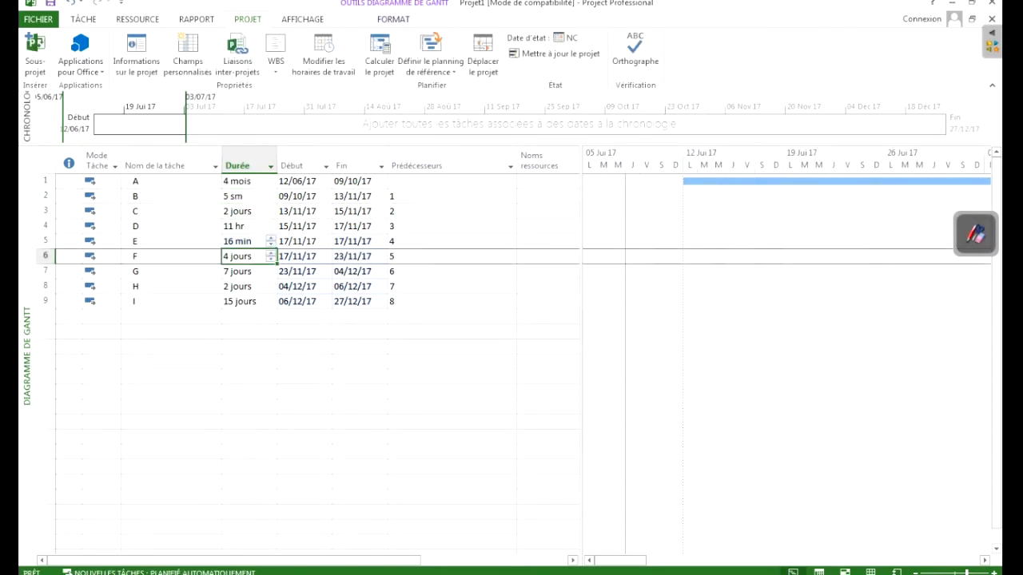
key("Up")
key("Up")
key("Up")
key("Up")
key("Up")
type("4")
key("Return")
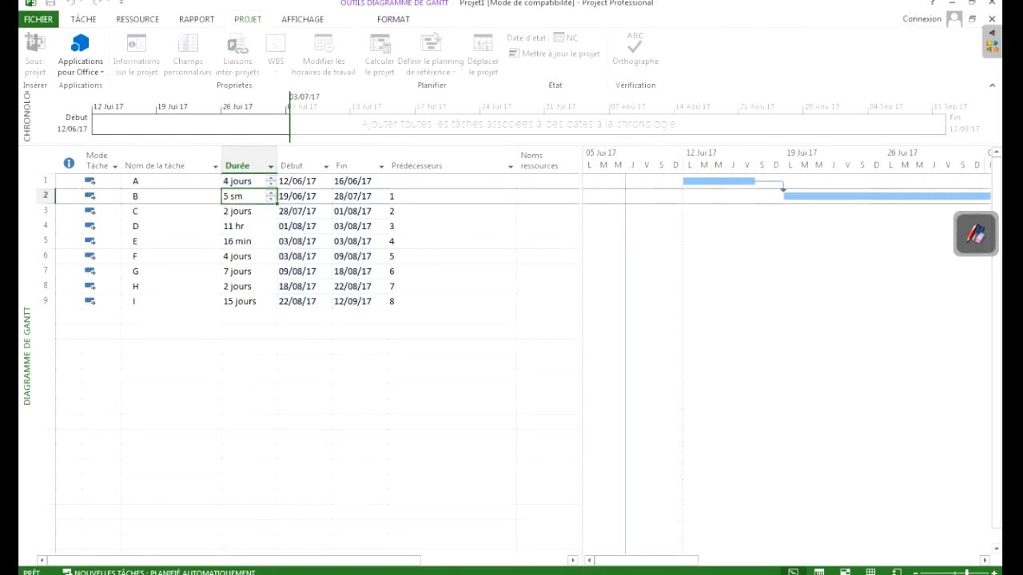
type("5j")
key("Return")
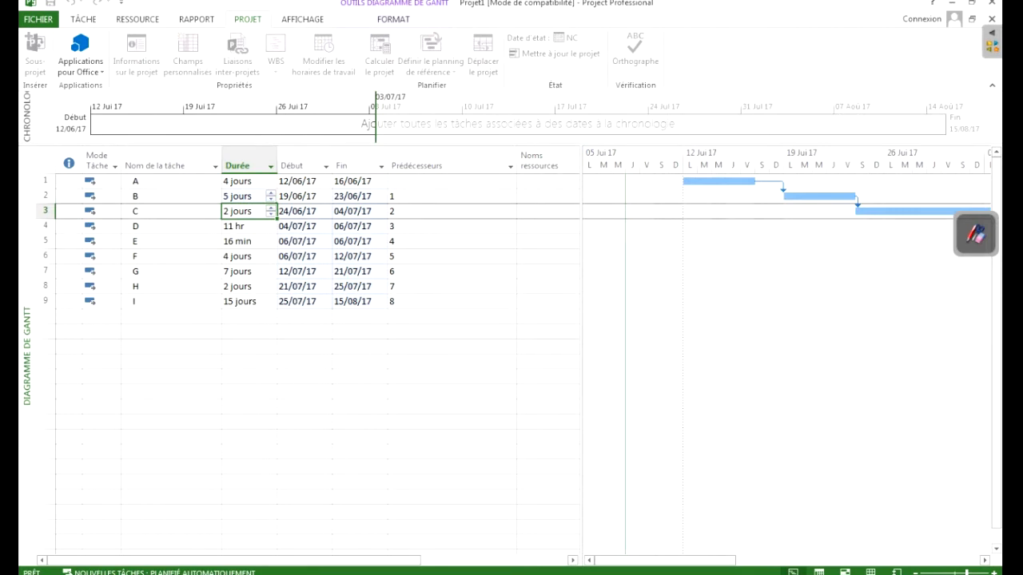
Set the duration of task D to 11 days and the duration of task E to 16 days
key("Down")
type("11")
key("Return")
type("16j")
key("Return")
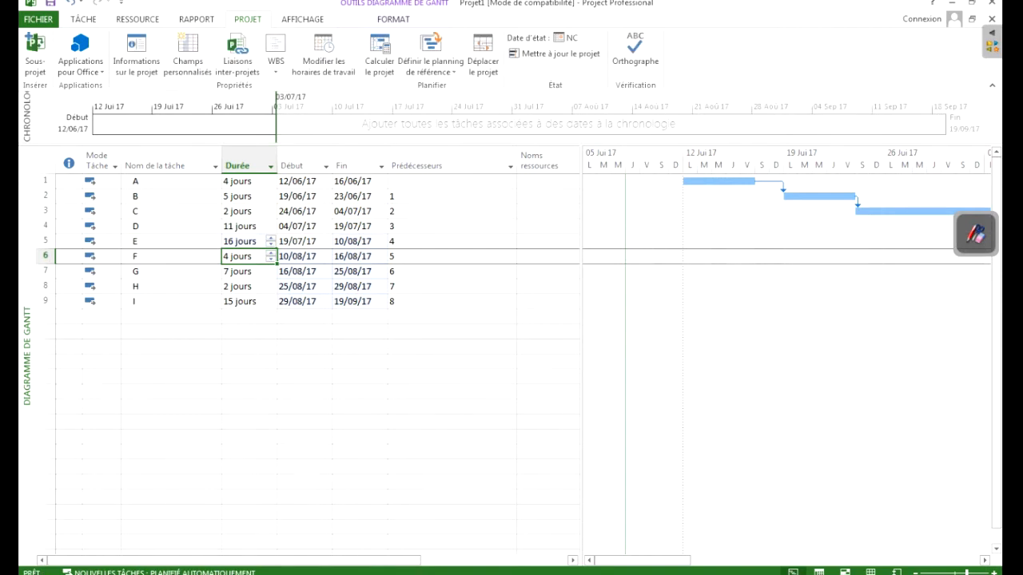
key("Down")
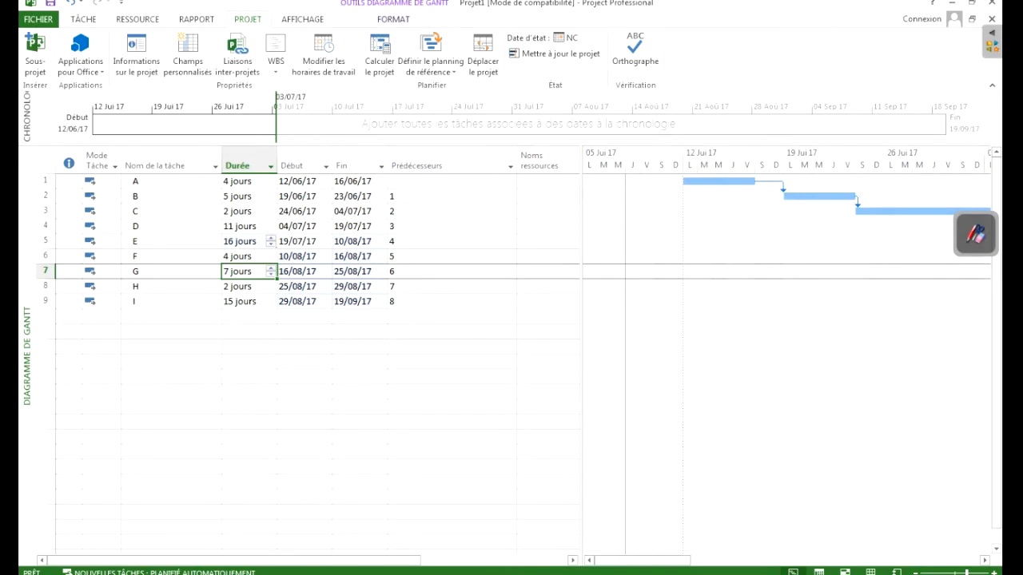
left_click(171, 347)
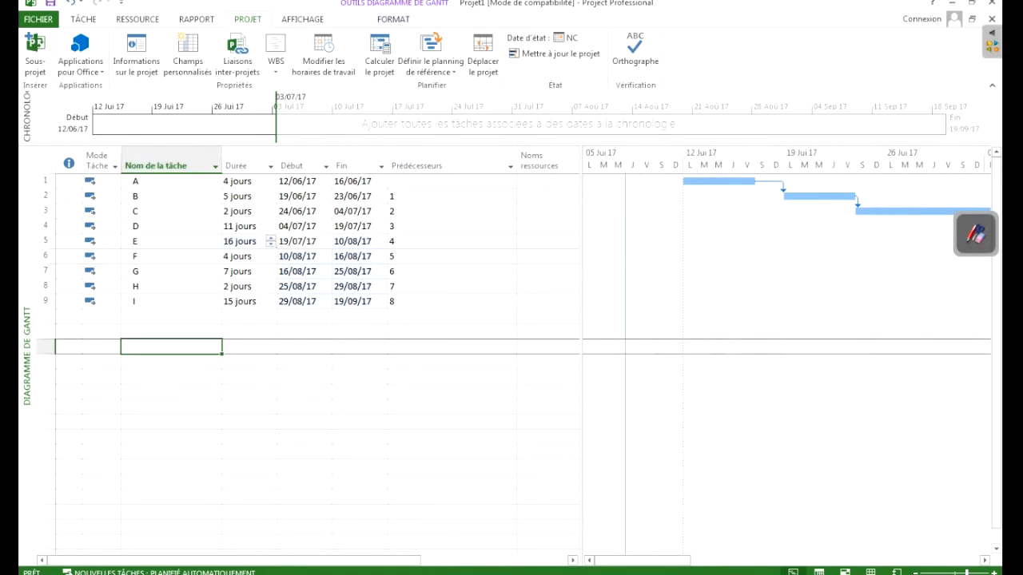
left_click(171, 316)
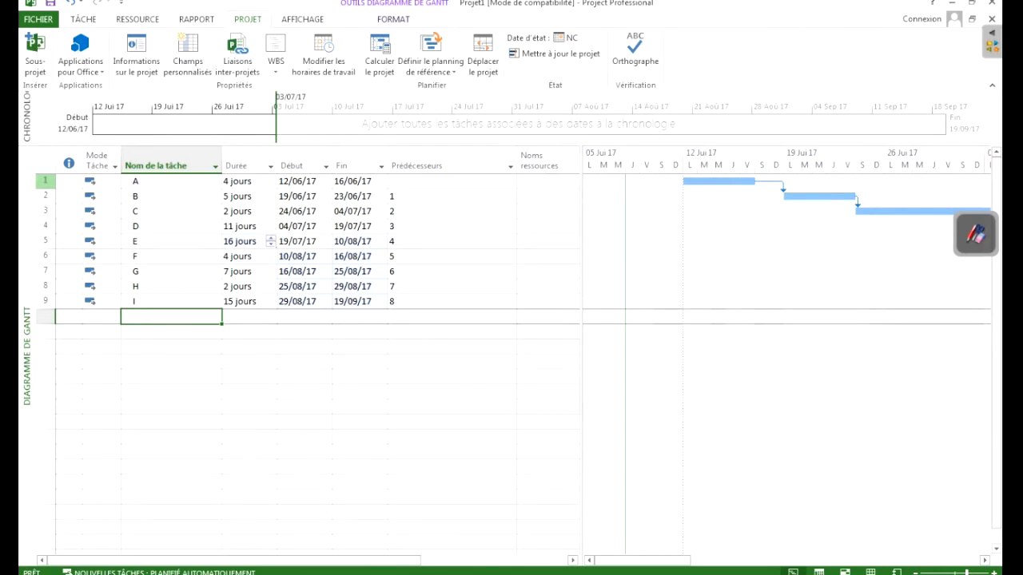
Insert a new task above task A and name it Sous-groupe 1
right_click(45, 180)
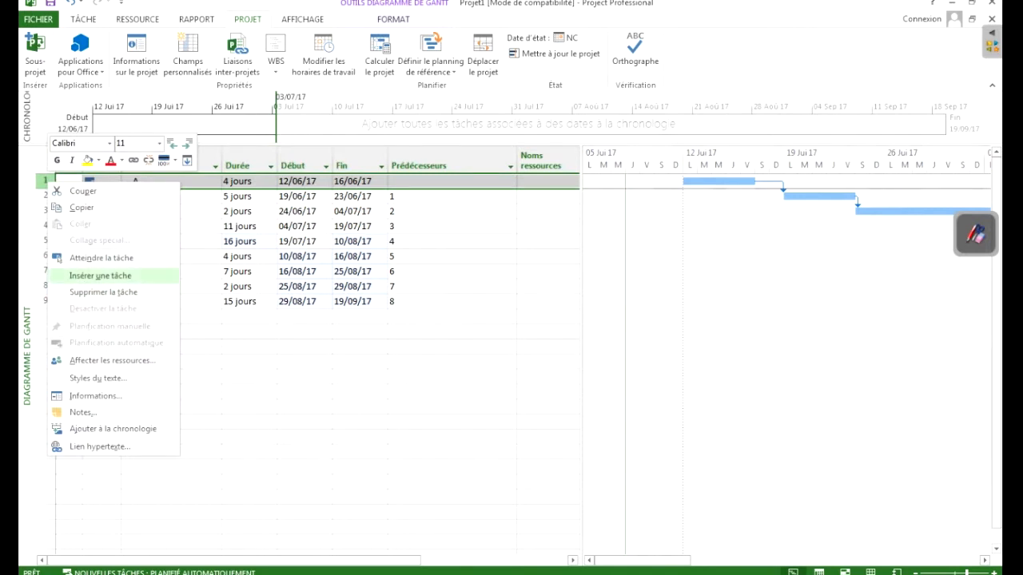
left_click(100, 275)
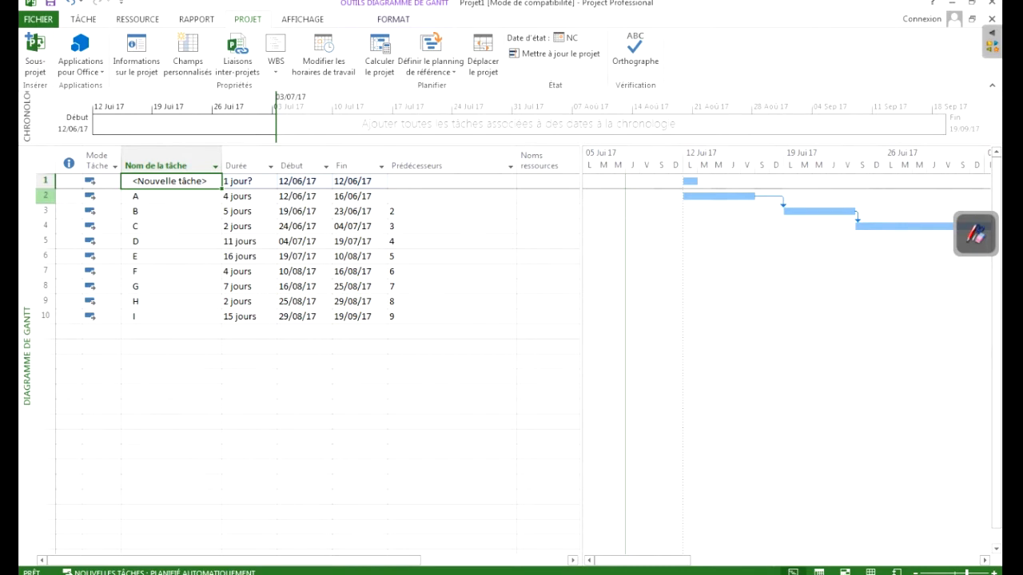
right_click(44, 196)
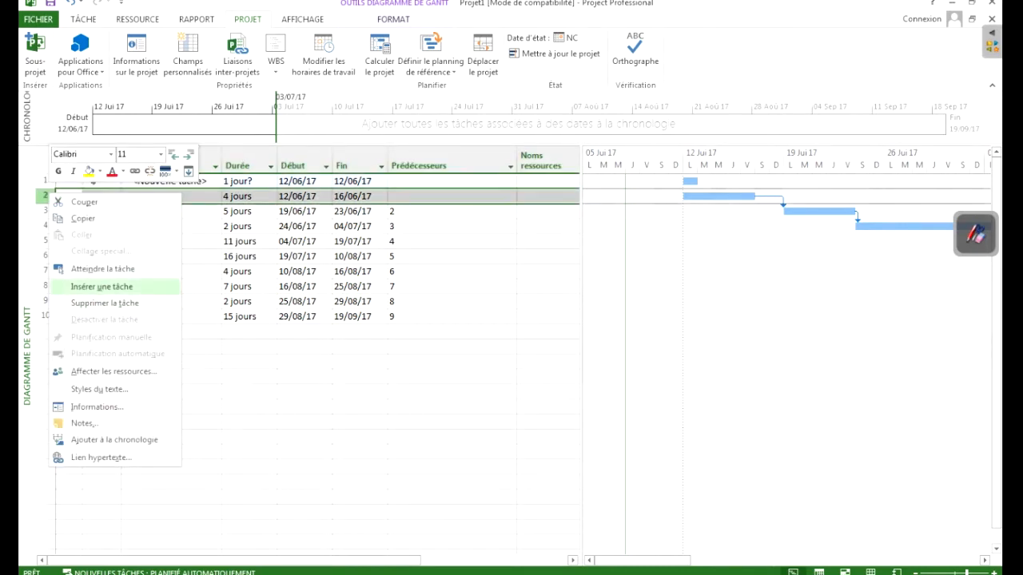
left_click(101, 287)
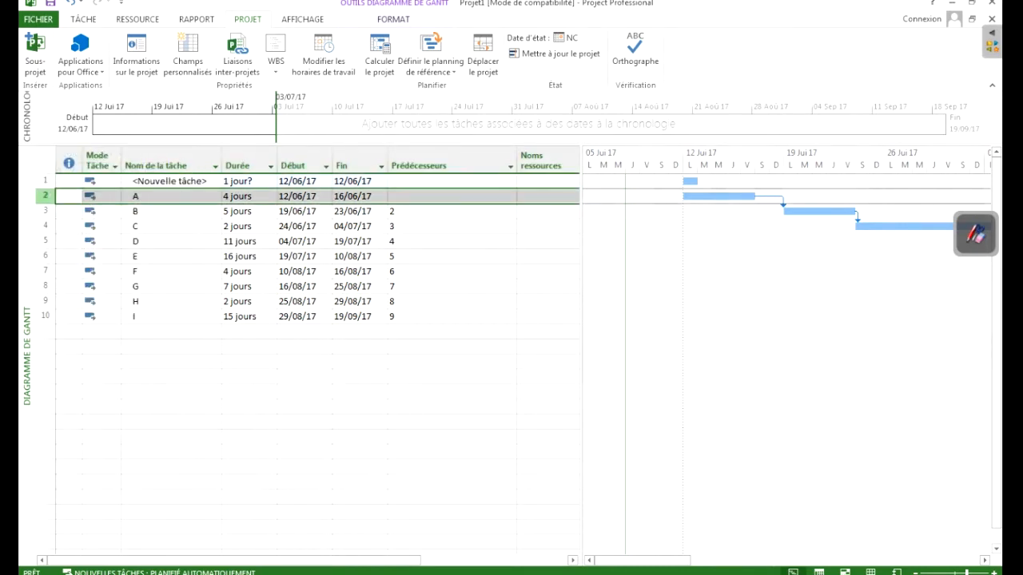
left_click(170, 181)
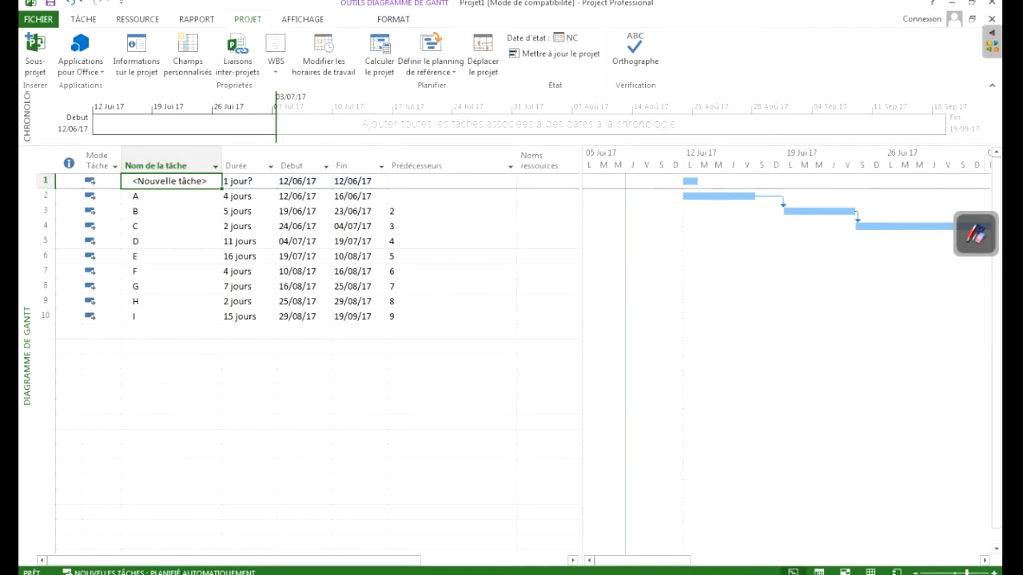
type("Sous-groupe 1")
key("Return")
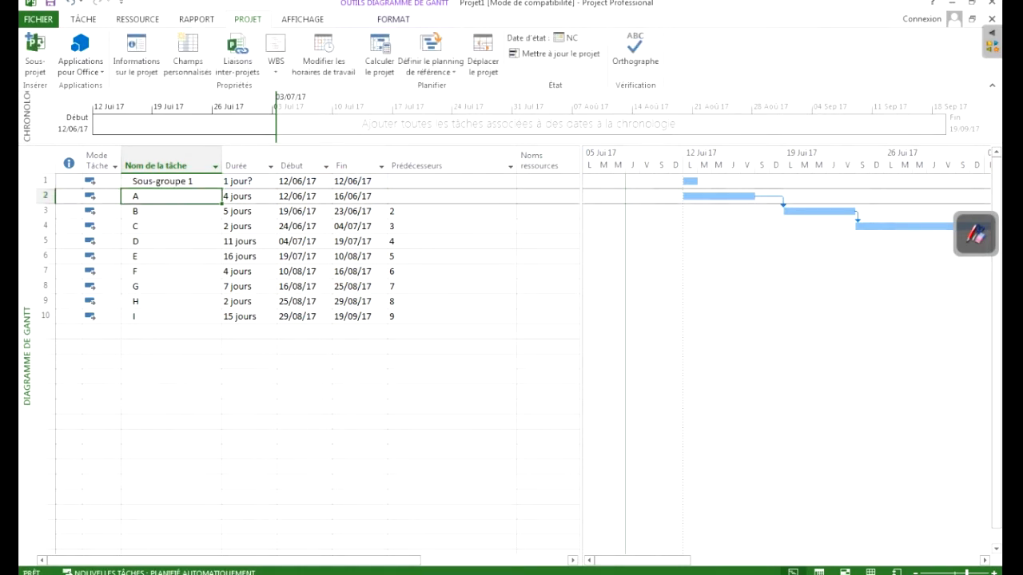
Insert a new task between tasks C and D and name it Sous-groupe 2
left_click_drag(45, 196, 46, 226)
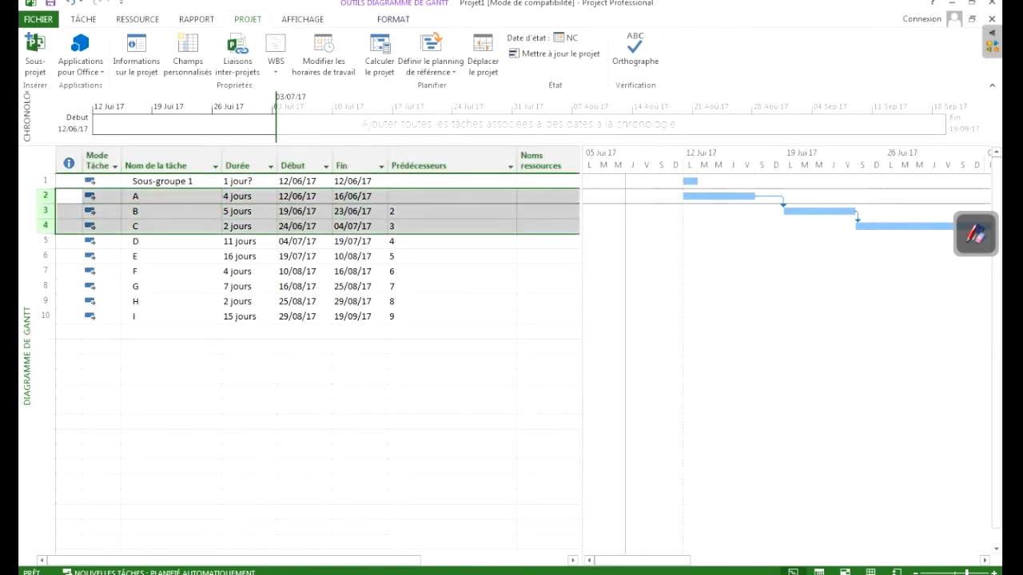
left_click(171, 241)
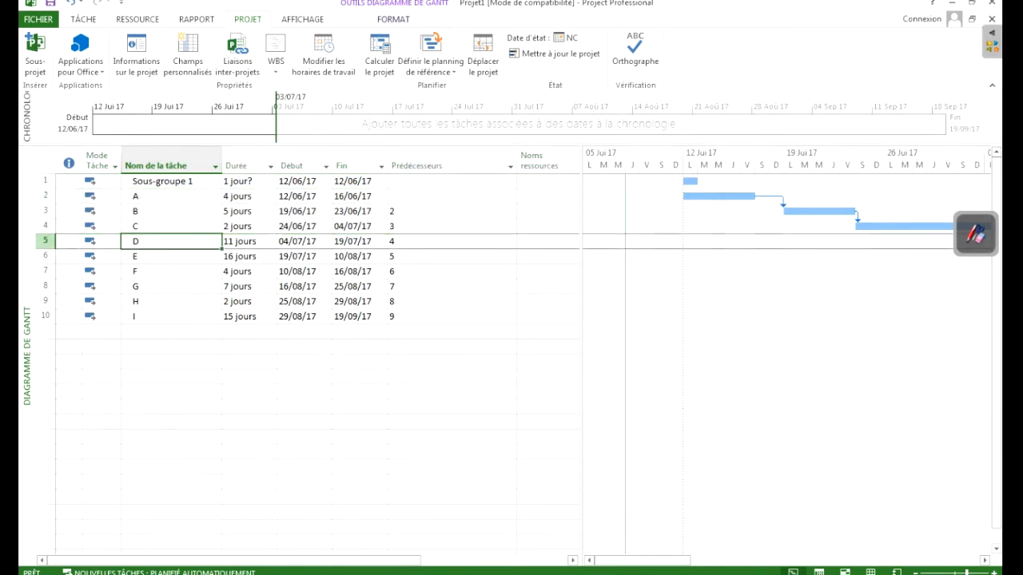
left_click(45, 241)
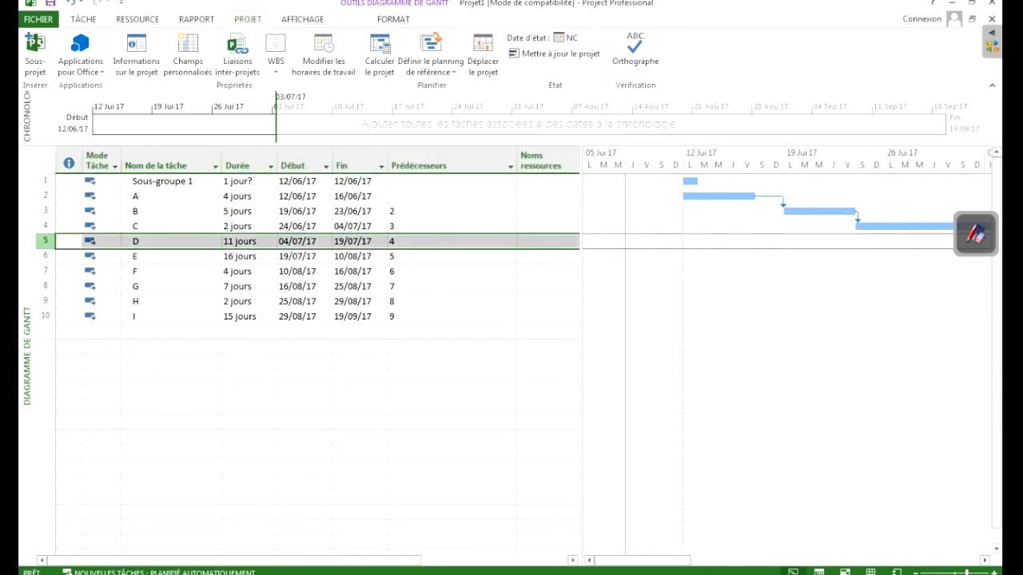
right_click(46, 241)
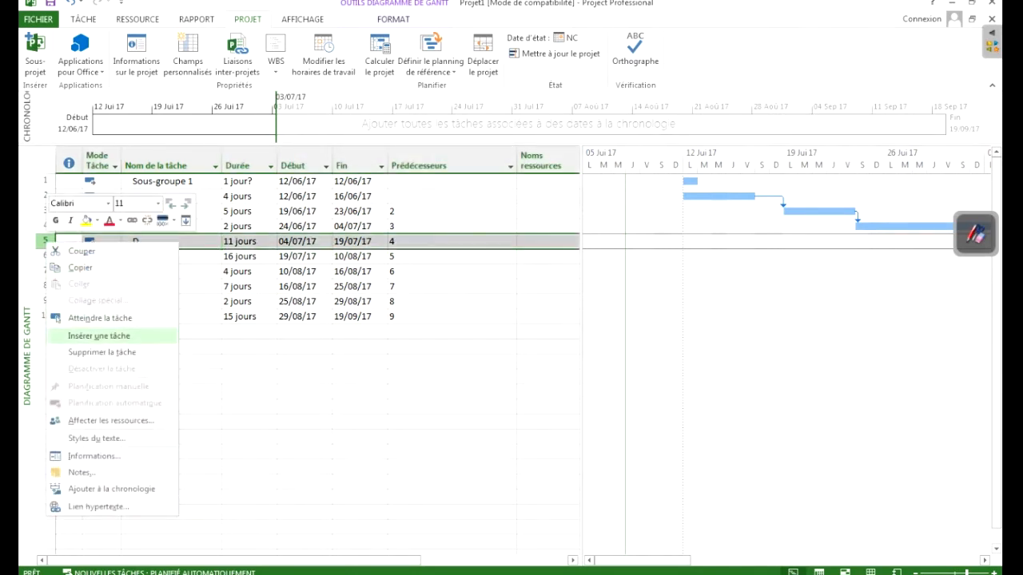
left_click(88, 336)
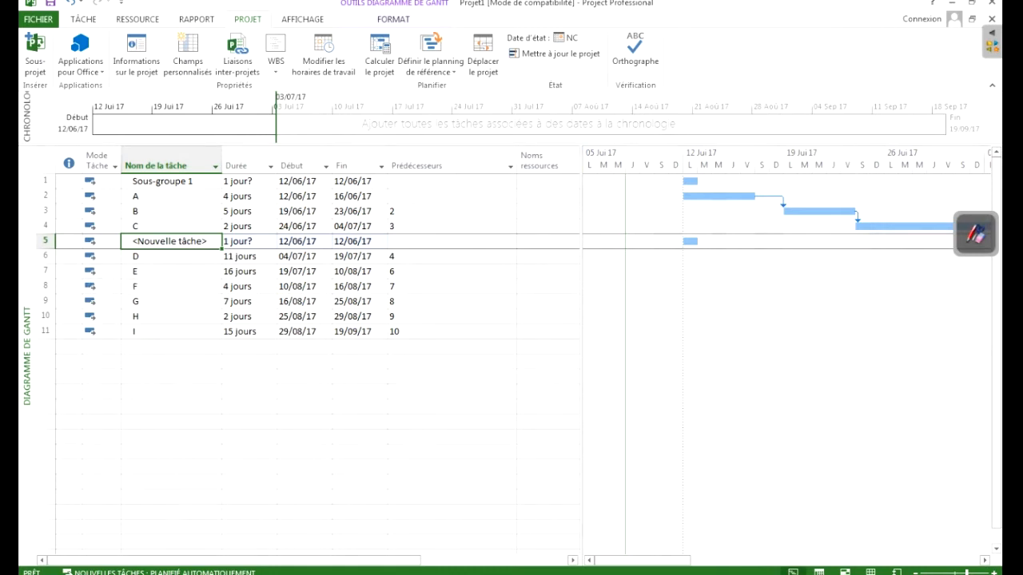
type("S")
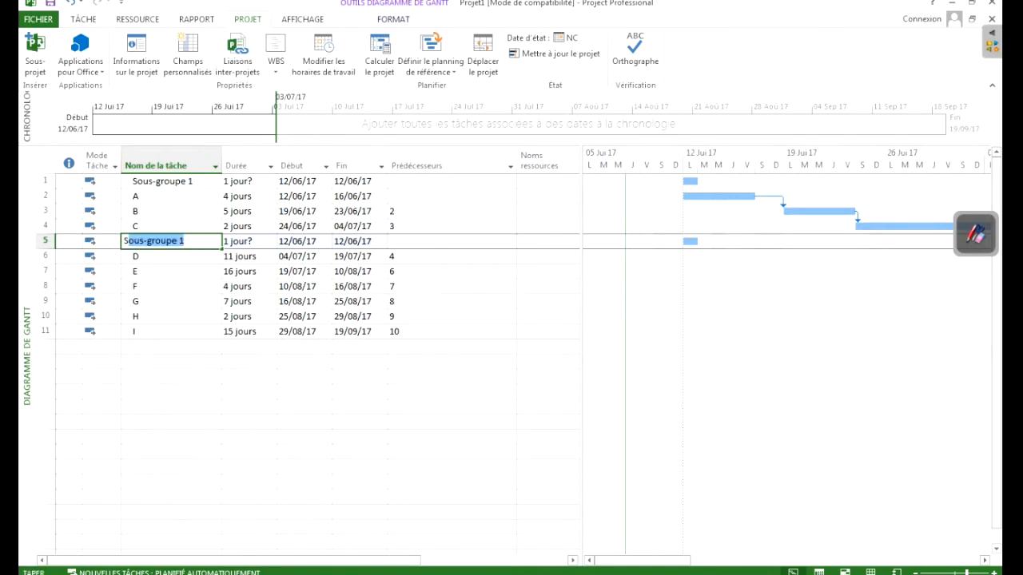
type("ous-gro")
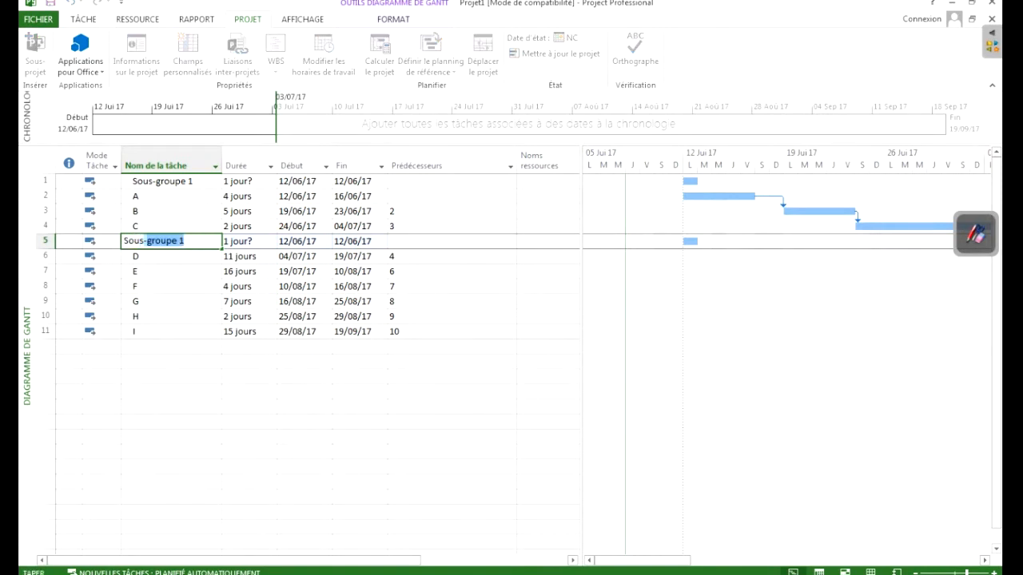
type("upe 2")
key("Return")
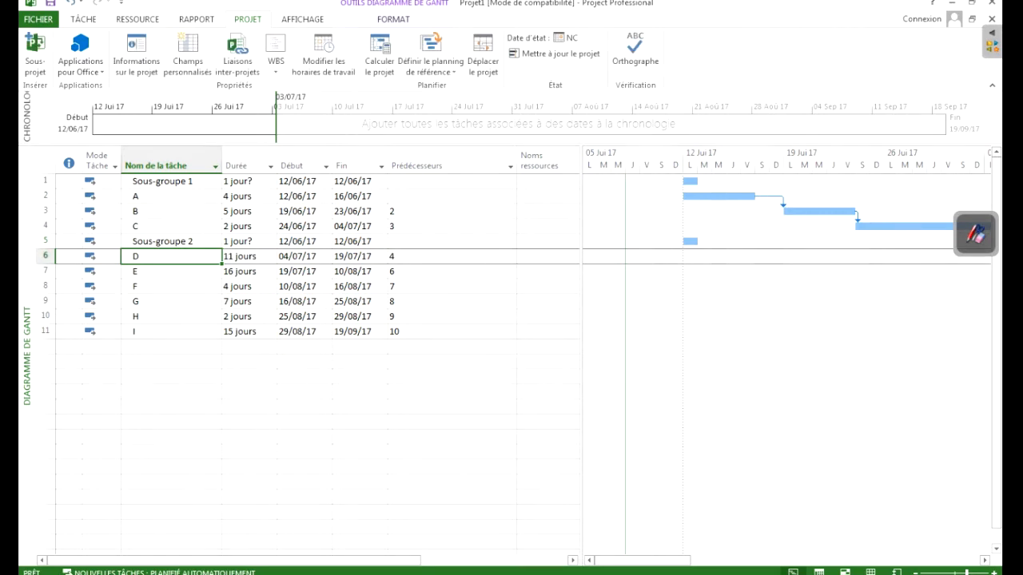
Insert a new task between tasks F and G and name it Sous-groupe 3
left_click_drag(45, 301, 45, 331)
left_click(101, 316)
left_click(45, 301)
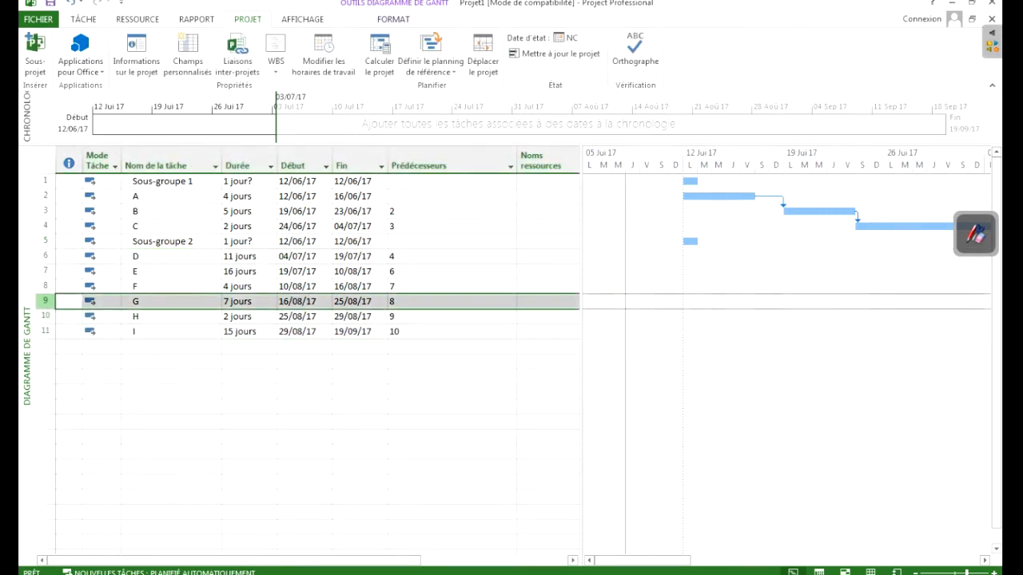
right_click(46, 301)
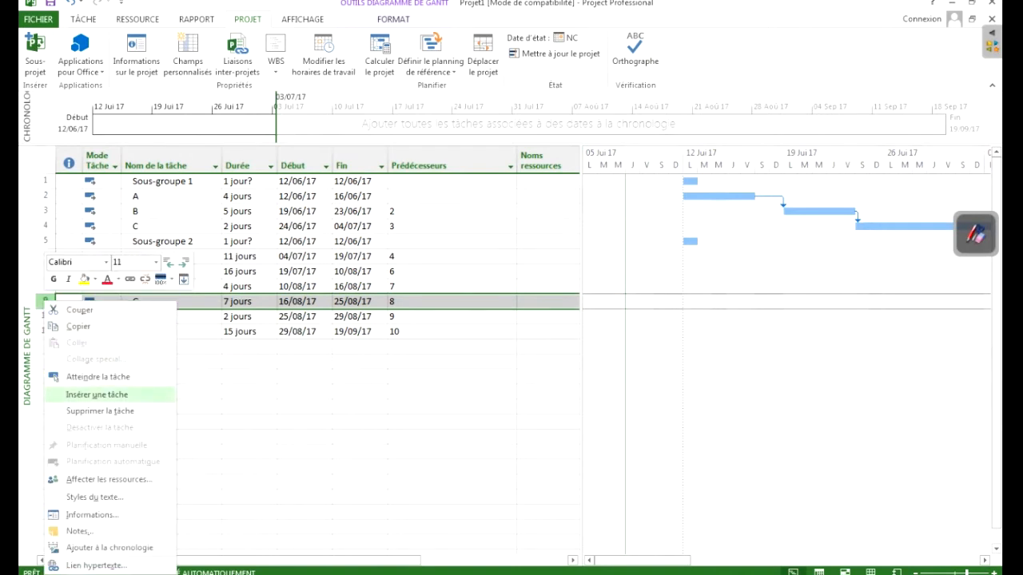
left_click(96, 395)
type("S")
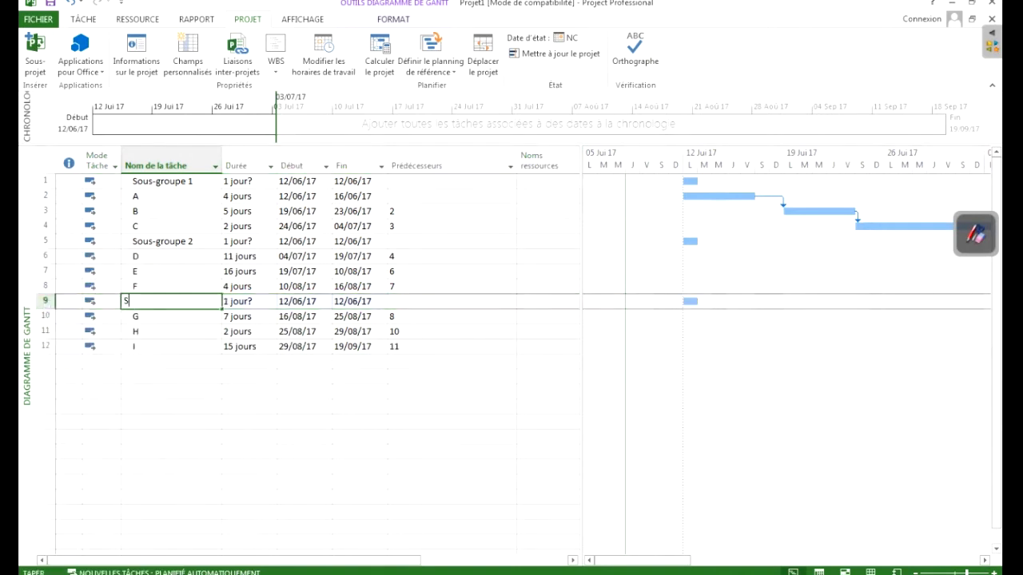
type("ous-groupe 3")
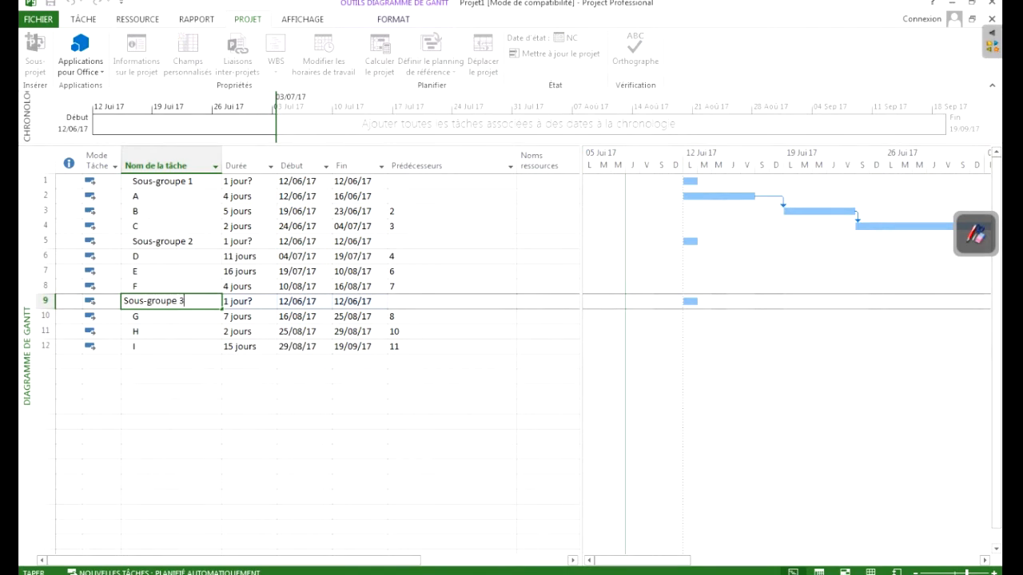
key("Return")
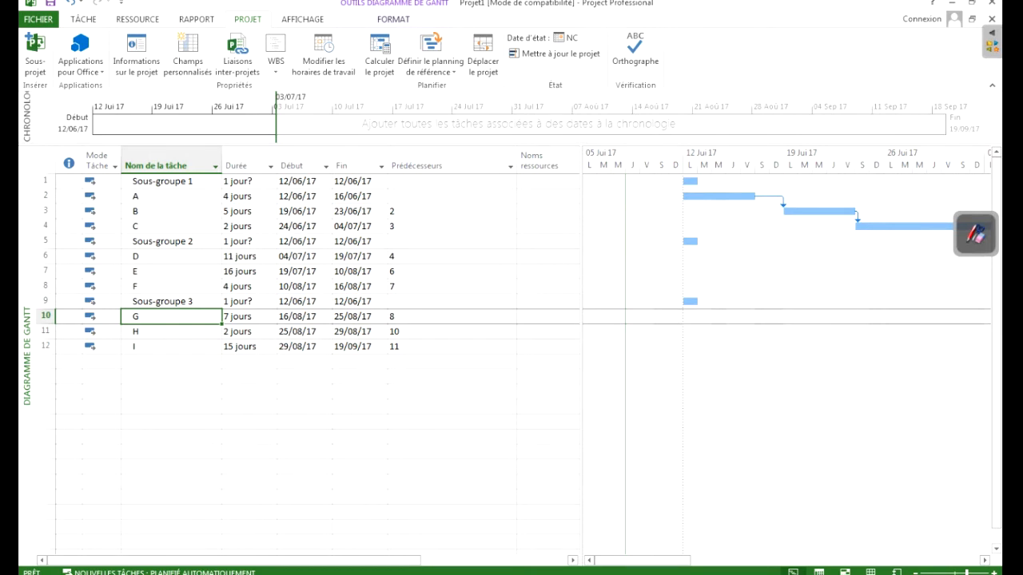
left_click_drag(46, 195, 46, 227)
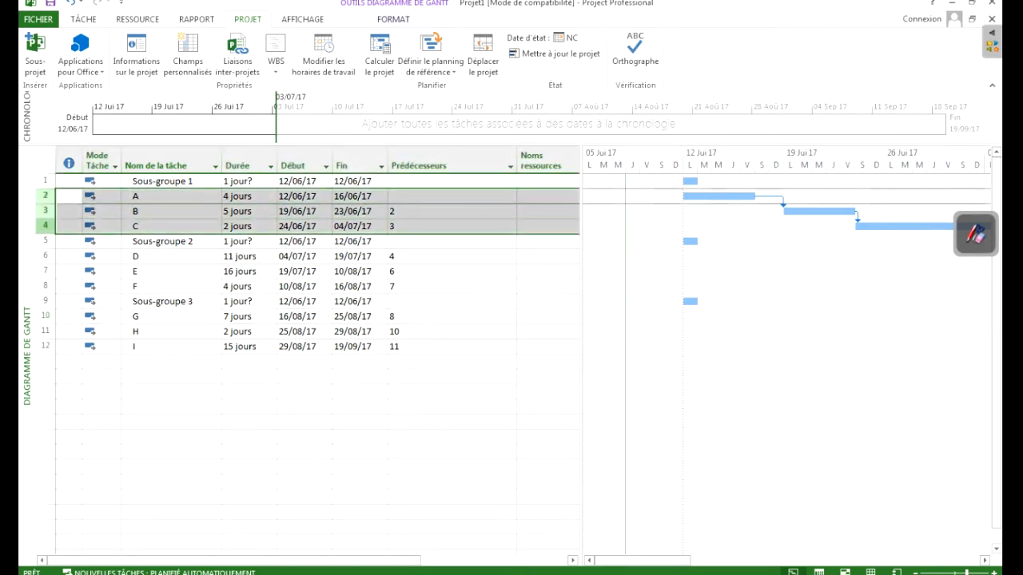
left_click(171, 197)
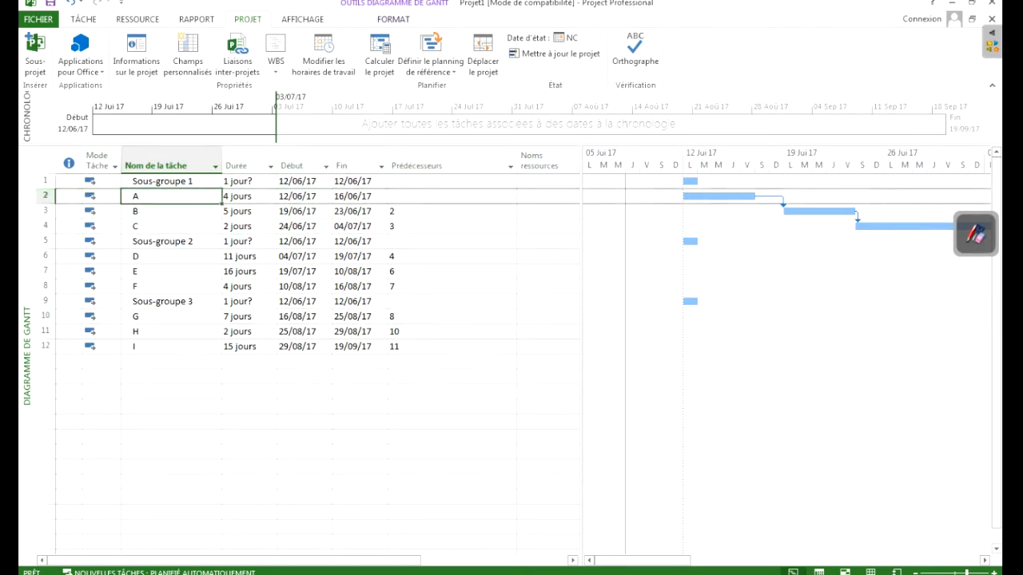
left_click(171, 211)
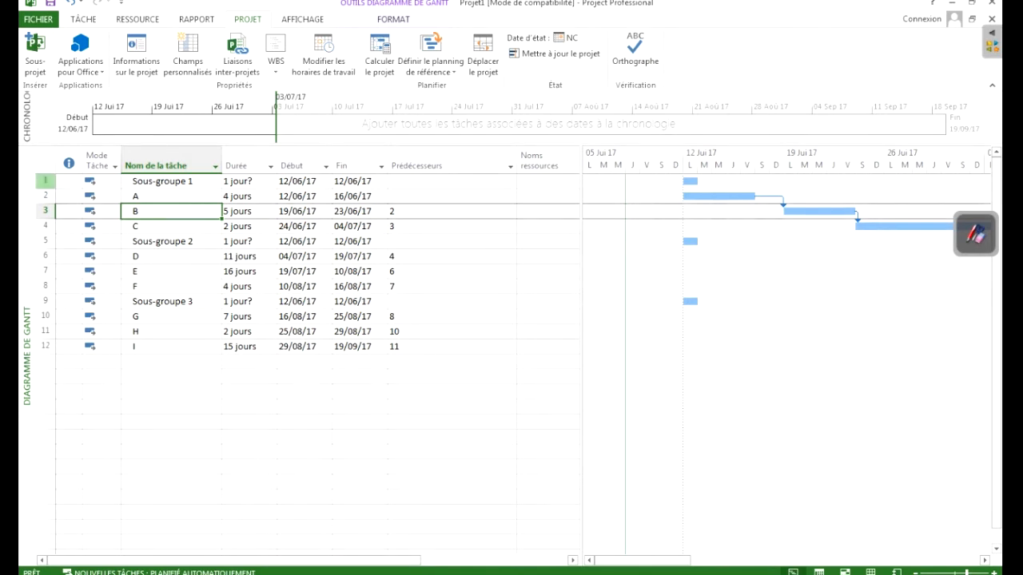
Insert a new task above Sous-groupe 1 and name it Projet 1
right_click(46, 181)
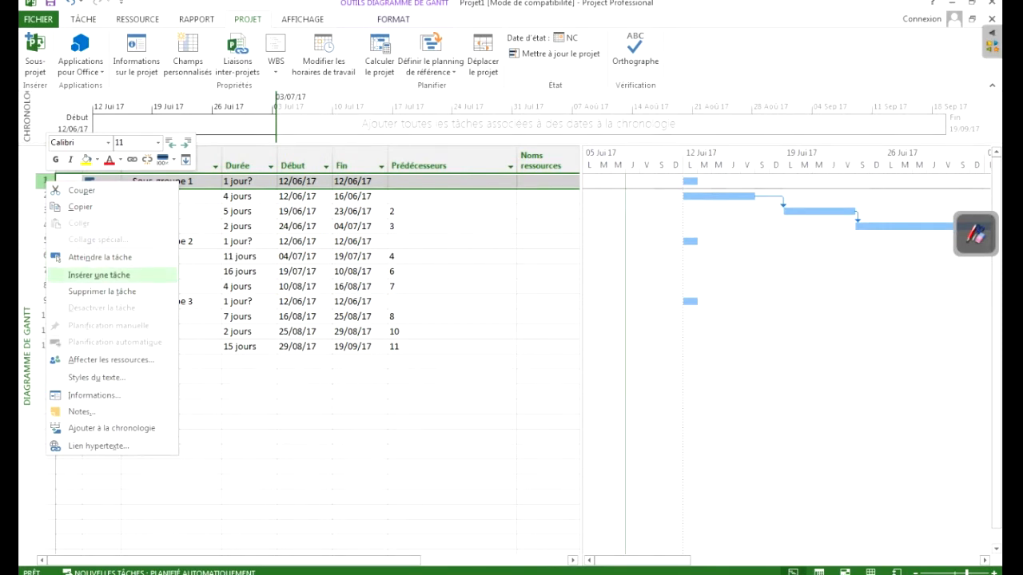
left_click(99, 275)
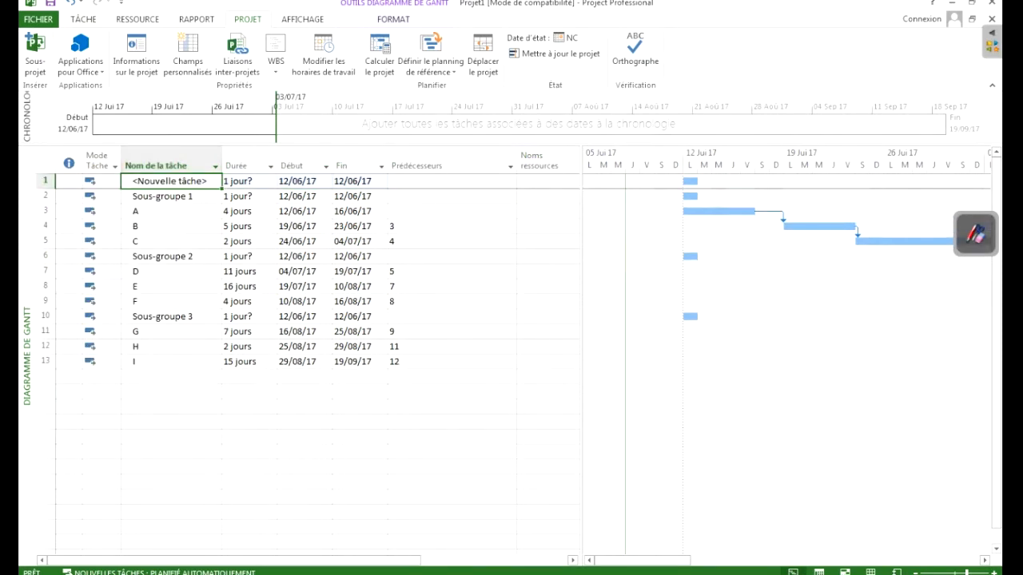
type("Projet")
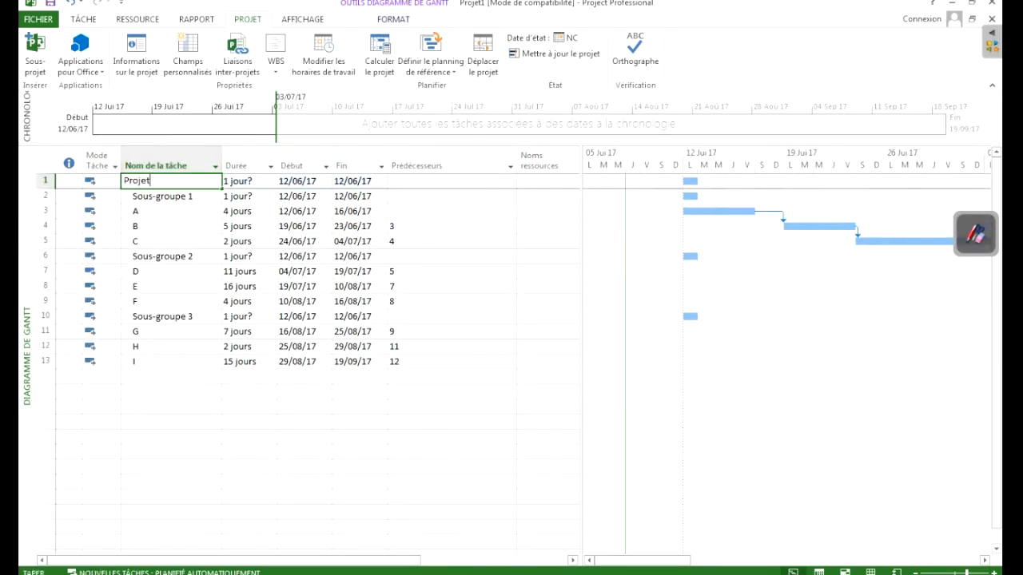
type(" 1")
left_click(171, 242)
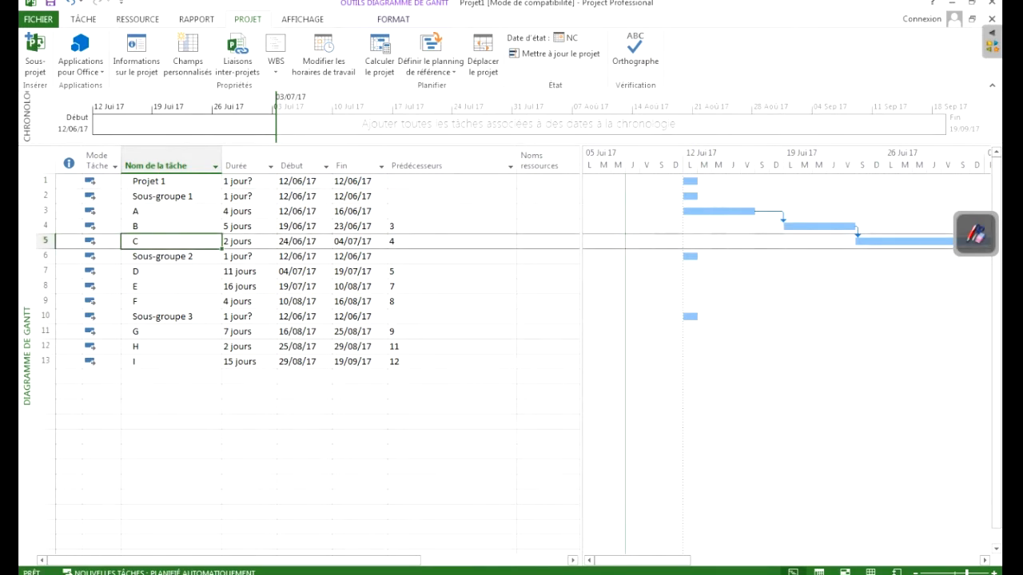
Indent all tasks from Sous-groupe 1 down to task I one level as subtasks of Projet 1
left_click(171, 197)
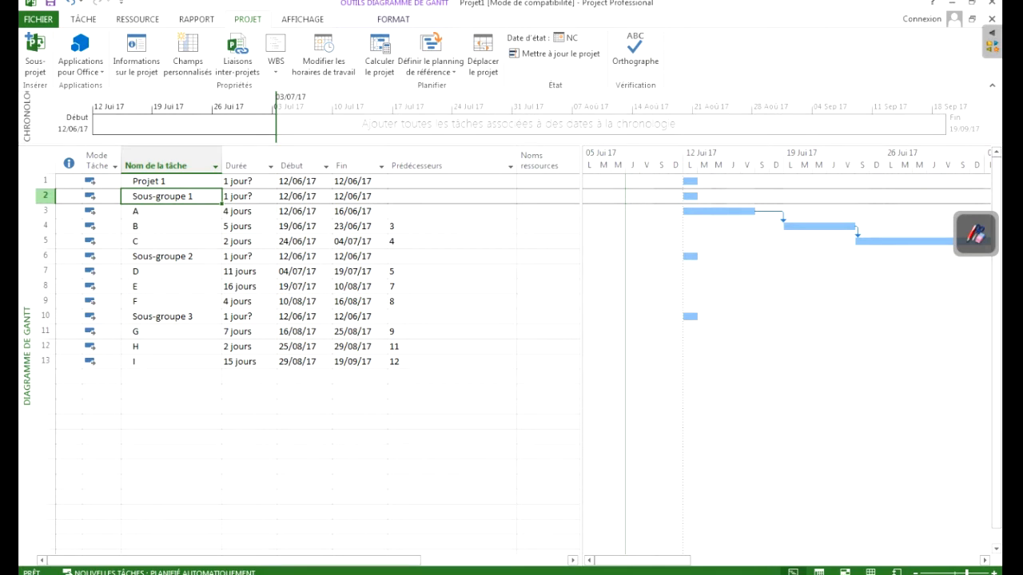
left_click(46, 195)
mouse_move(45, 196)
left_mouse_down()
mouse_move(45, 377)
mouse_move(46, 361)
left_mouse_up()
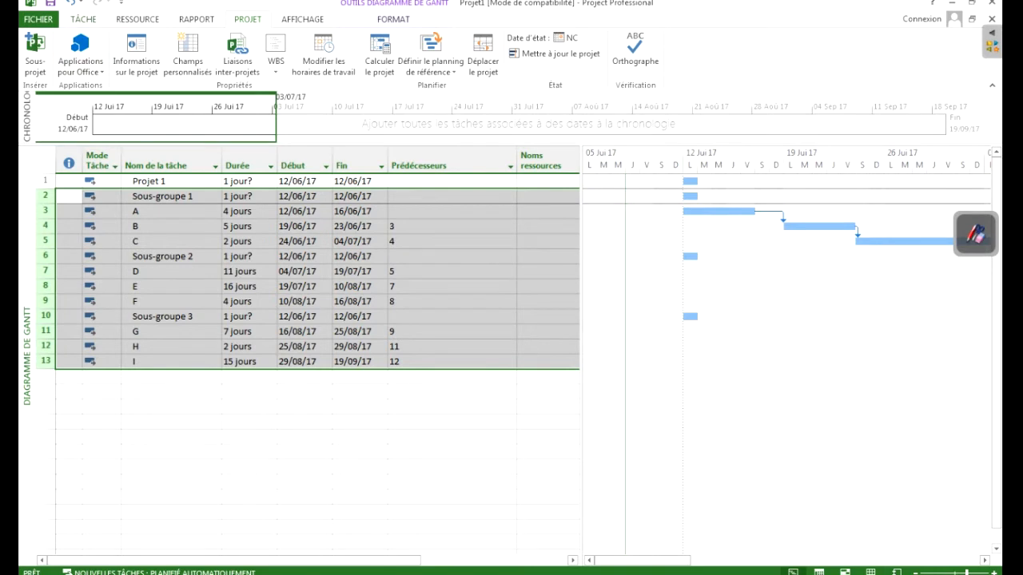
left_click(83, 19)
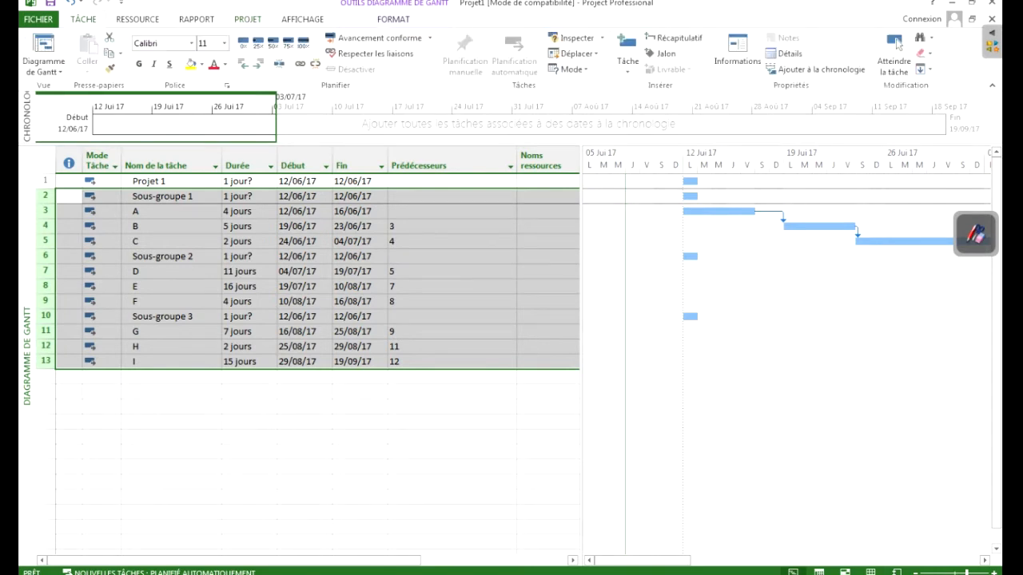
key("alt+shift+Right")
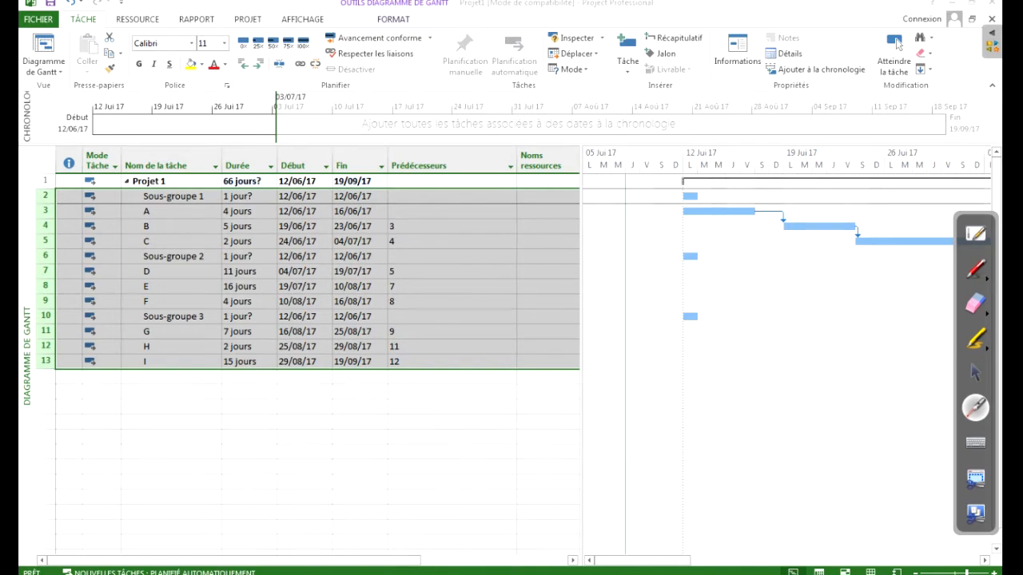
Collapse and re-expand the subtasks of Projet 1, and check the summary task's duration
left_click(975, 374)
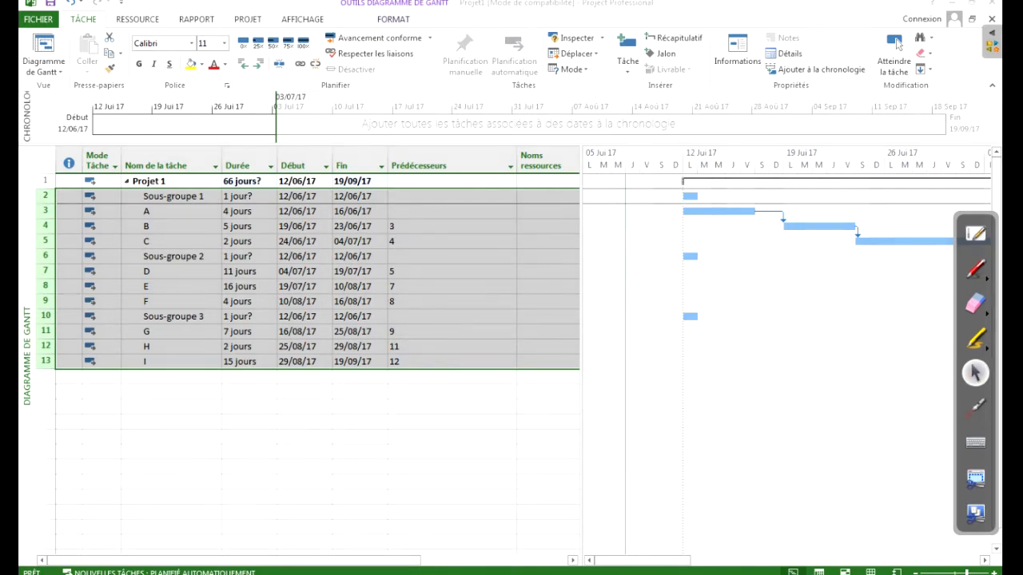
left_click(101, 196)
left_click(172, 195)
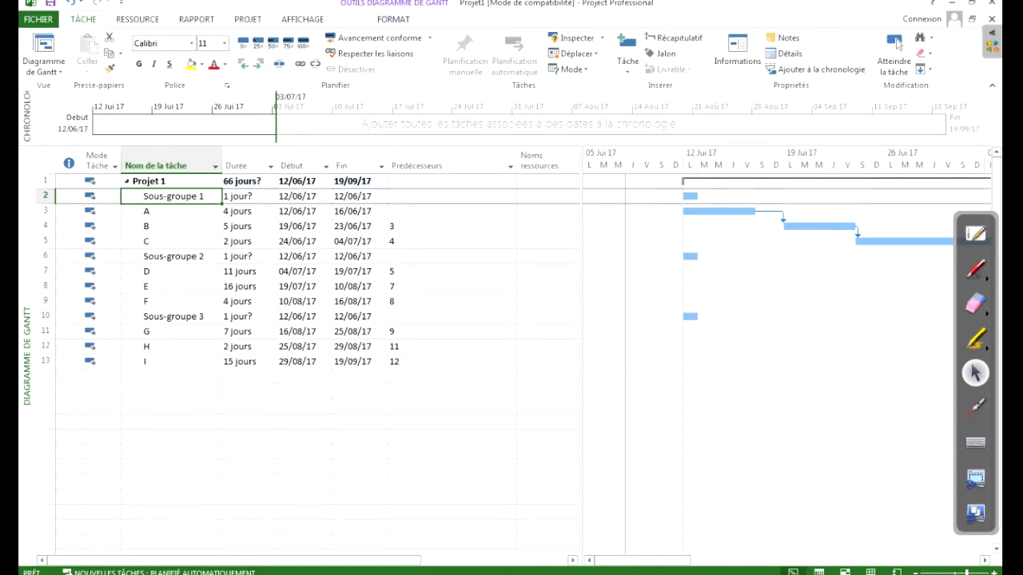
key("alt+shift+minus")
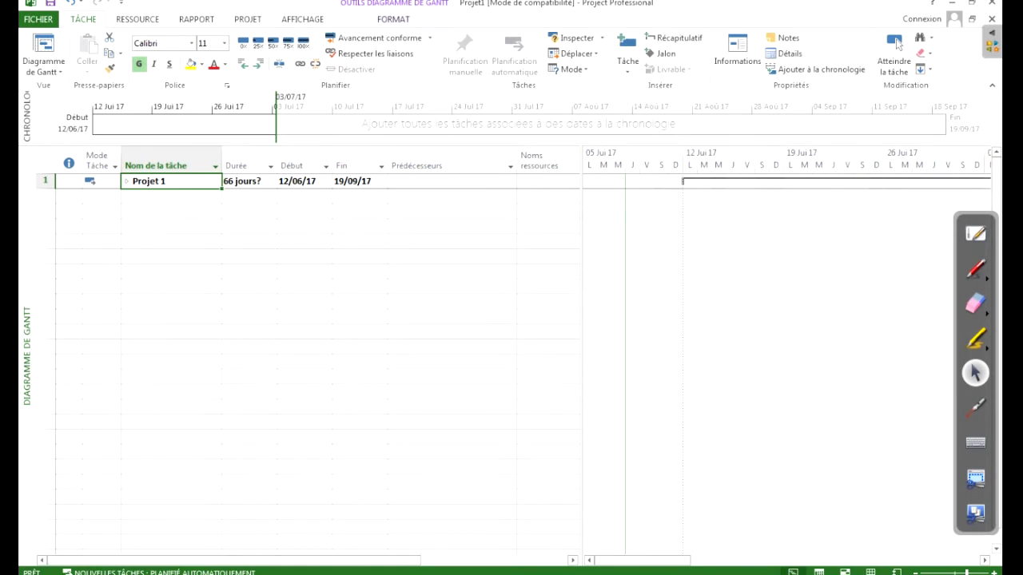
key("alt+shift+plus")
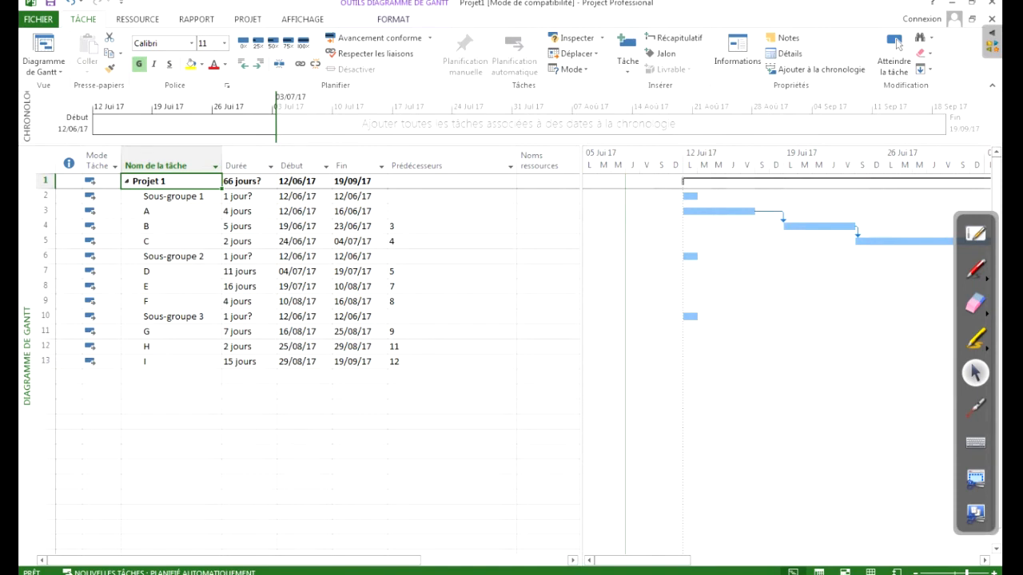
left_click(895, 42)
left_click(46, 196)
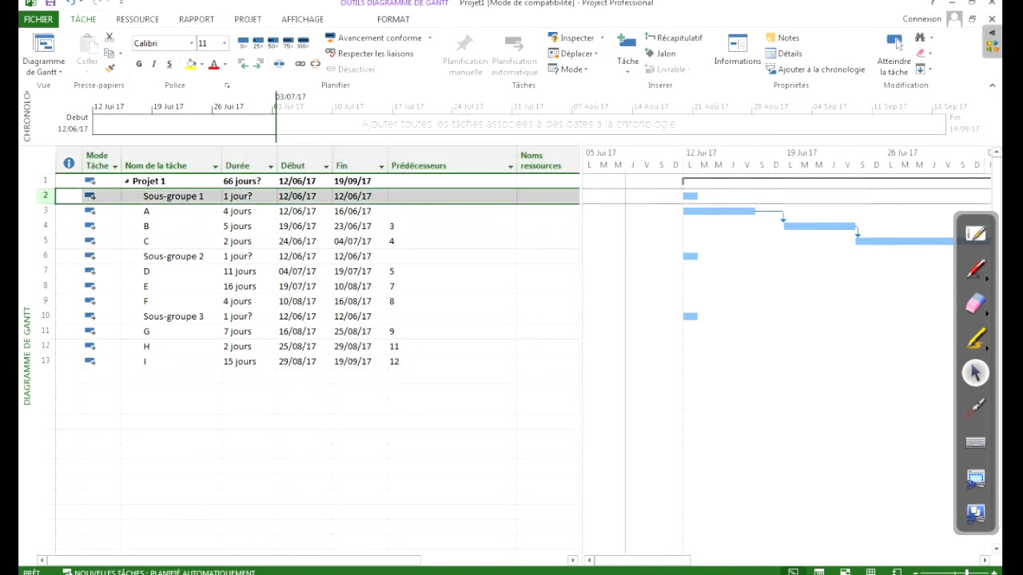
left_click(246, 181)
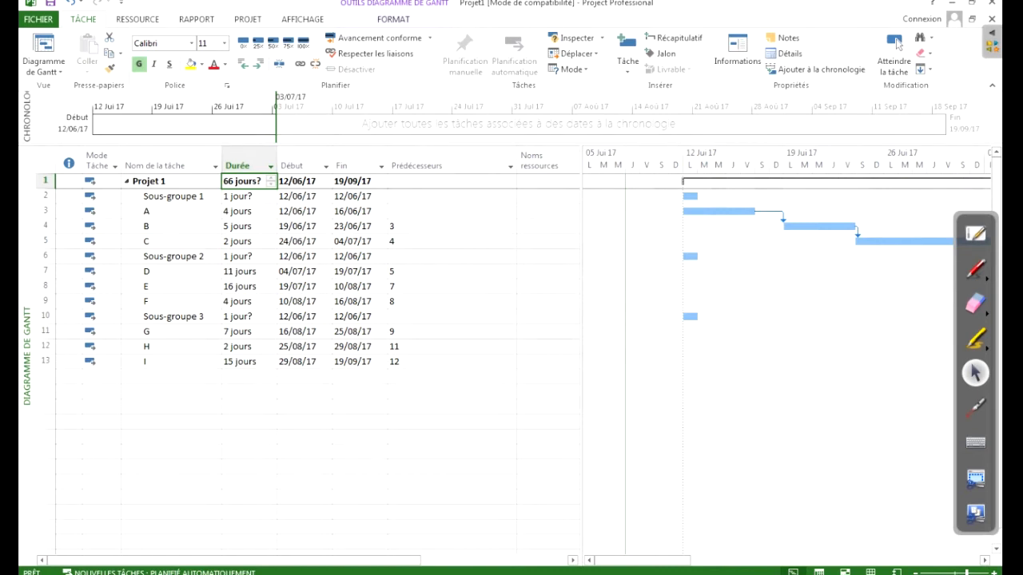
Indent tasks A, B and C one level as subtasks of Sous-groupe 1
left_click(160, 226)
left_click(45, 211)
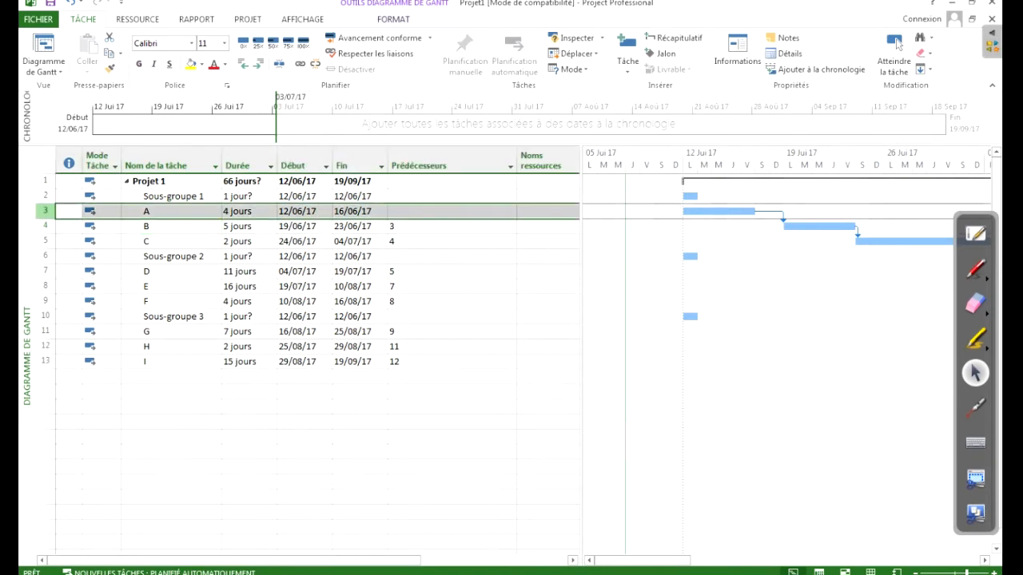
key("shift+Down")
key("shift+Down")
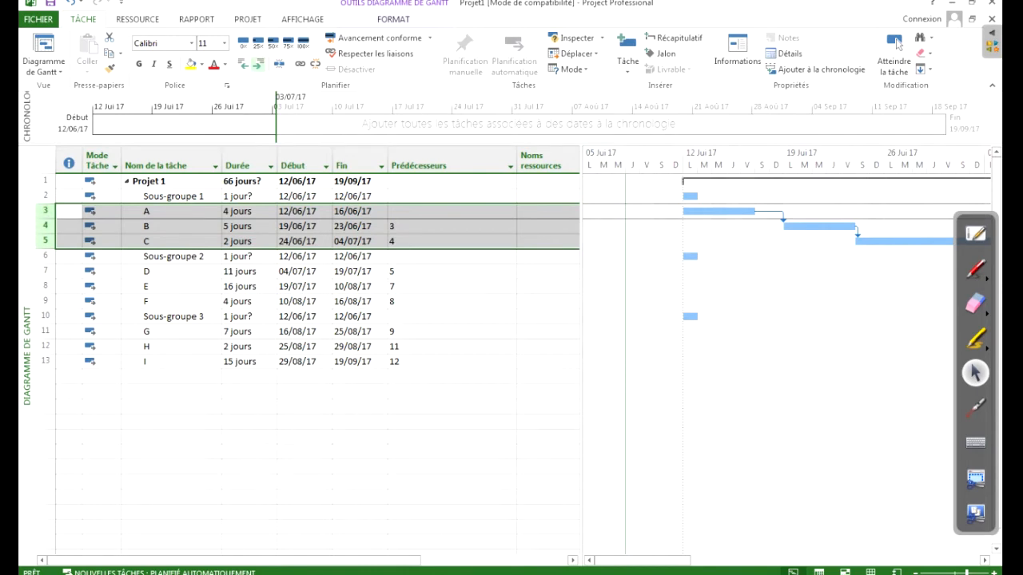
left_click(976, 407)
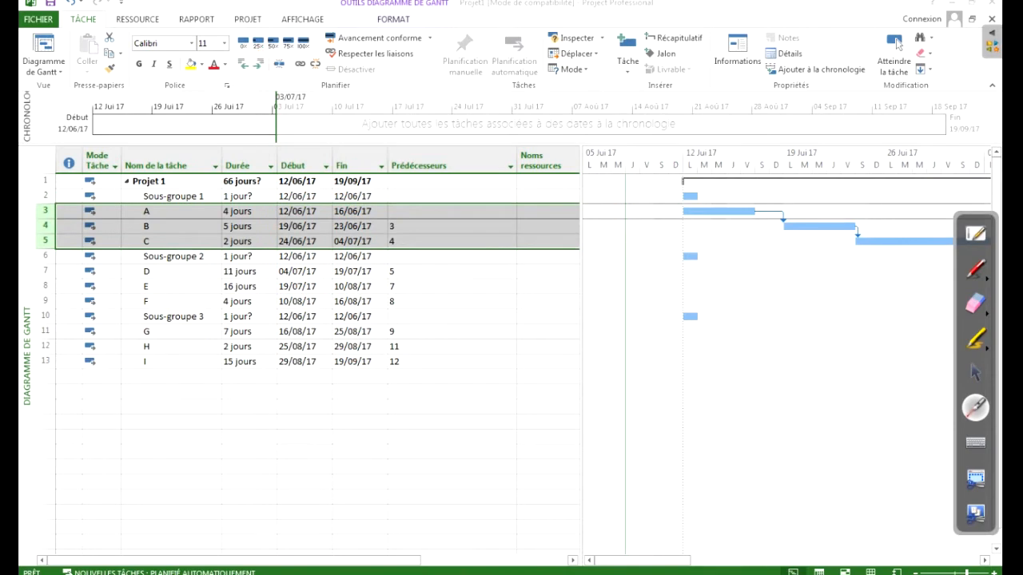
left_click(975, 373)
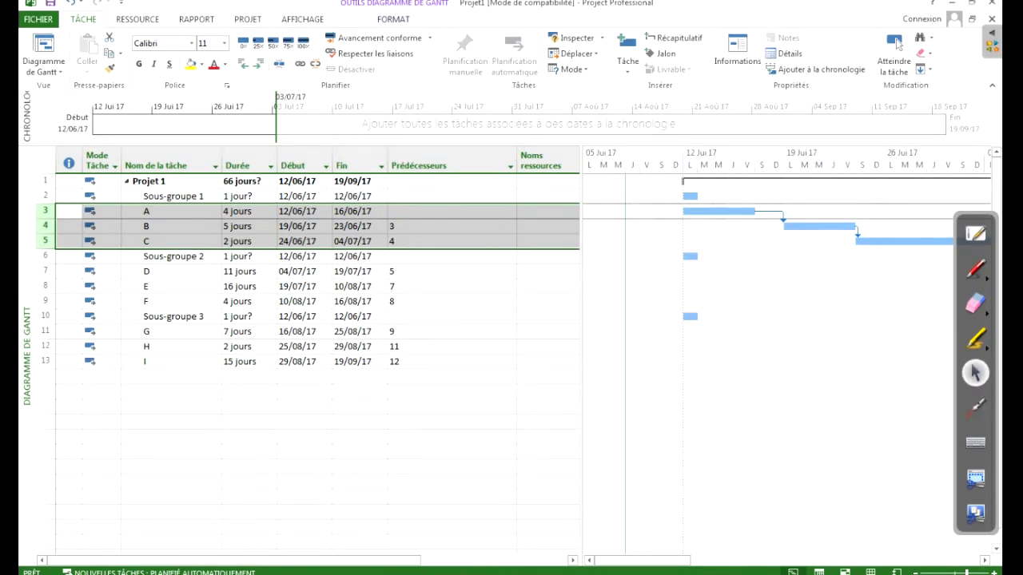
key("alt+shift+Right")
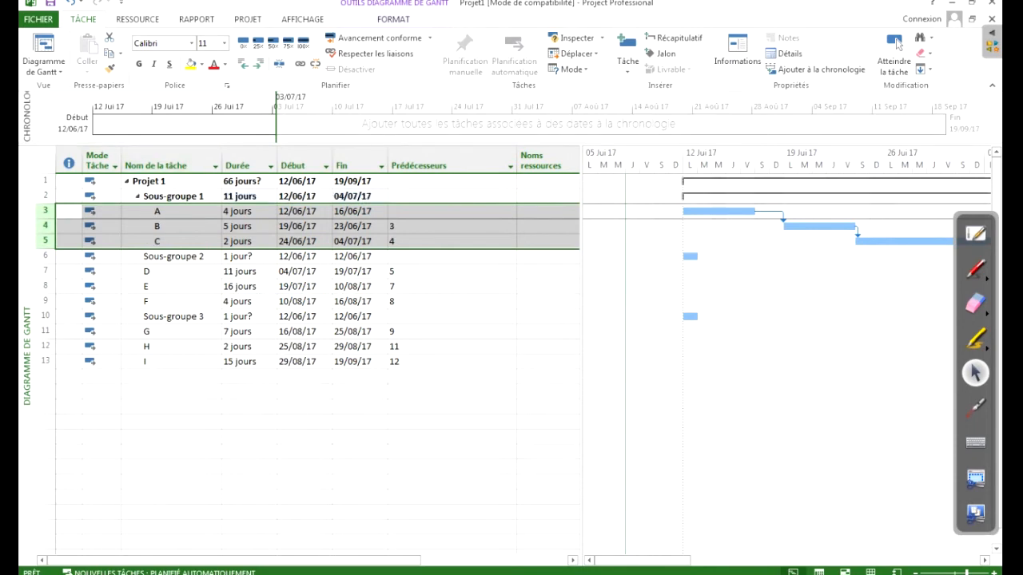
Collapse and re-expand the subtasks of Sous-groupe 1, and check its duration against tasks A to C
left_click(172, 226)
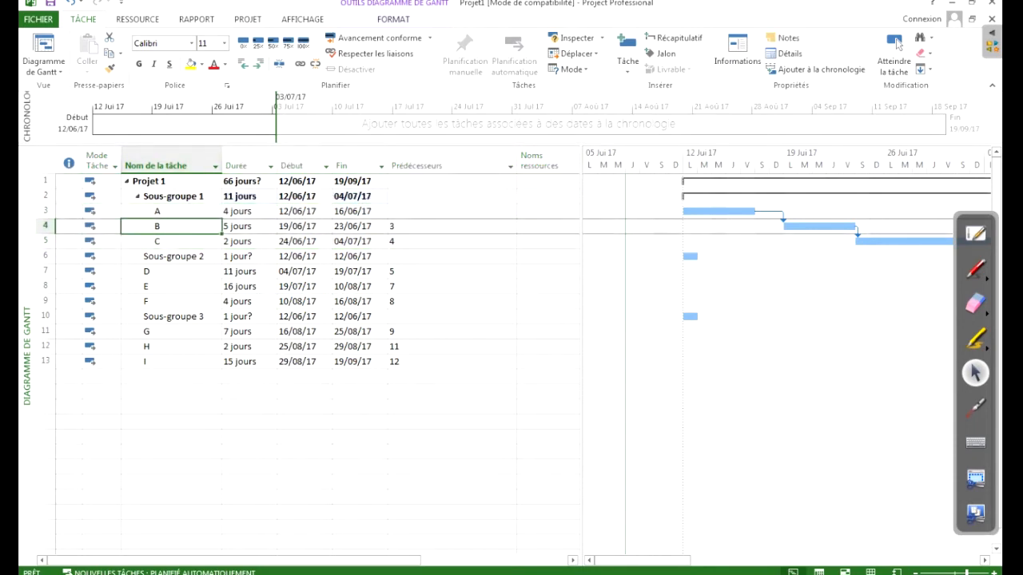
key("alt+shift+minus")
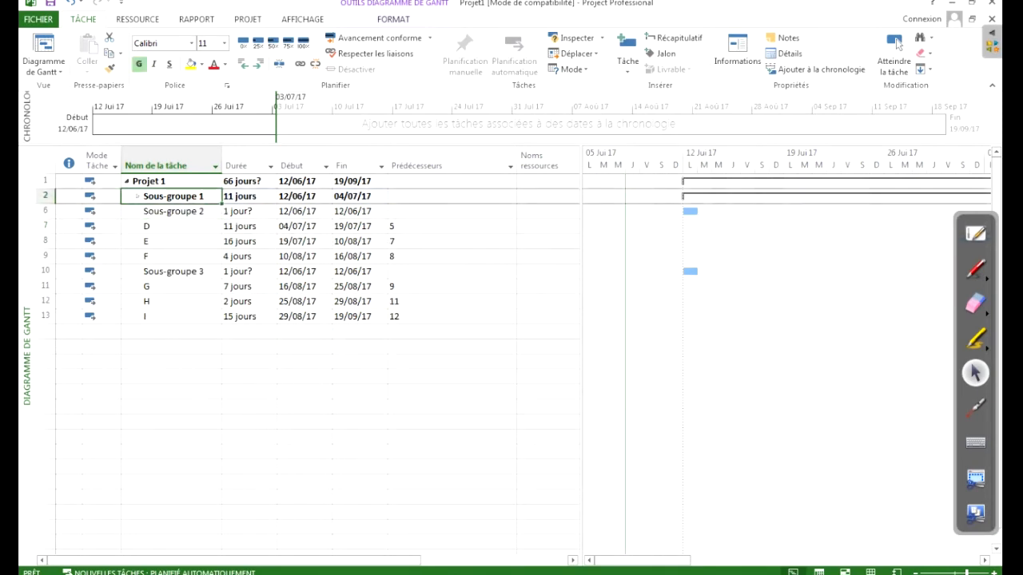
key("alt+shift+plus")
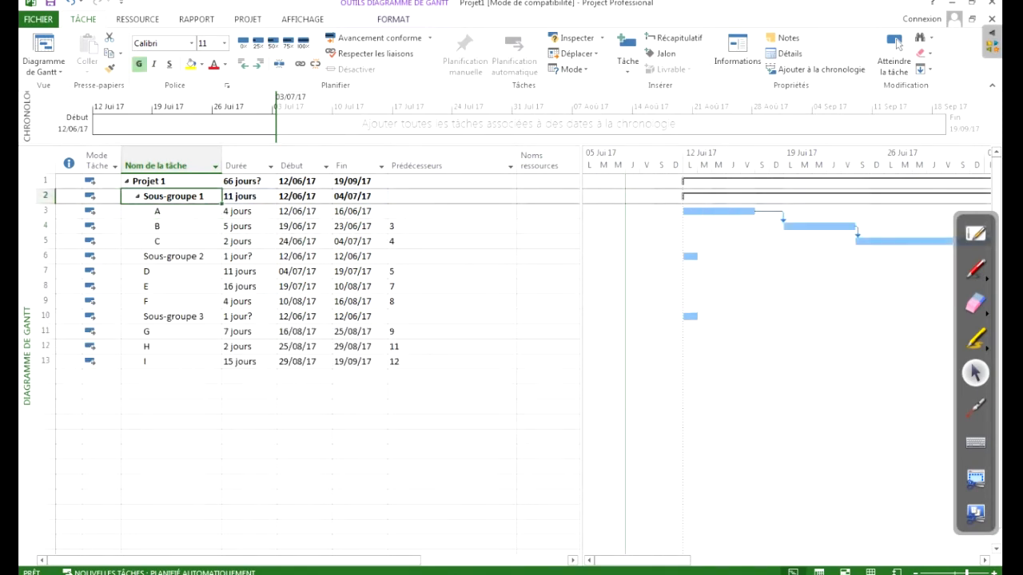
left_click_drag(172, 211, 172, 241)
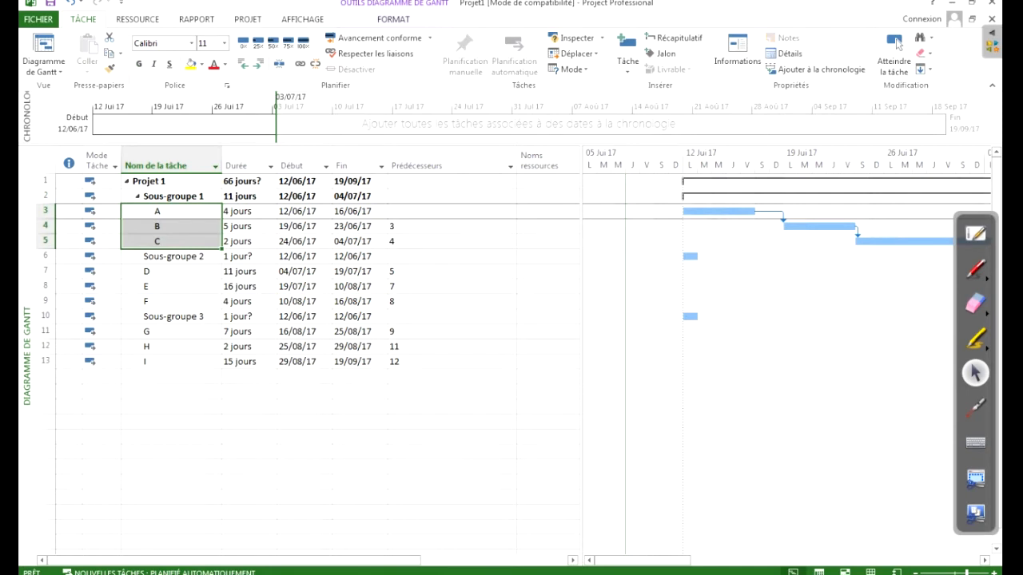
left_click(172, 197)
left_click_drag(171, 197, 172, 211)
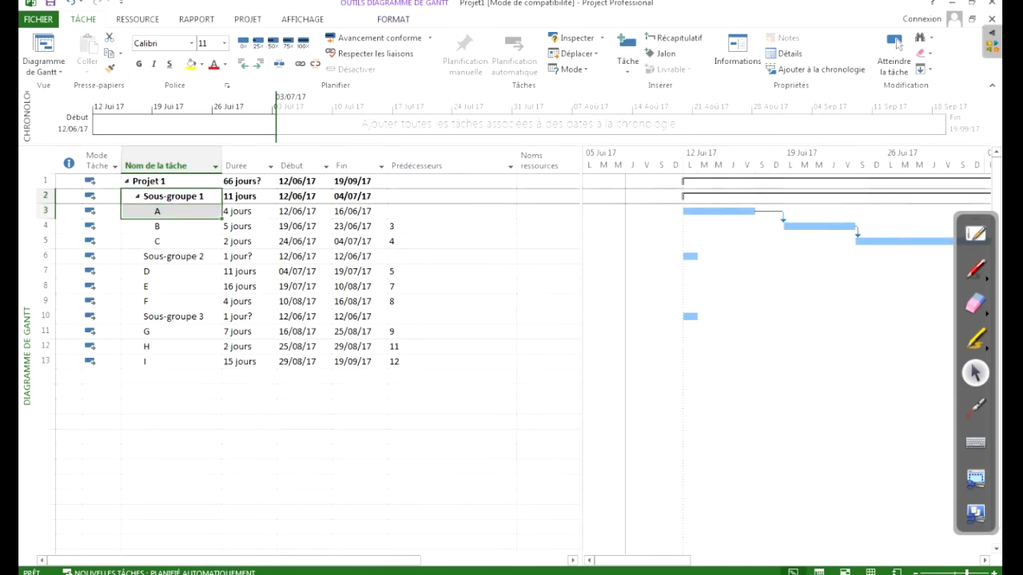
left_click(172, 211)
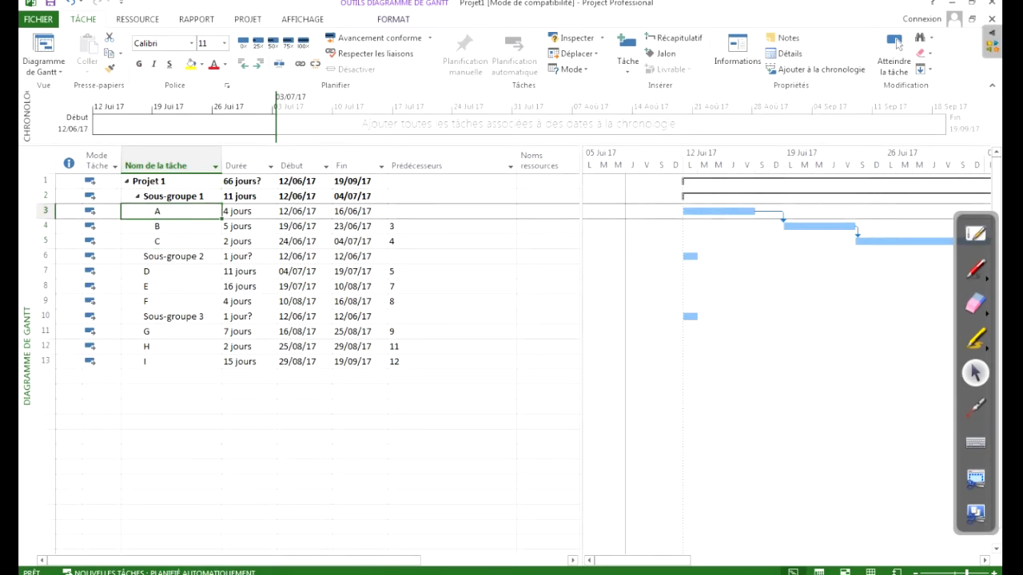
key("Up")
key("Right")
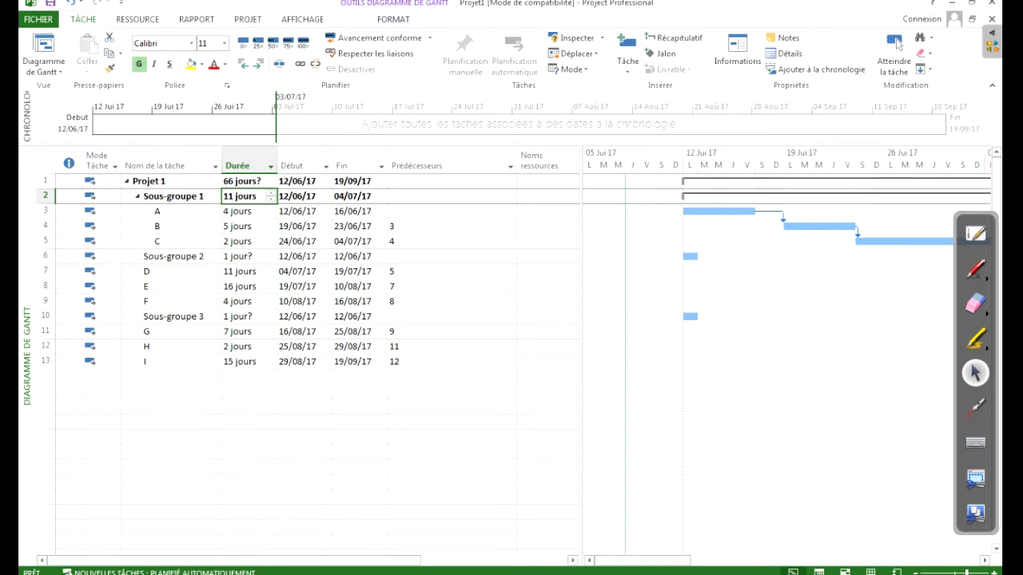
Indent tasks D, E and F one level under Sous-groupe 2, and tasks G, H and I one level under Sous-groupe 3
left_click(172, 257)
left_click(46, 272)
key("shift+Down")
key("shift+Down")
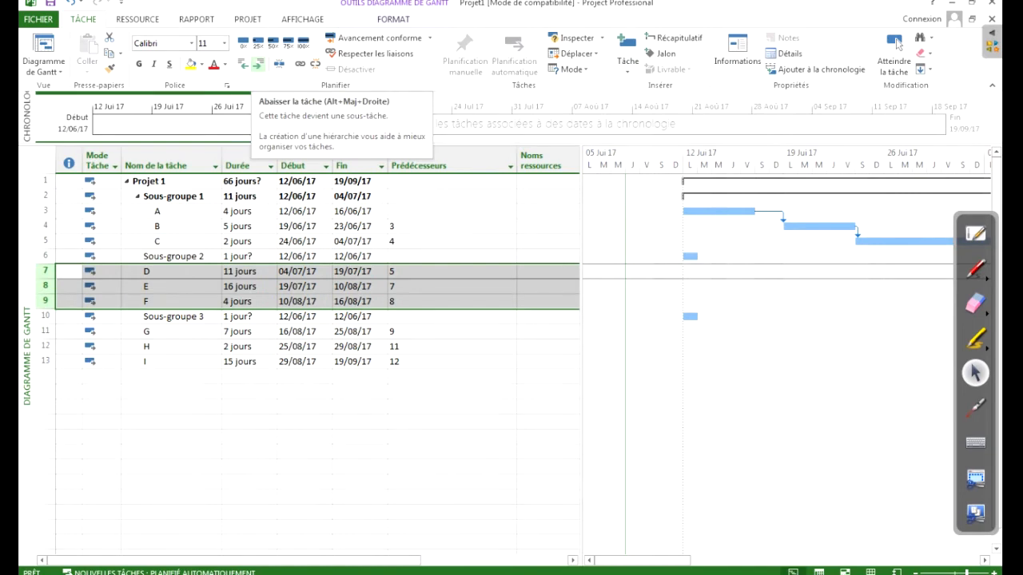
left_click(257, 64)
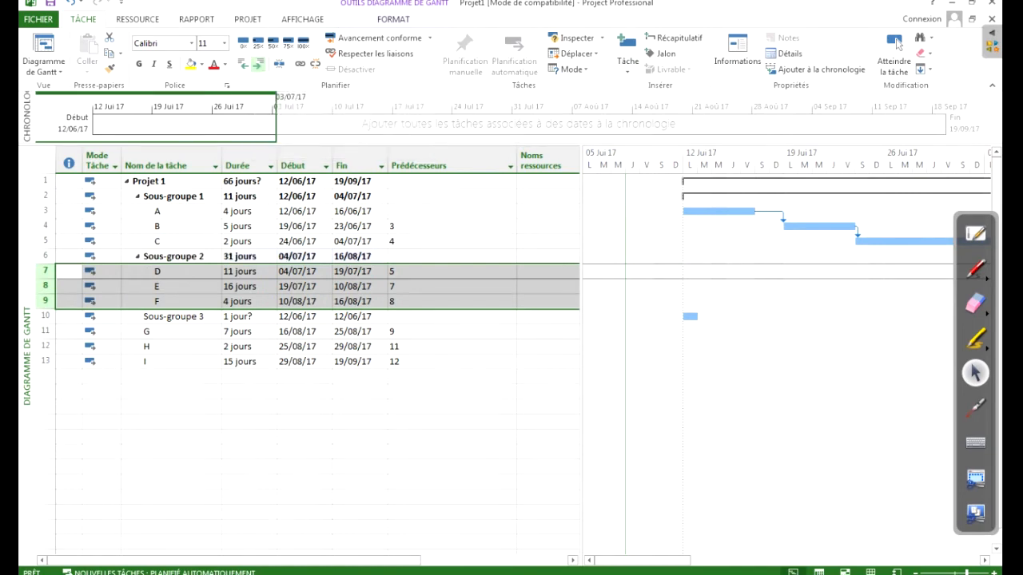
left_click_drag(46, 331, 45, 362)
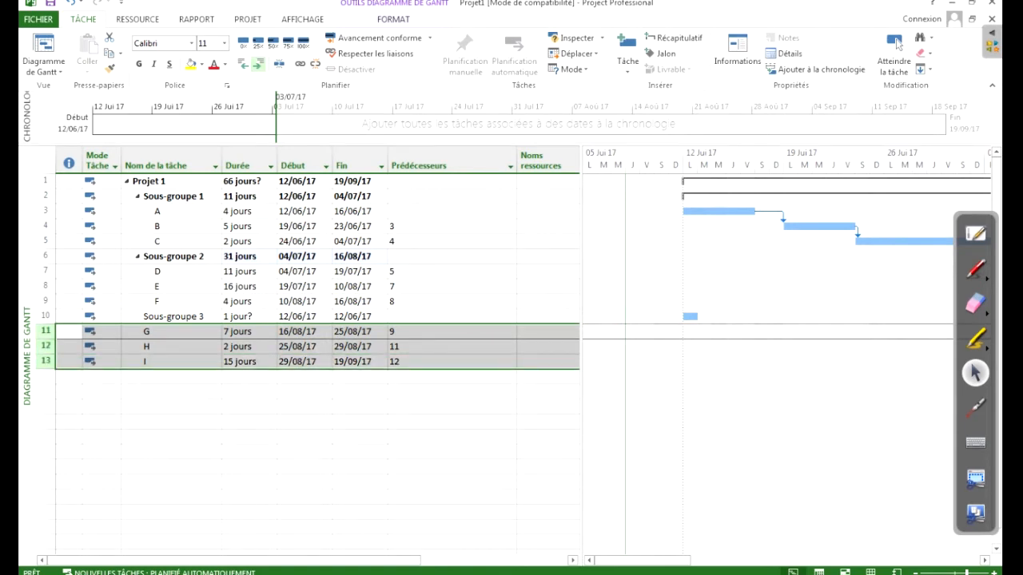
key("alt+shift+Right")
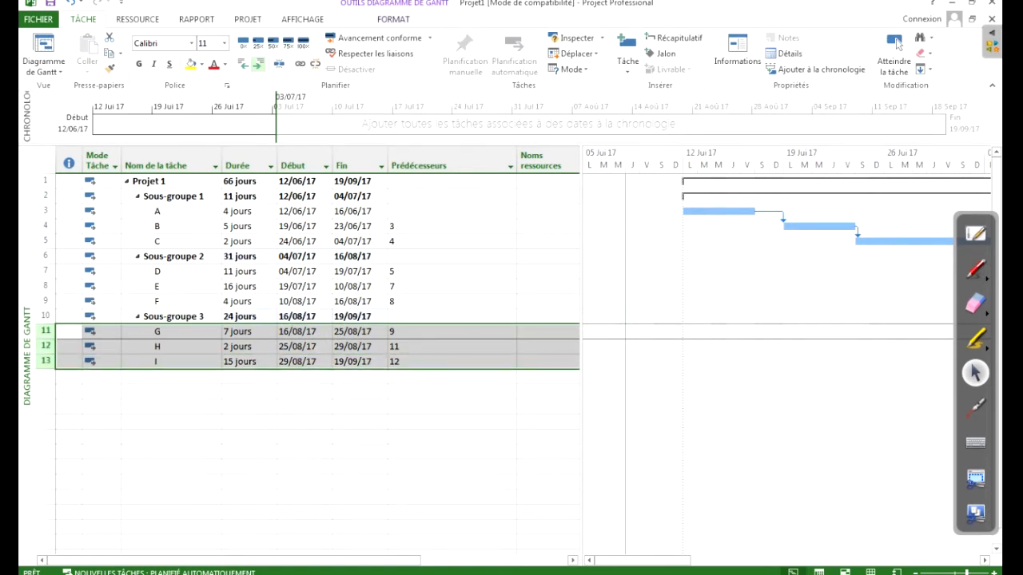
Review the durations of Projet 1 and of the summary tasks Sous-groupe 1, Sous-groupe 2 and Sous-groupe 3
left_click(247, 182)
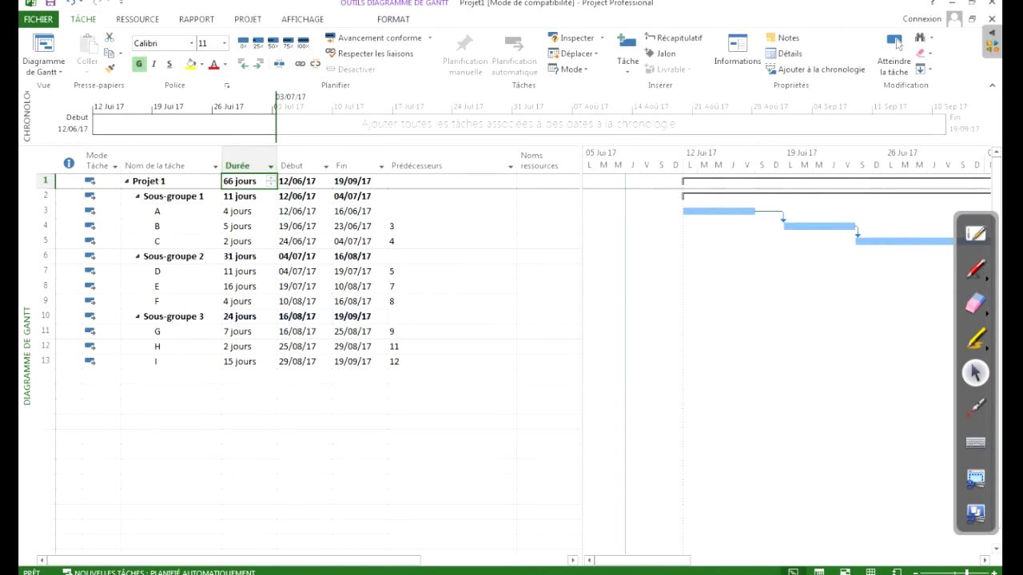
key("Down")
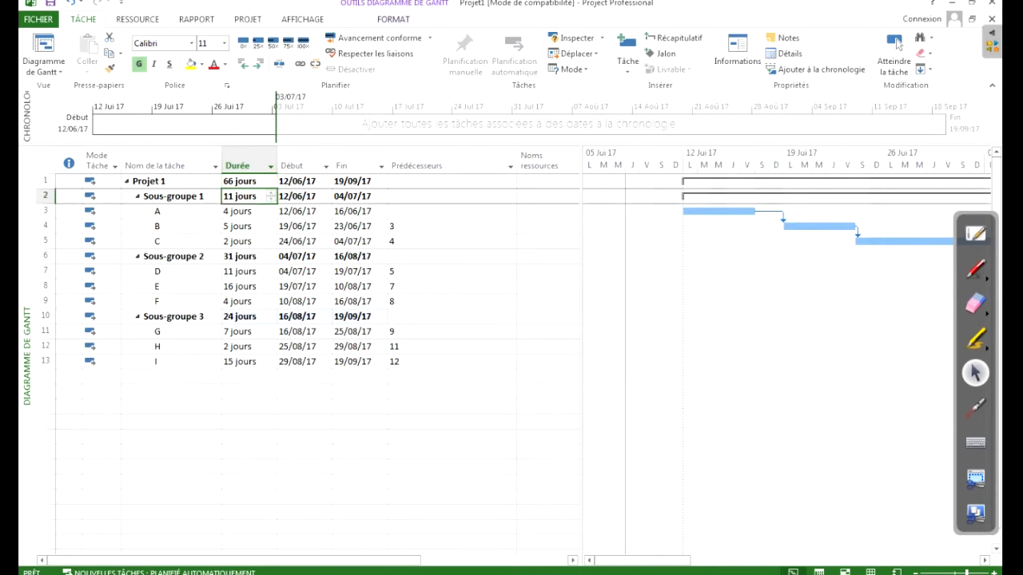
key("Down")
key("Down")
key("Down")
key("Down")
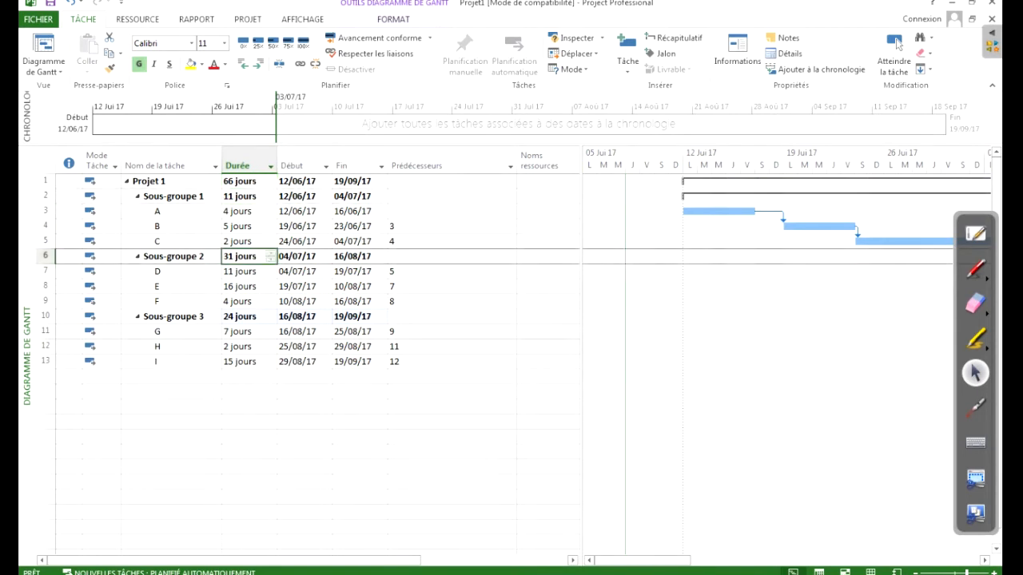
key("Down")
key("Down")
key("Down")
key("Down")
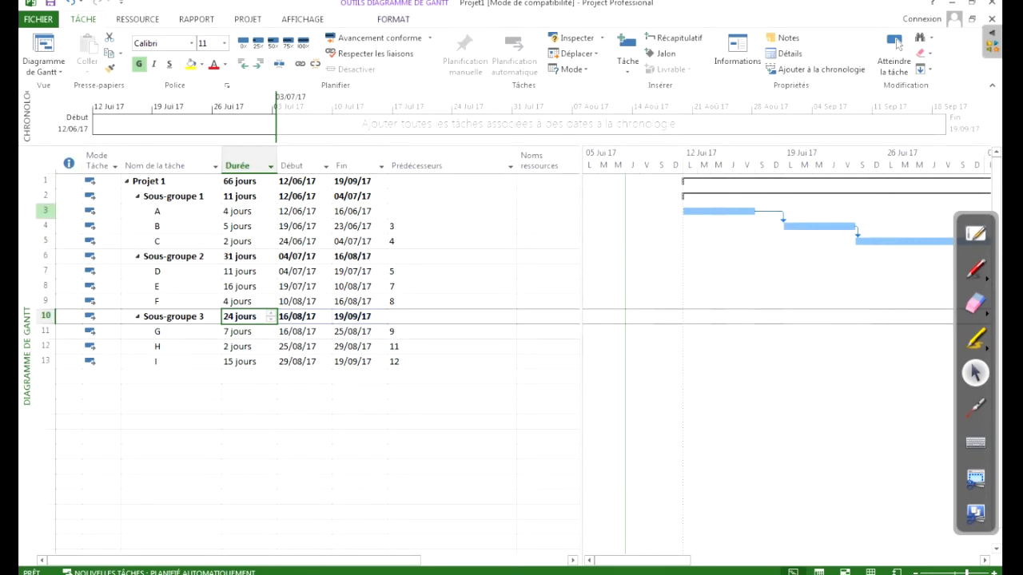
Insert a new task named Jalon 1 between task C and Sous-groupe 2
left_click_drag(46, 196, 46, 240)
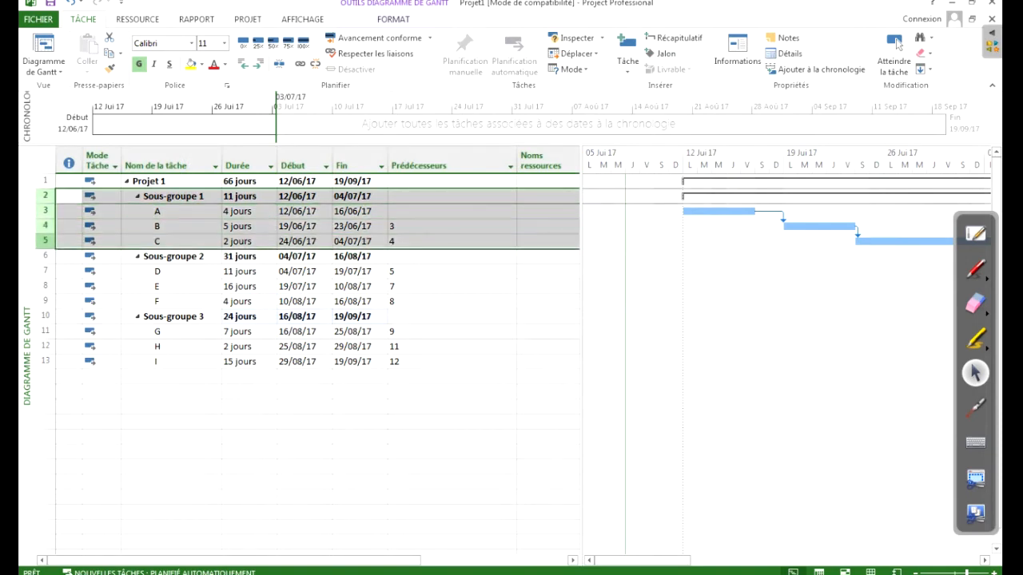
left_click(45, 256)
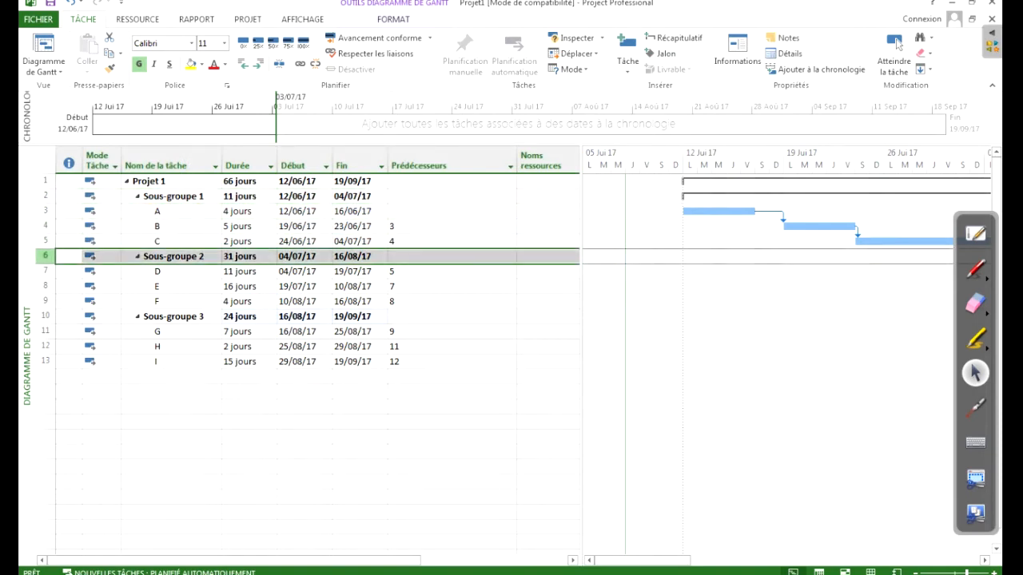
right_click(46, 254)
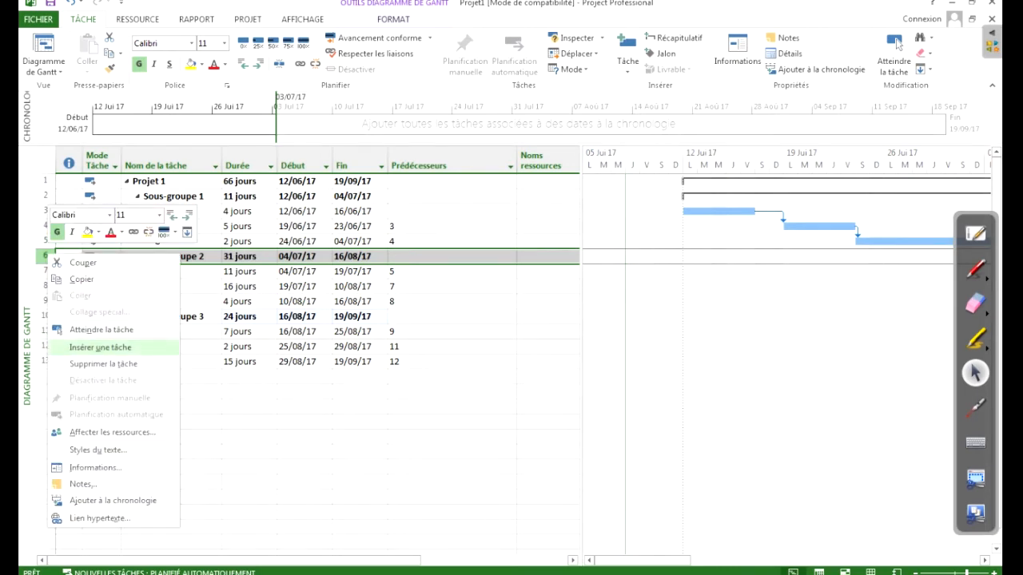
left_click(100, 347)
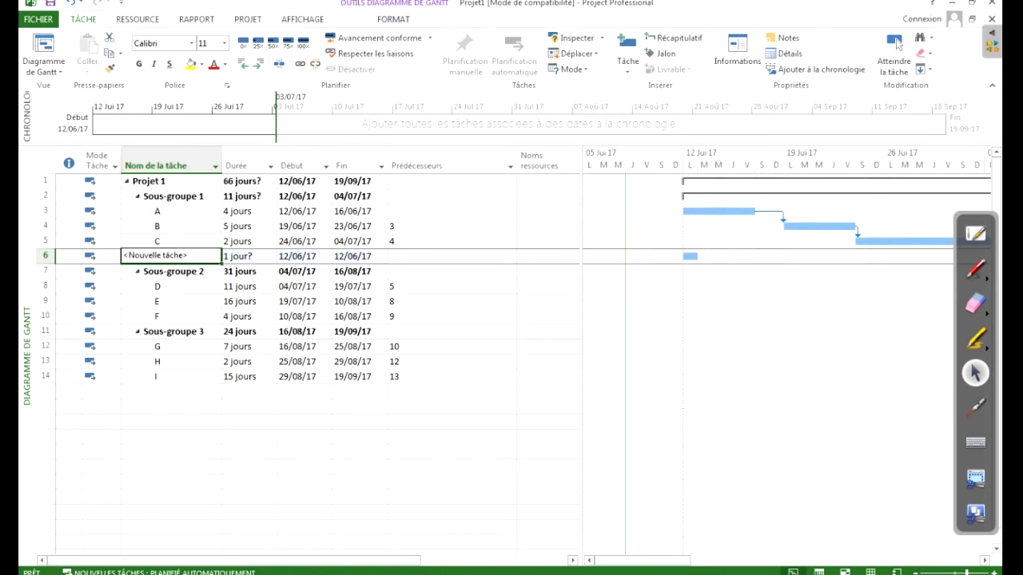
type("J")
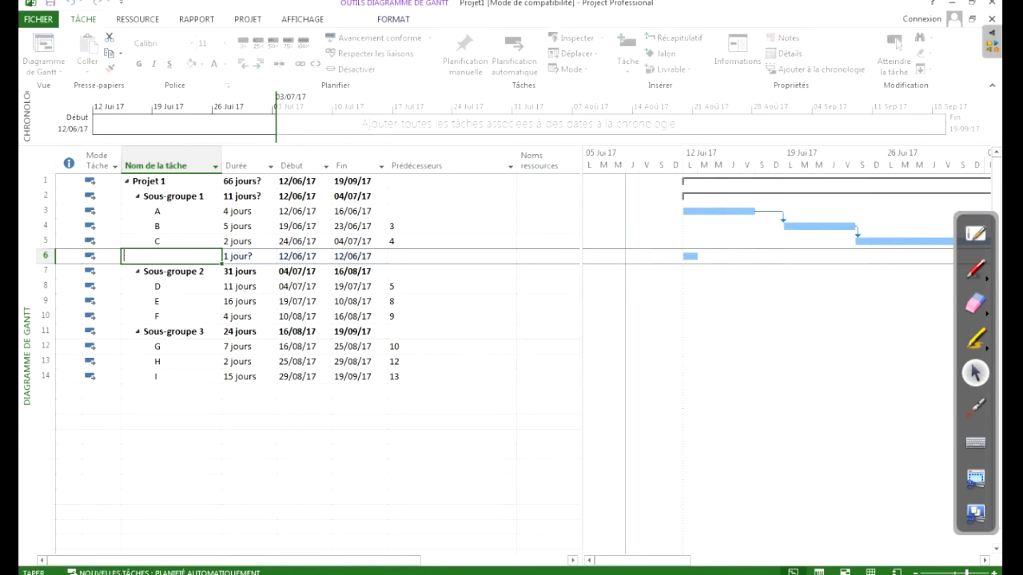
type("alon 1")
key("Return")
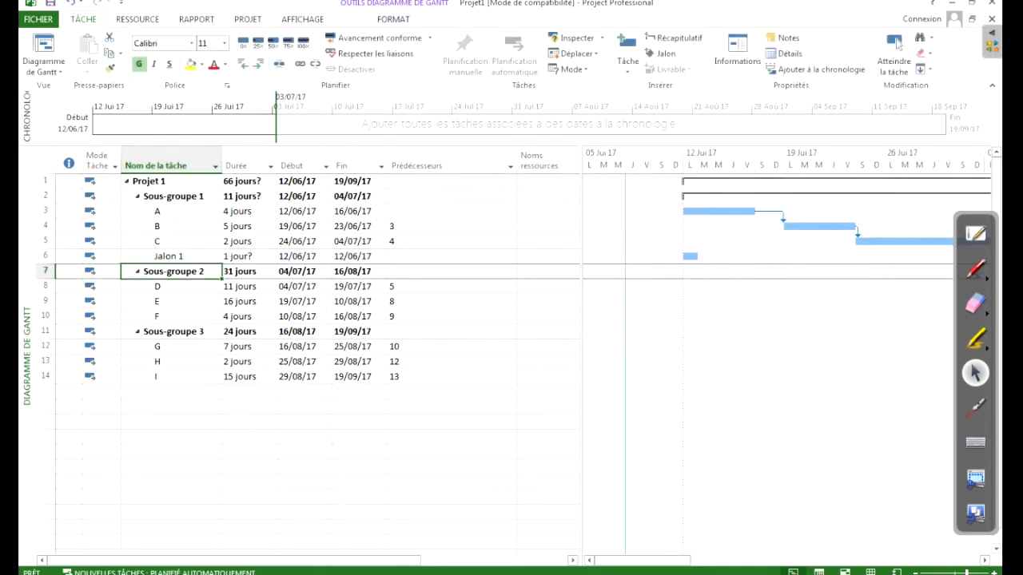
Insert a new task named Jalon 2 between task F and Sous-groupe 3
right_click(51, 334)
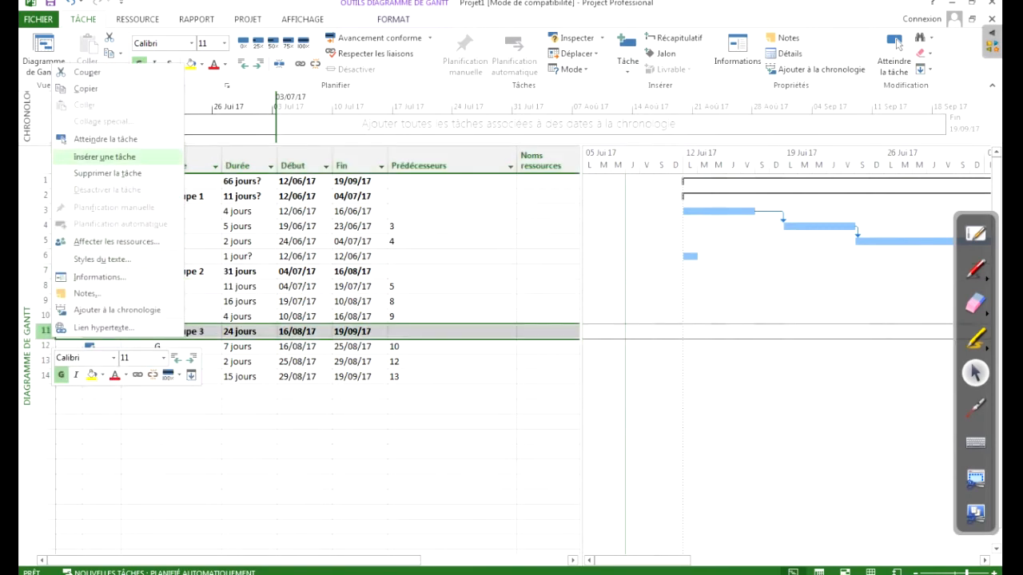
key("Down")
key("Up")
key("Return")
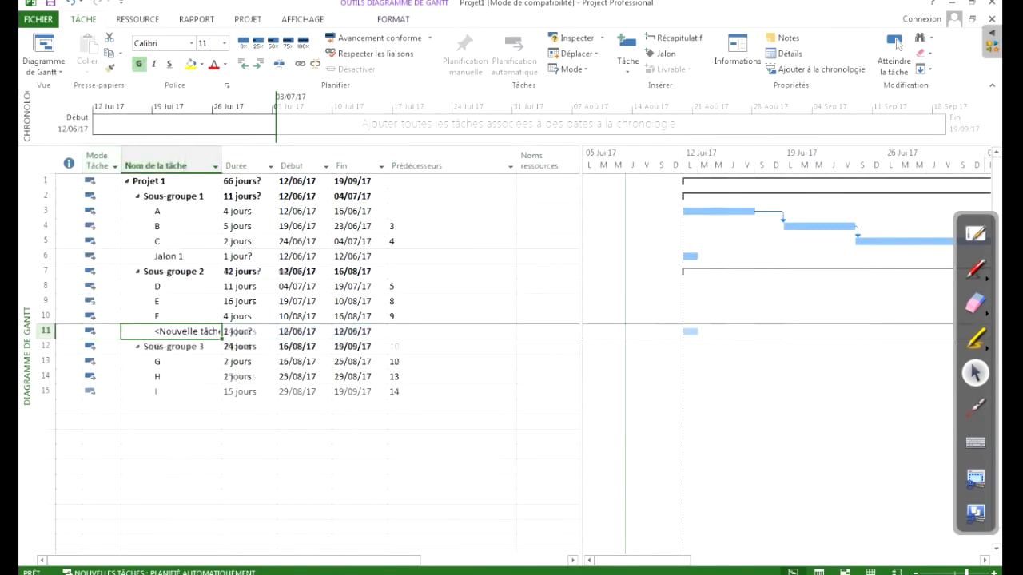
type("Jalon 1")
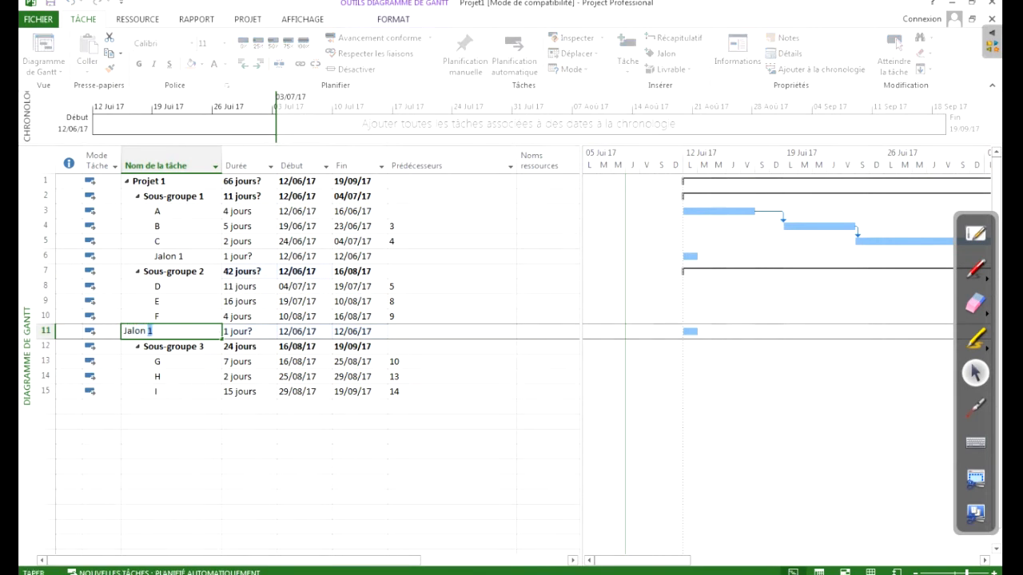
type("2")
key("Return")
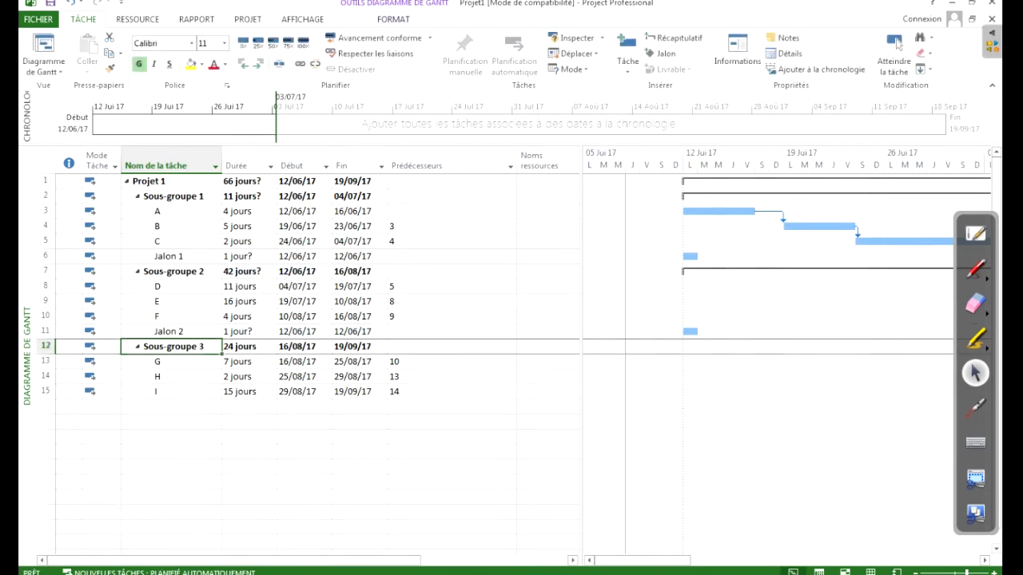
Add a task named Jalon 3 in the first empty row below task I
key("Down")
key("Down")
key("Down")
key("Down")
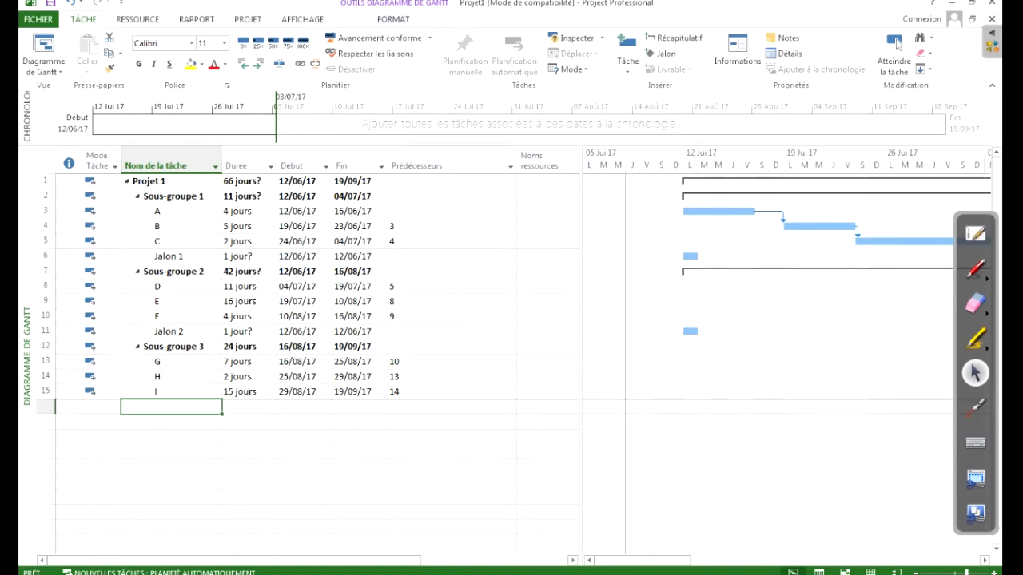
type("Jalon ")
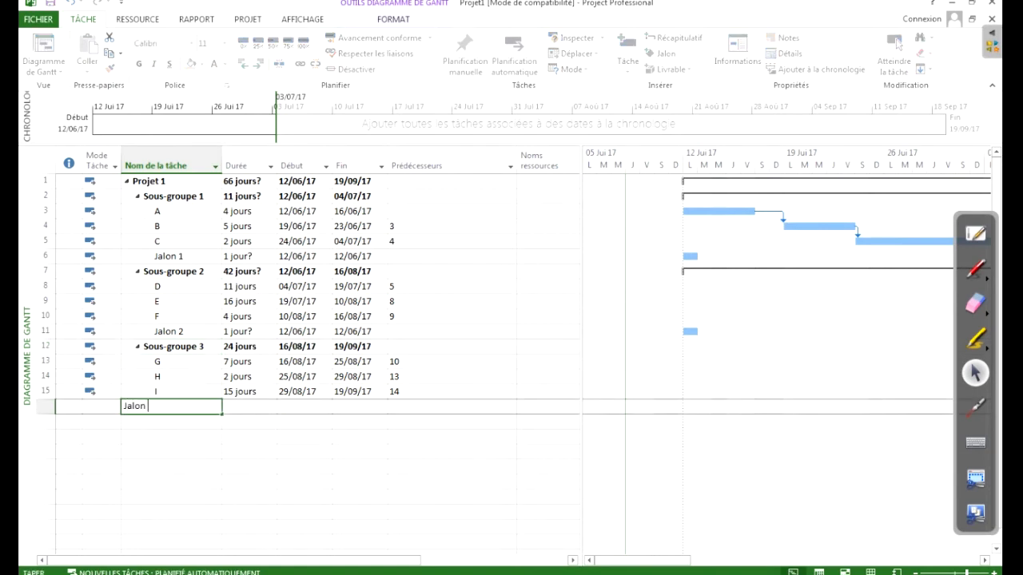
type("3")
key("Return")
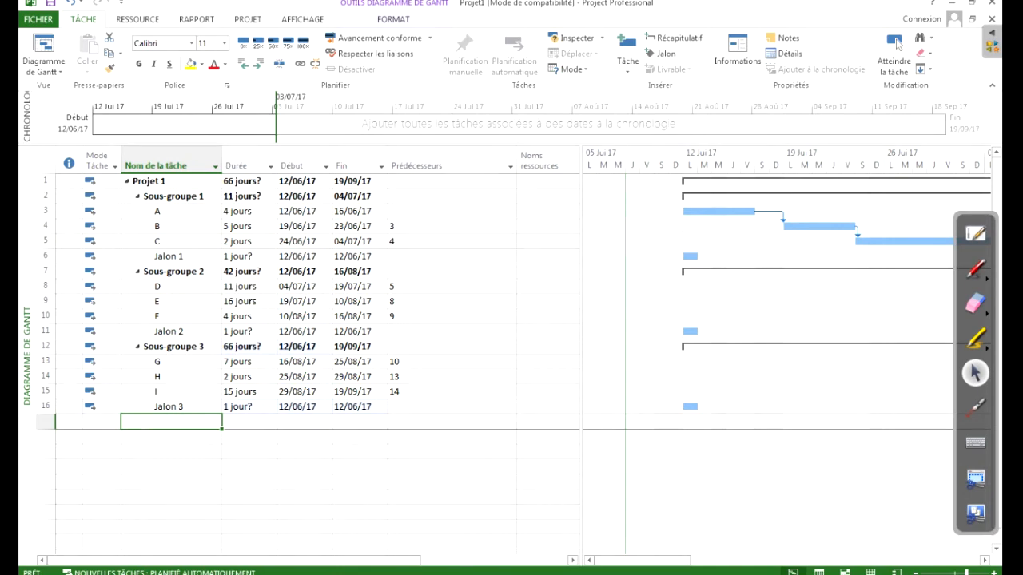
Set the duration of Jalon 1 to 0 so that it becomes a milestone
left_click(170, 257)
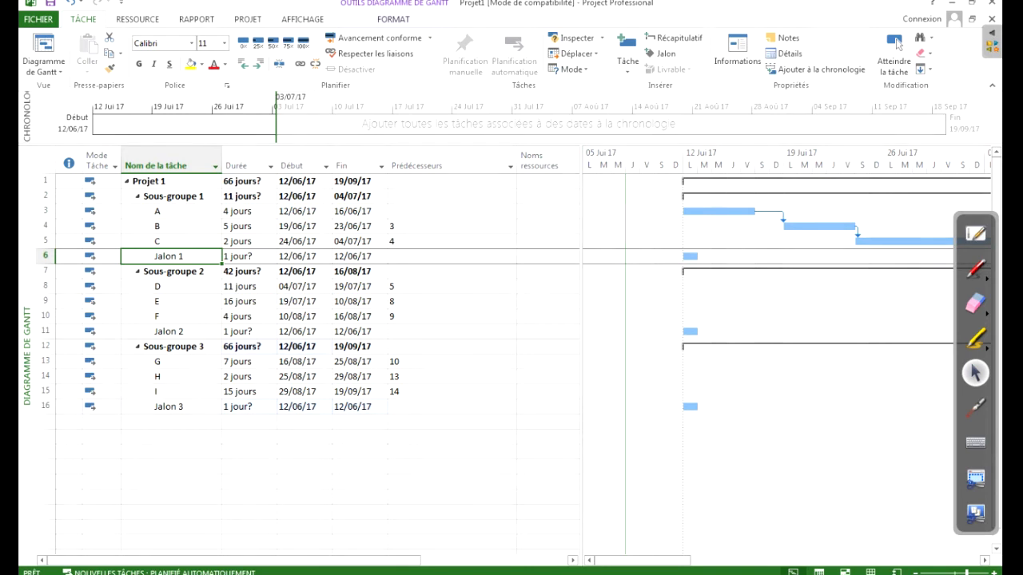
key("Tab")
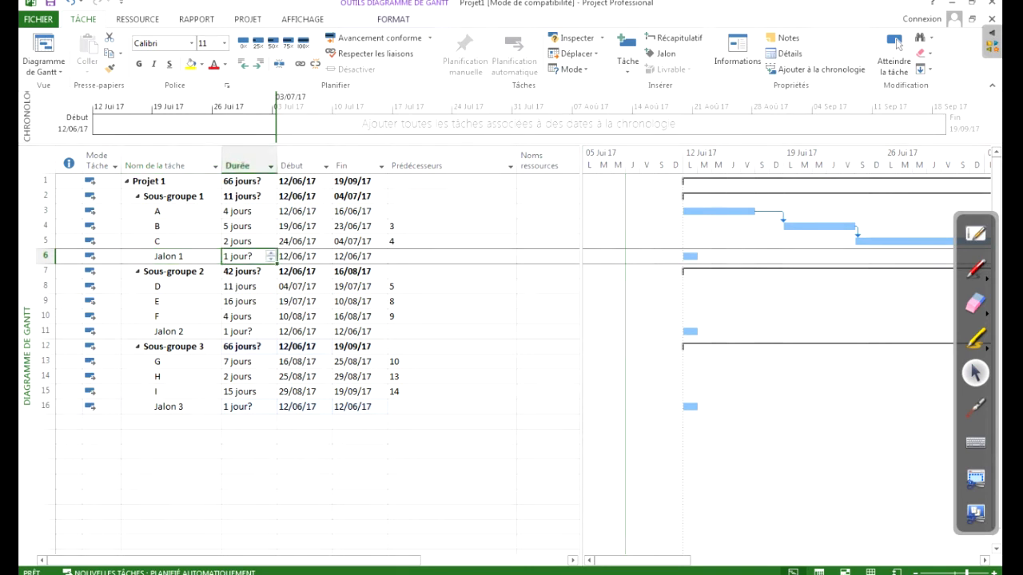
type("0")
key("Return")
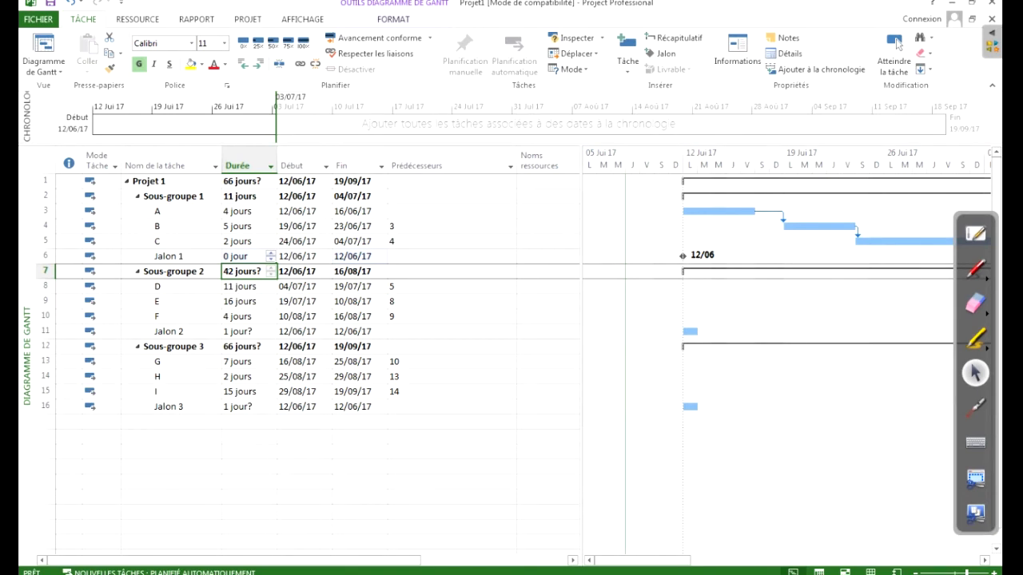
Make Jalon 2 at the end of Sous-groupe 2 a milestone with a duration of 0
key("Down")
key("Down")
key("Down")
key("Down")
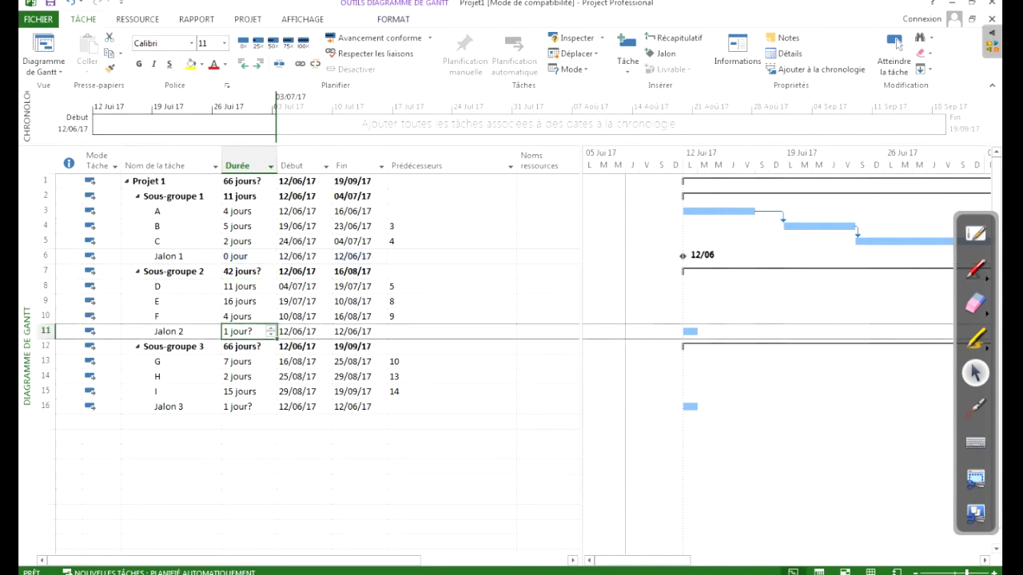
type("0")
key("Return")
Turn Jalon 3 at the end of Sous-groupe 3 into a milestone by giving it a duration of 0
key("Down")
key("Down")
key("Down")
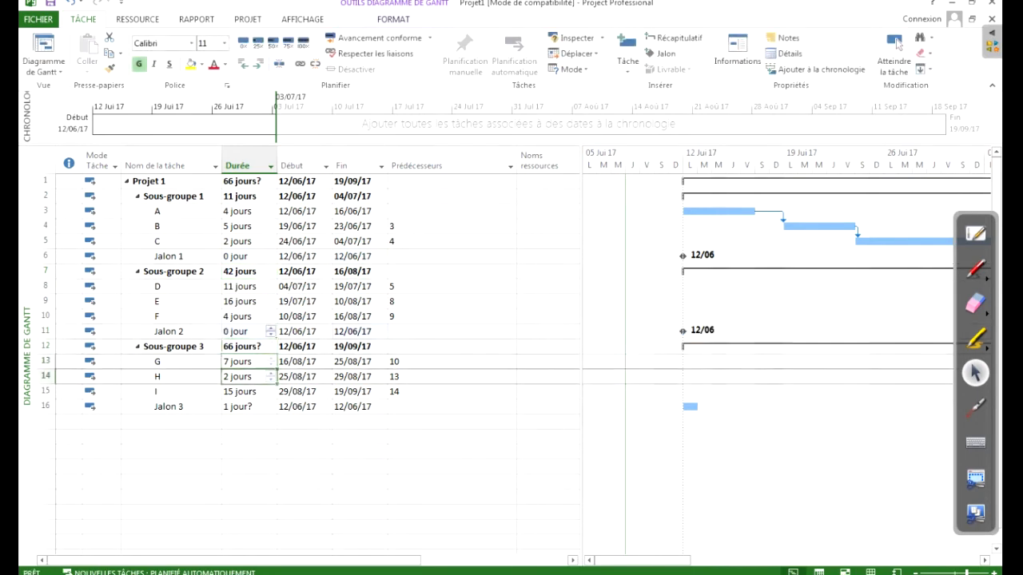
key("Down")
type("0")
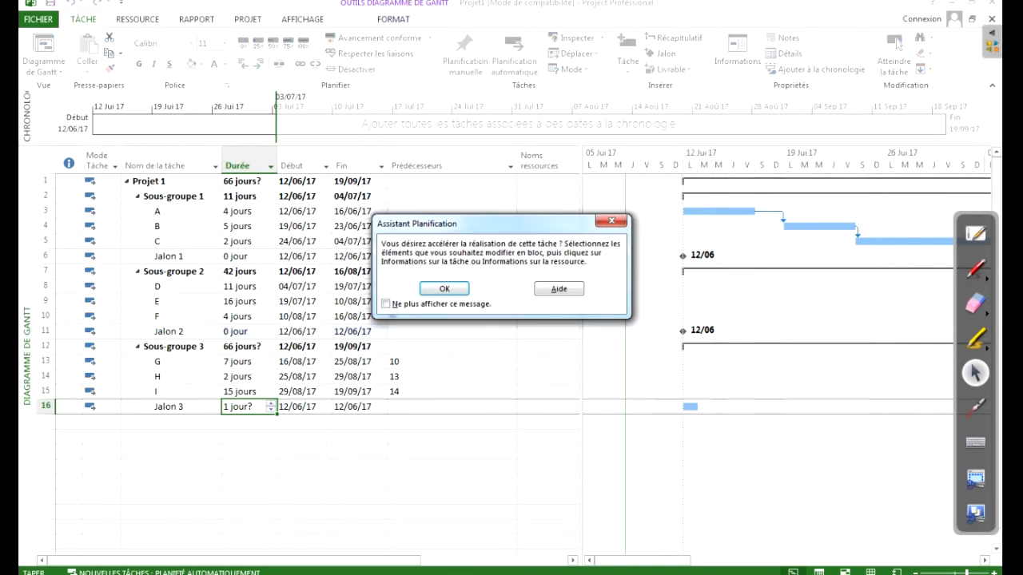
key("Return")
type("0")
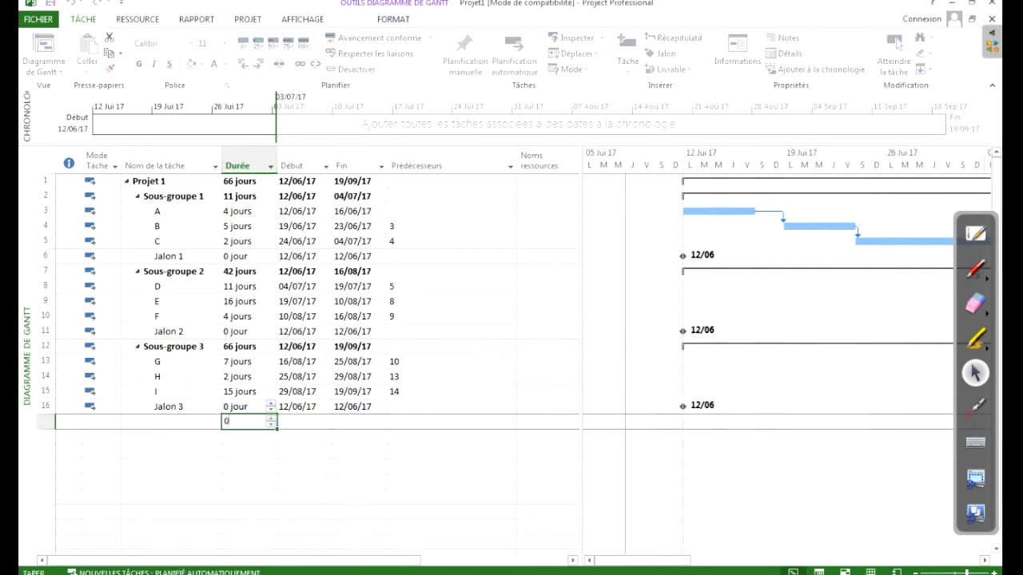
key("Return")
key("Up")
key("BackSpace")
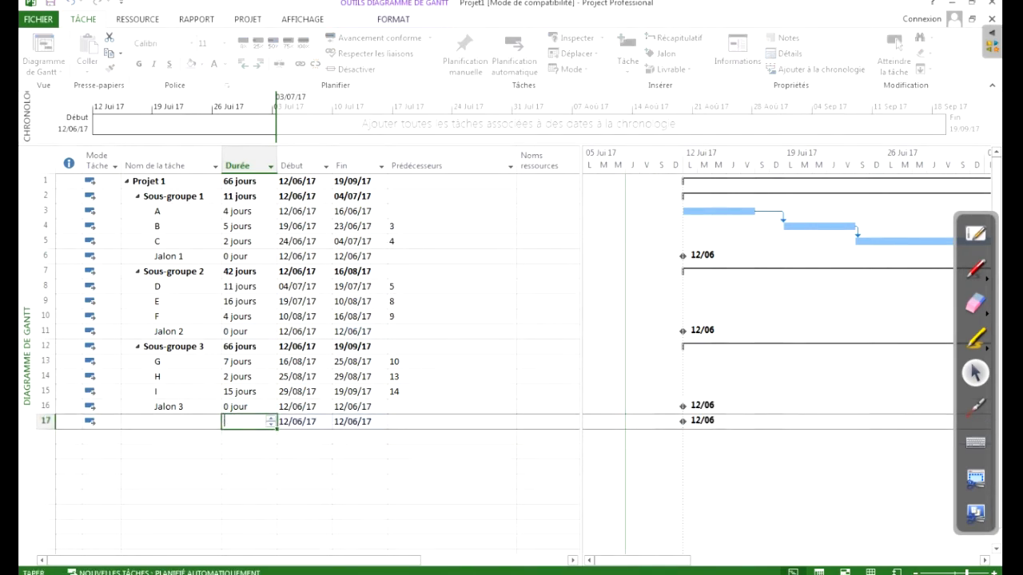
left_click(304, 452)
right_click(48, 422)
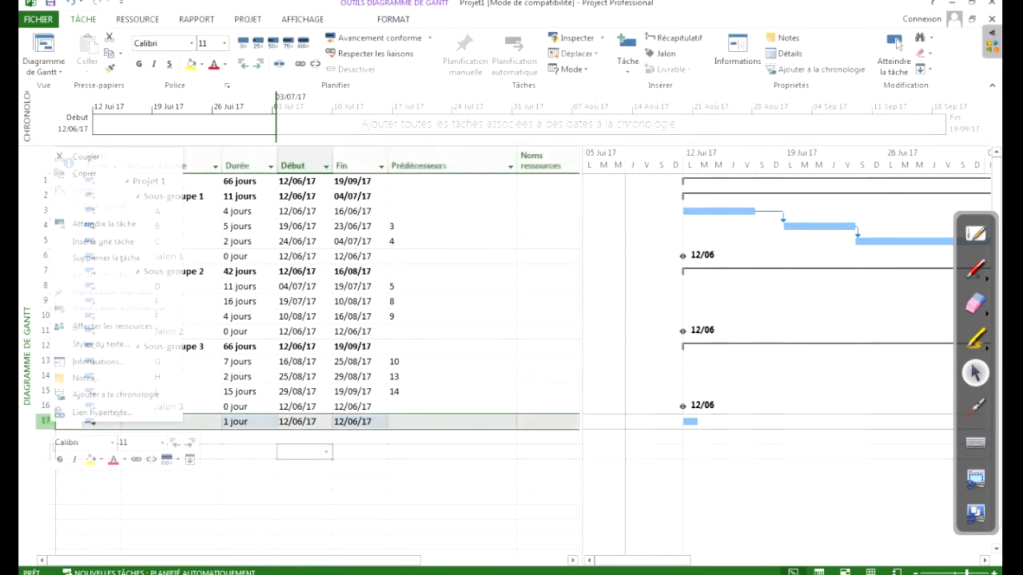
left_click(107, 258)
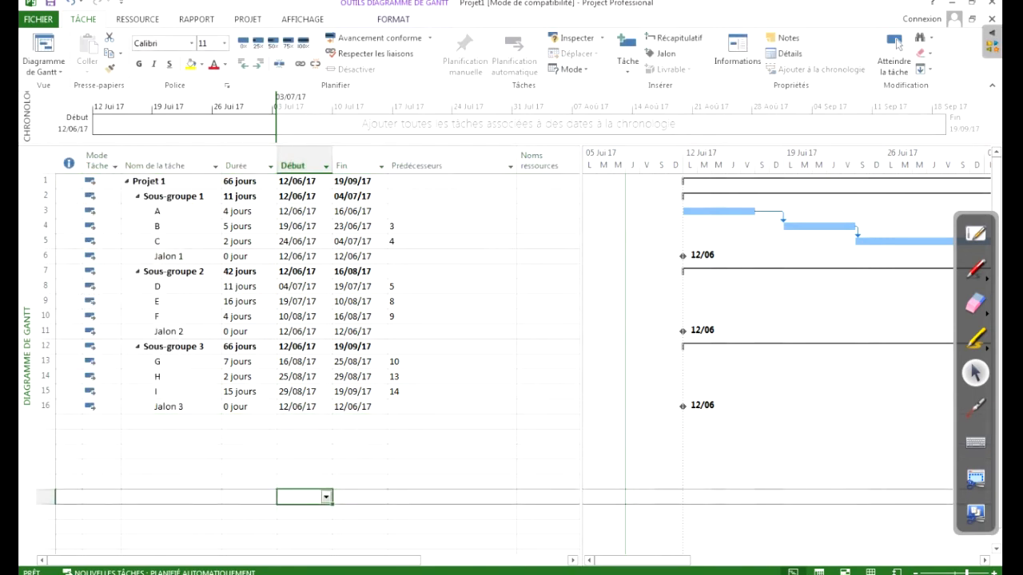
Link Jalon 1 to task C by entering 5 as its predecessor
left_click(169, 257)
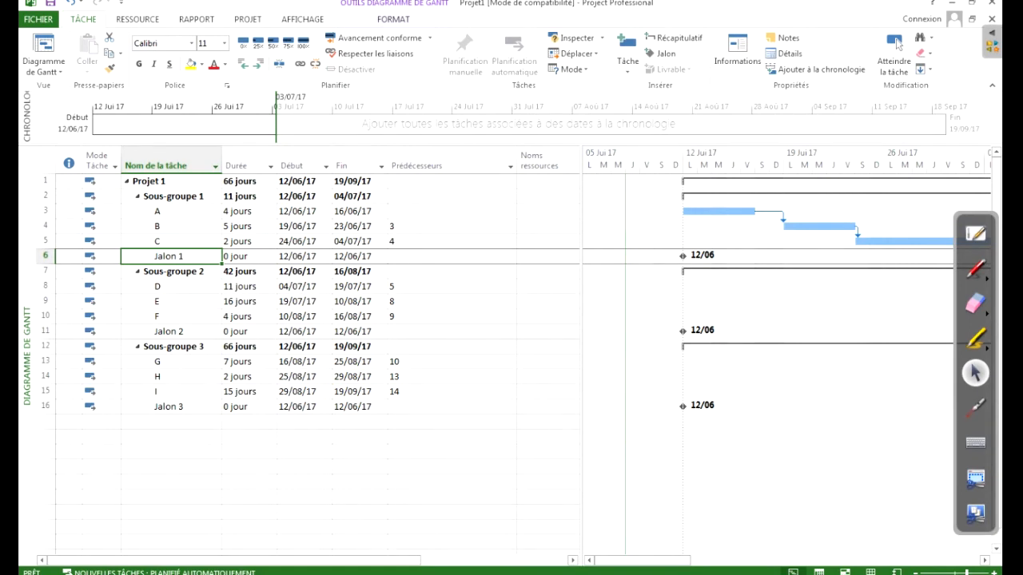
left_click(171, 241)
left_click(171, 257)
left_click_drag(448, 257, 299, 257)
left_click_drag(227, 561, 80, 561)
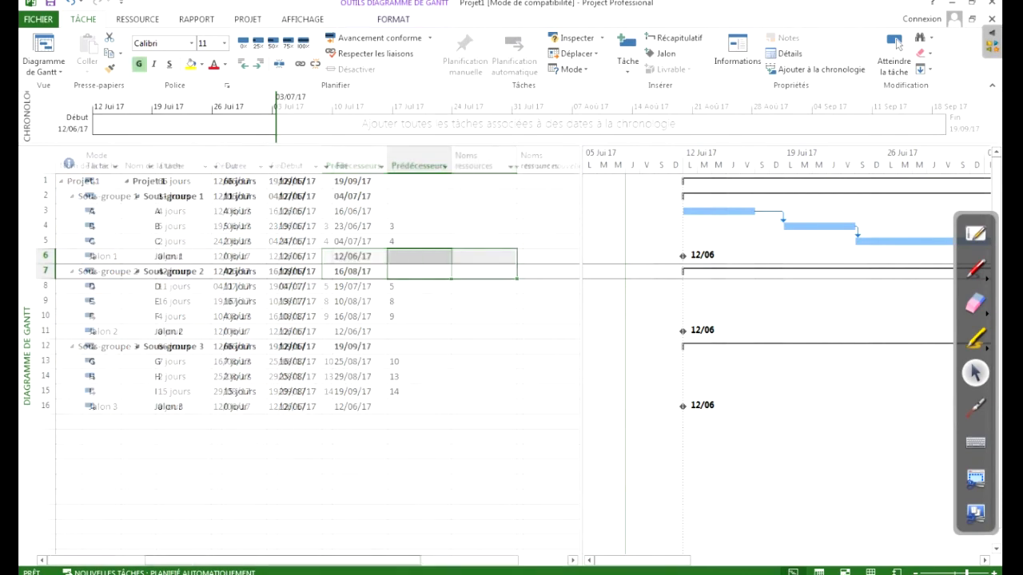
key("Up")
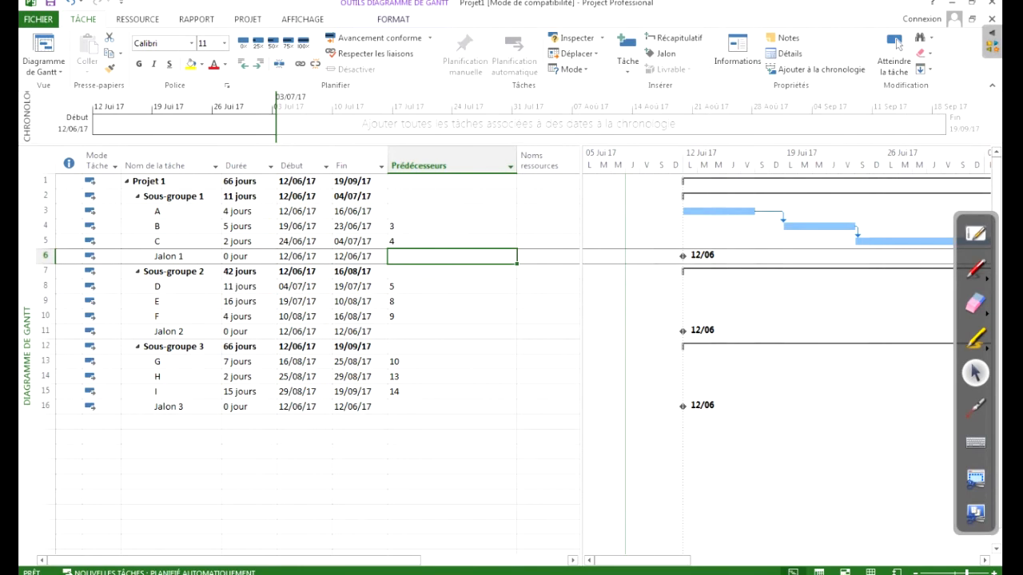
type("5")
key("Return")
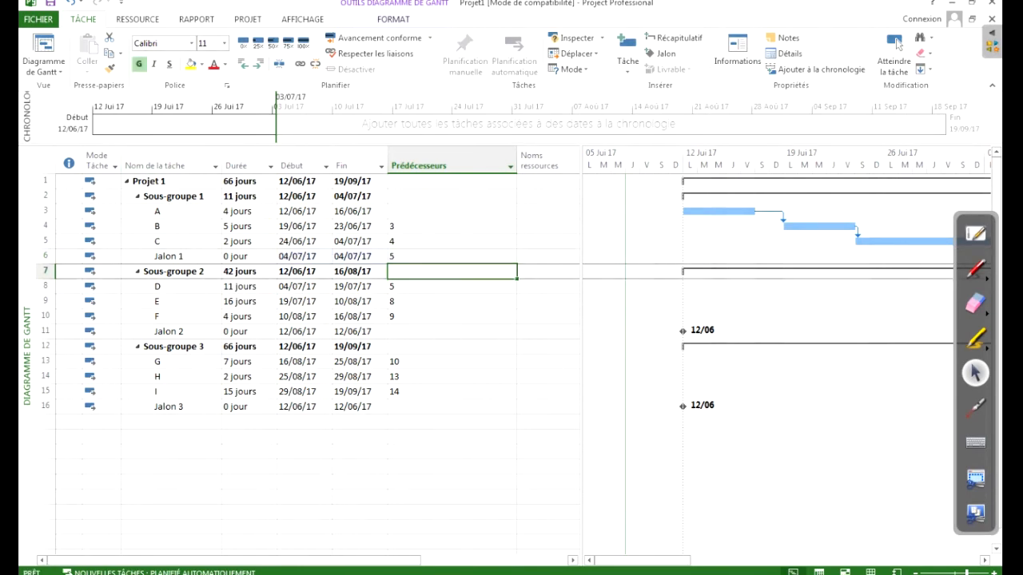
Examine the Gantt bars of Sous-groupe 1 and Sous-groupe 2 and the position of the Jalon 1 milestone
left_click(896, 41)
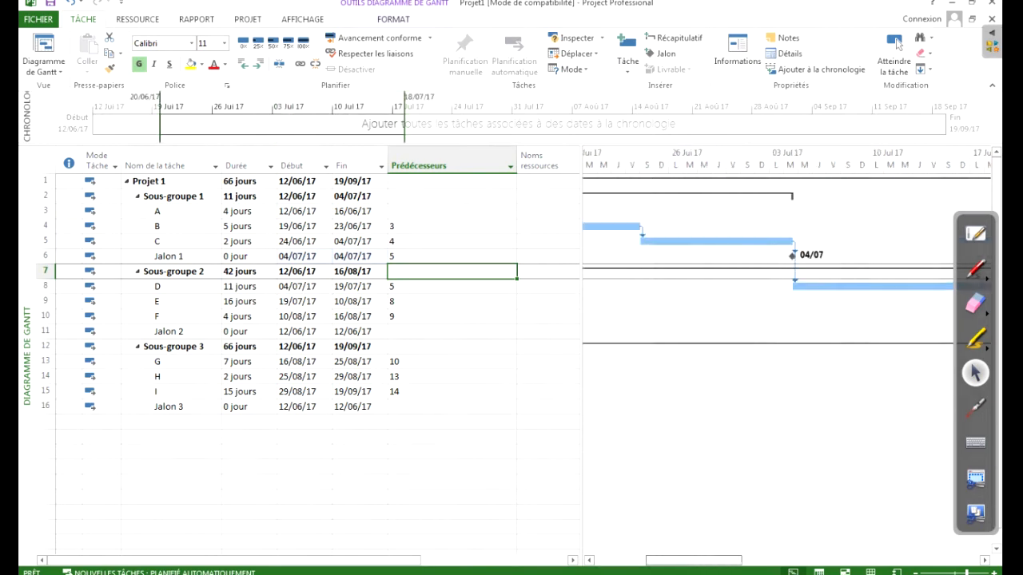
left_click(897, 43)
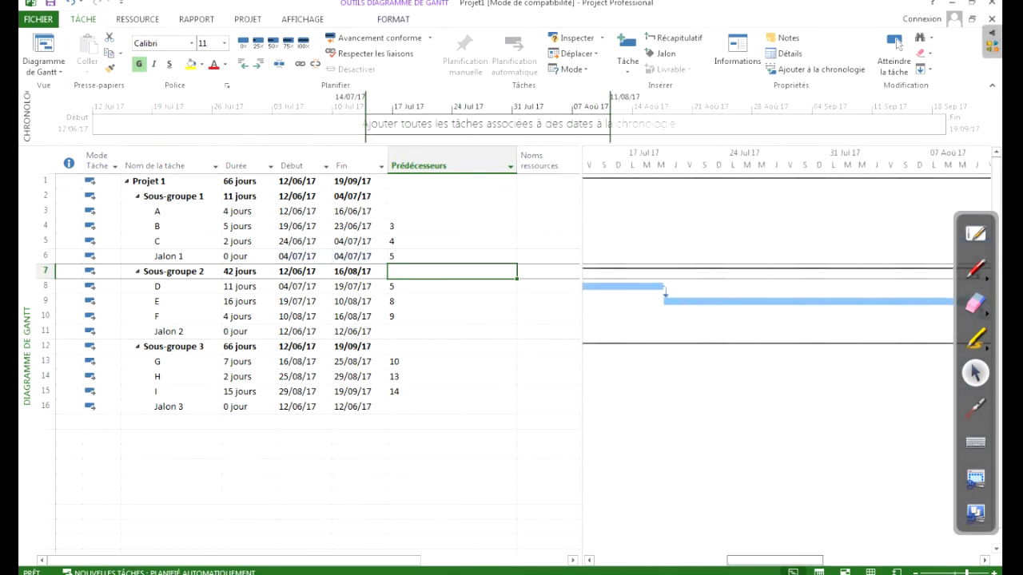
left_click(975, 408)
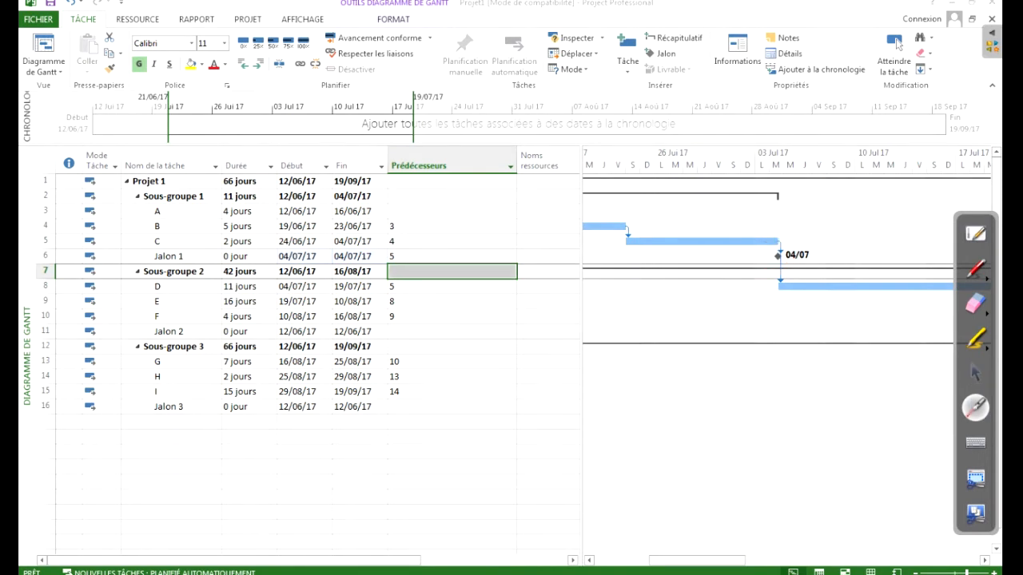
left_click(975, 373)
left_click(895, 44)
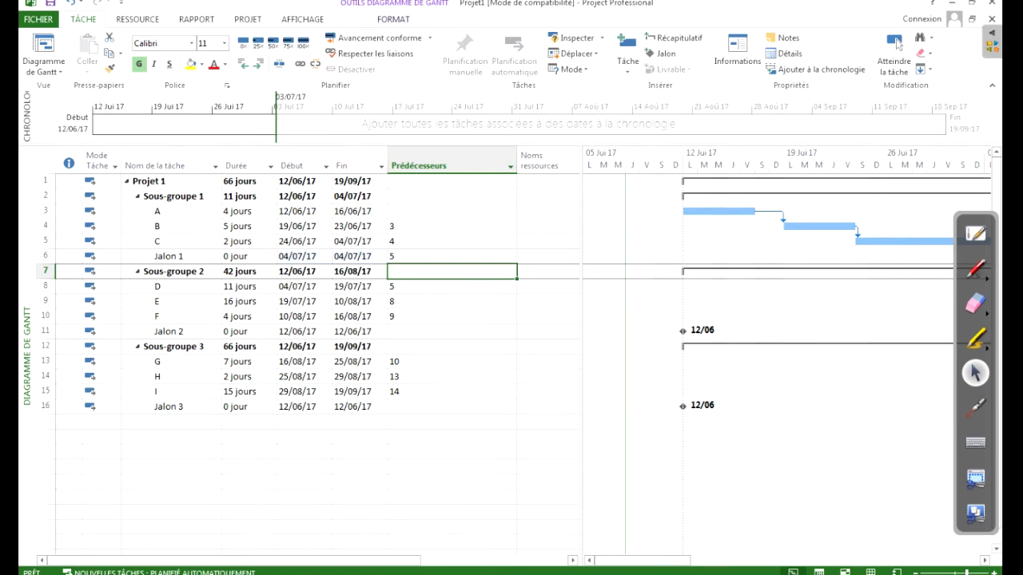
Try to link Jalon 1 to the summary task Sous-groupe 1 with predecessor 2, and put predecessor 5 back
left_click(169, 257)
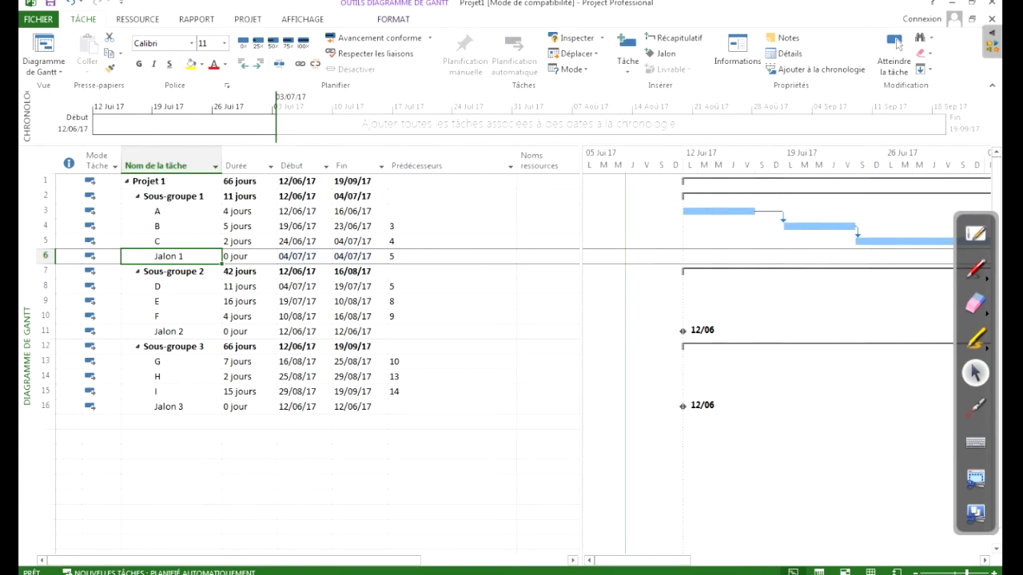
left_click(451, 257)
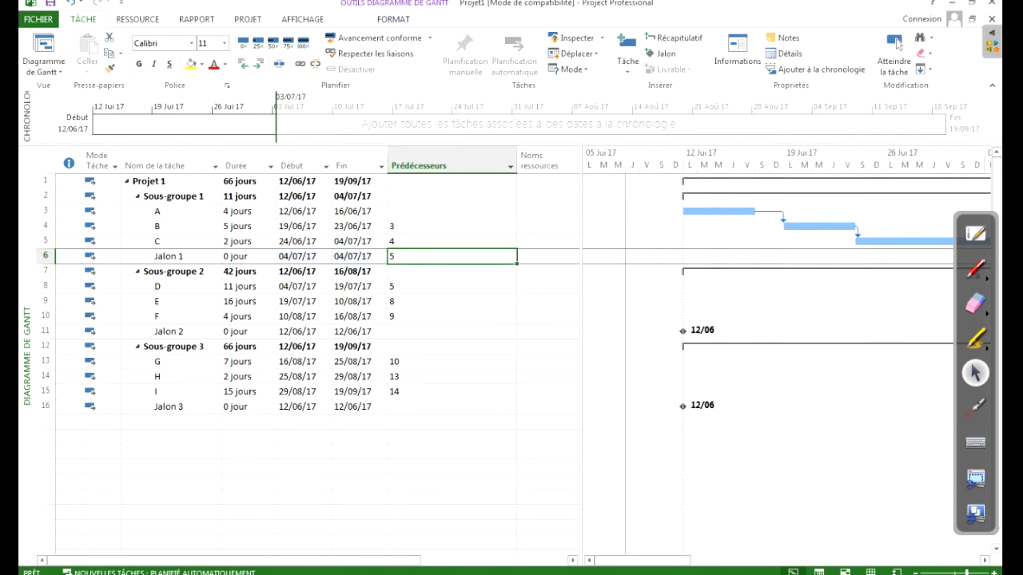
type("2")
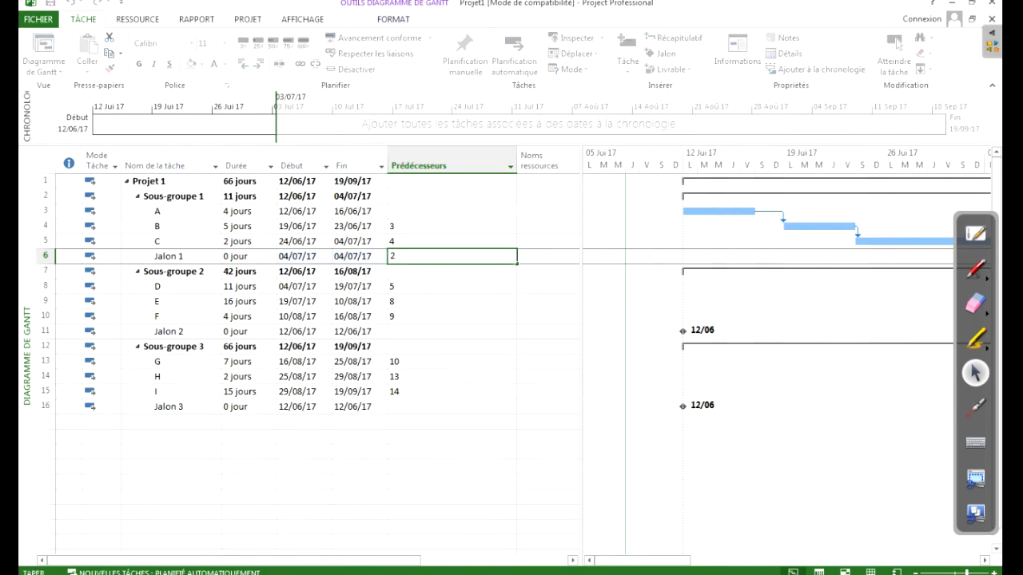
key("Return")
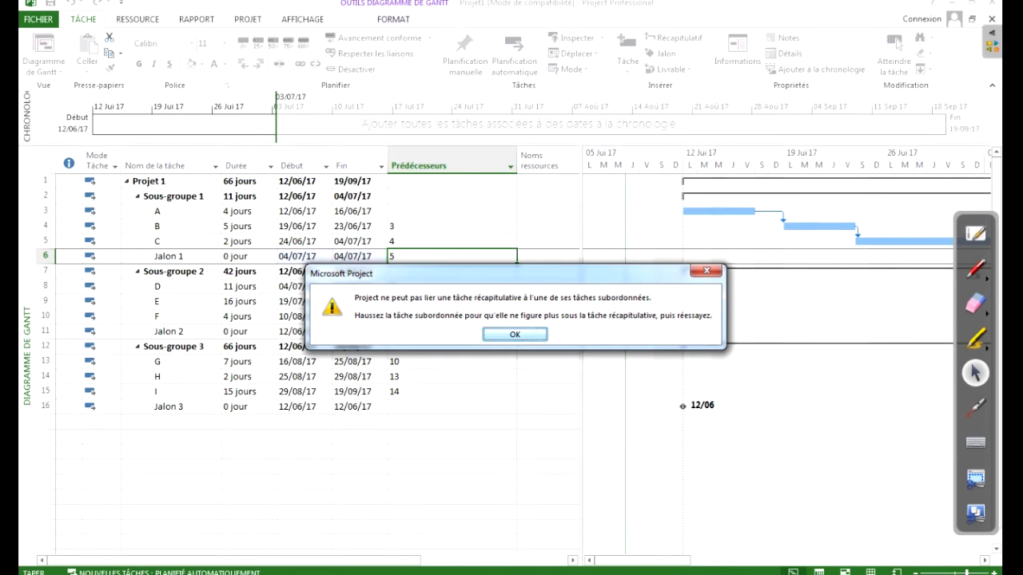
key("Return")
type("5")
key("Return")
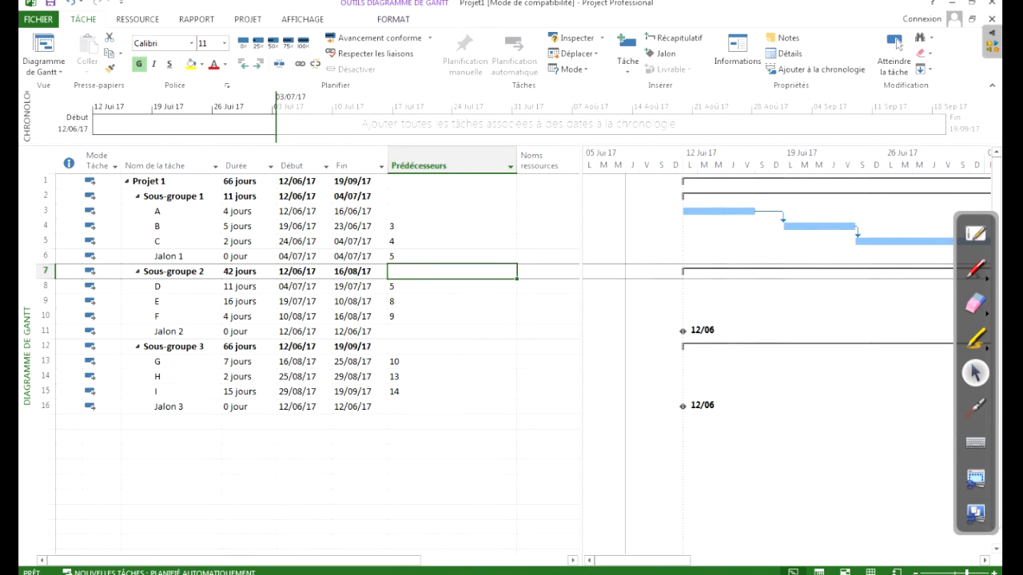
Outdent Jalon 1 to the level of Sous-groupe 1 and link it to that summary task with predecessor 2
left_click(170, 256)
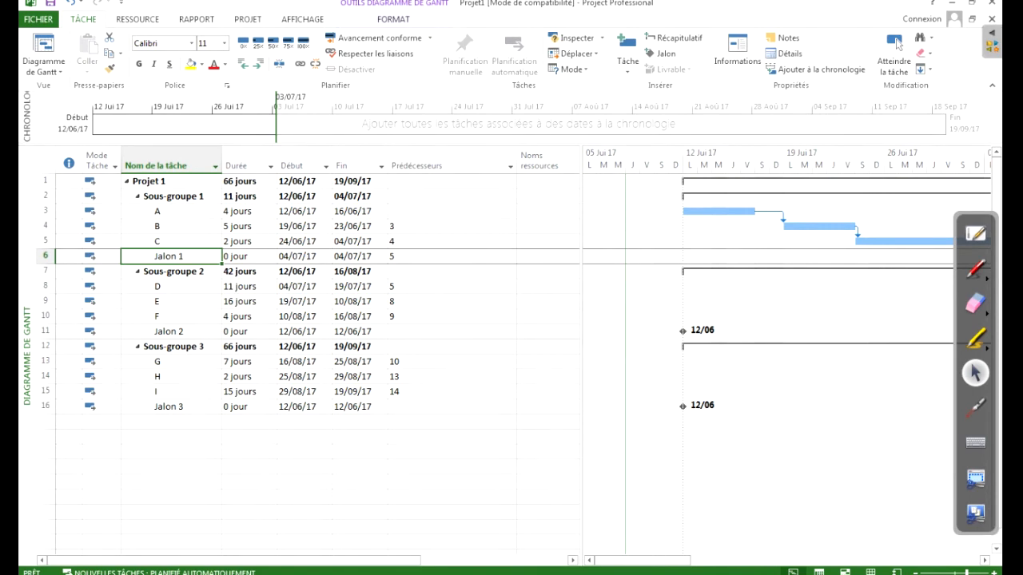
left_click(975, 408)
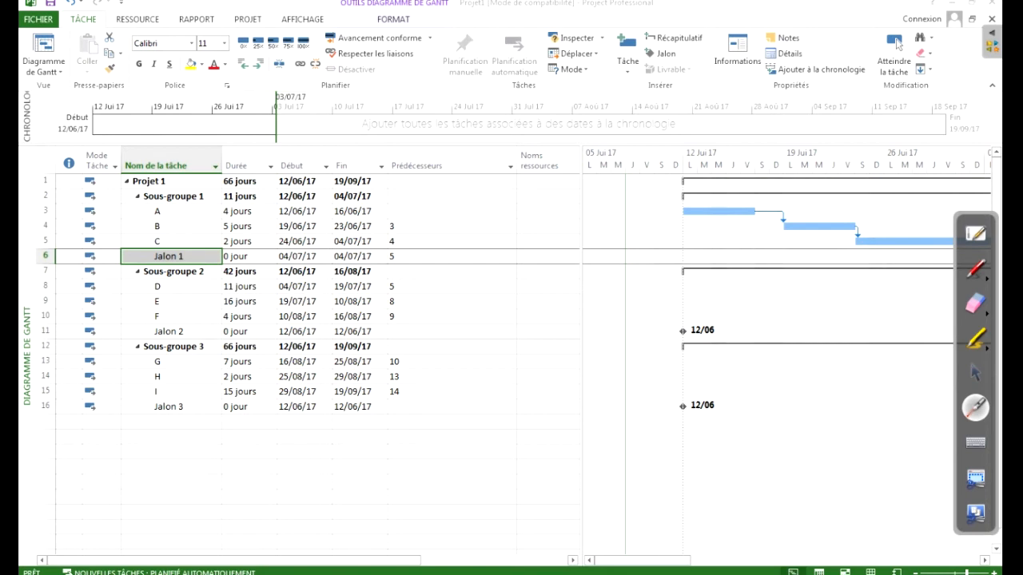
left_click(975, 373)
left_click(171, 257)
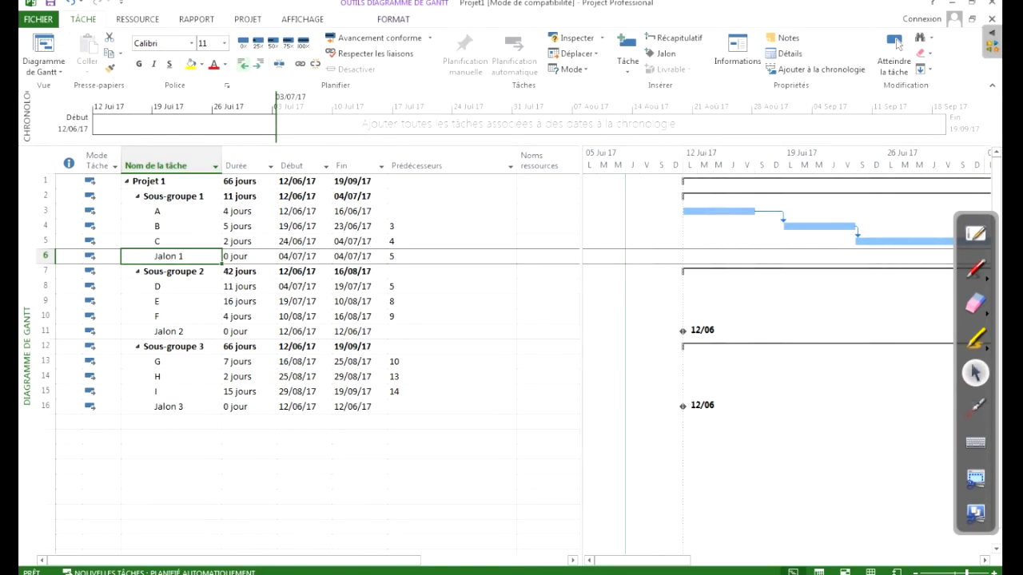
left_click(243, 64)
key("Right")
key("Right")
key("Right")
key("Right")
type("2")
key("Return")
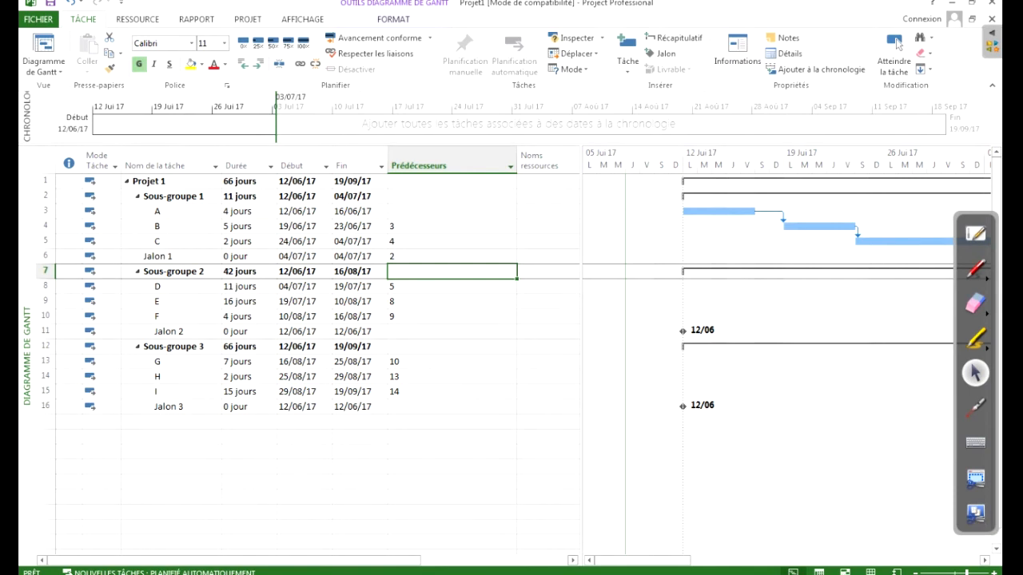
left_click(897, 43)
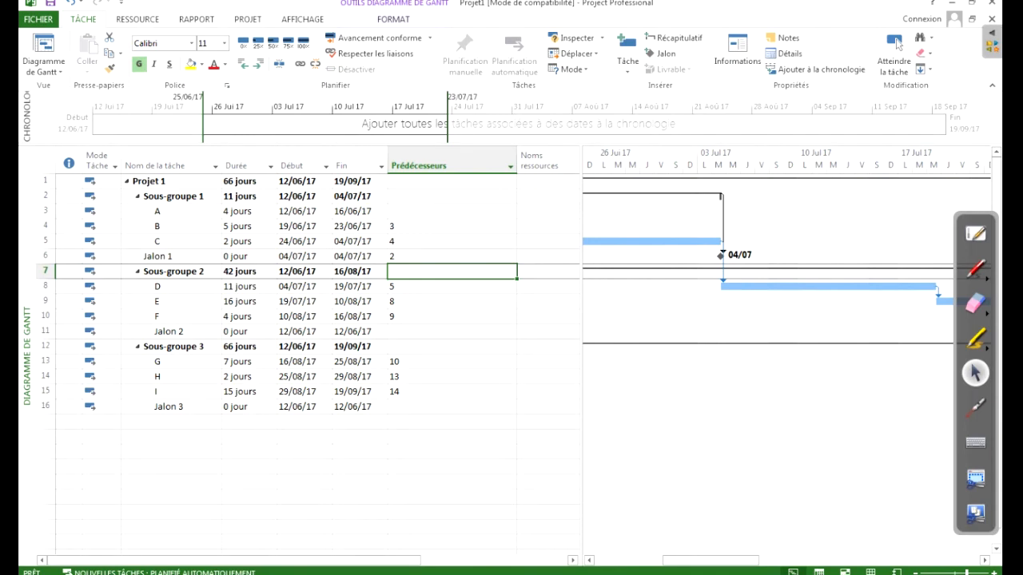
Outdent Jalon 2 to the level of Sous-groupe 2 and link it to that summary task with predecessor 7
left_click(173, 346)
left_click(169, 332)
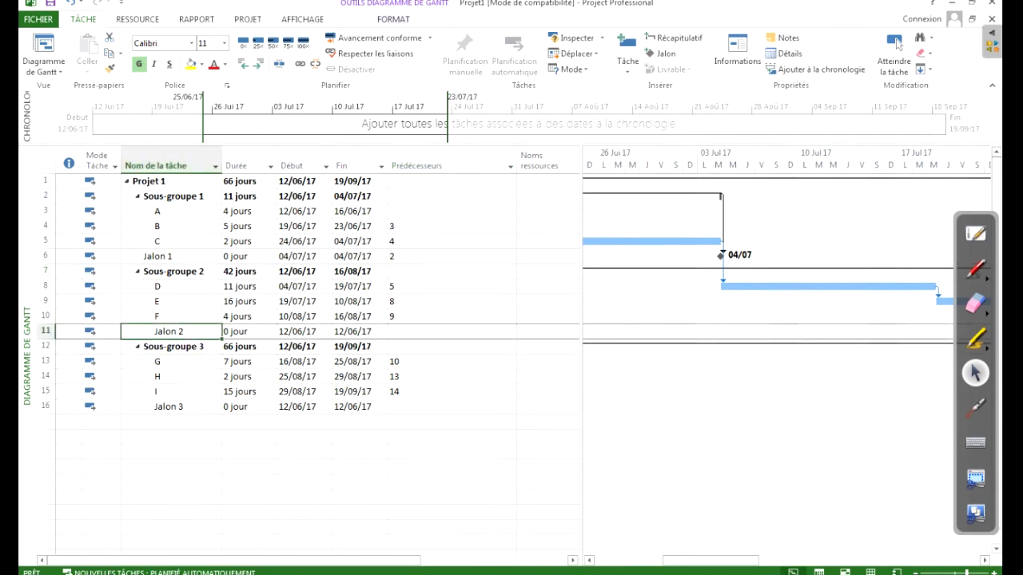
left_click_drag(169, 331, 249, 182)
left_click(170, 332)
left_click(243, 63)
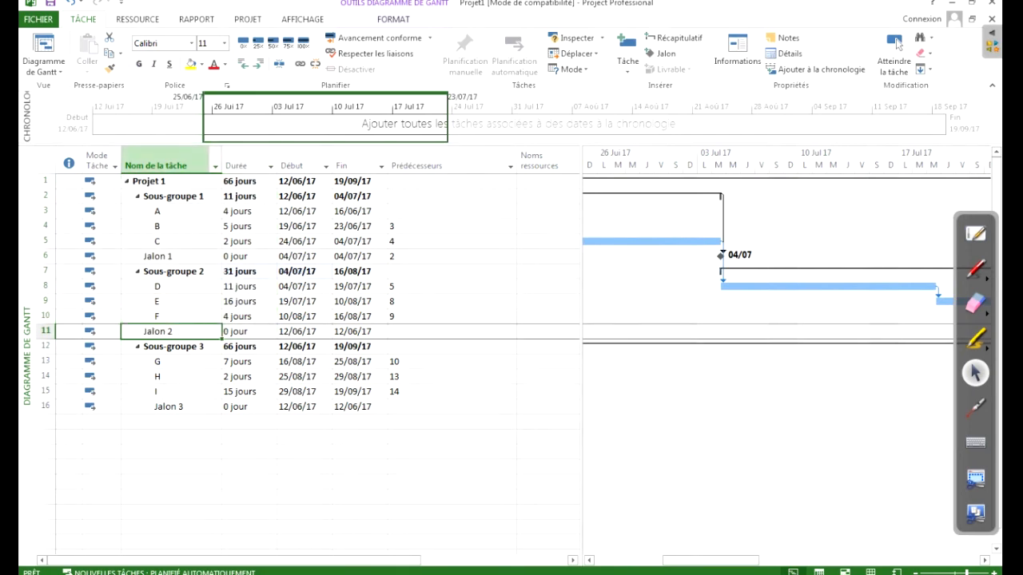
key("Tab")
key("Tab")
key("Tab")
key("Tab")
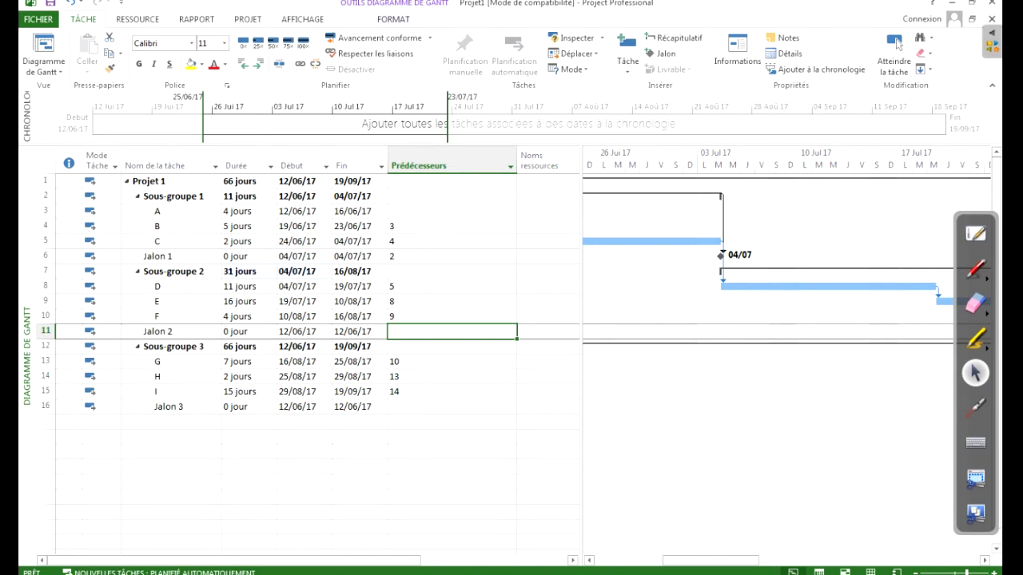
type("7")
key("Return")
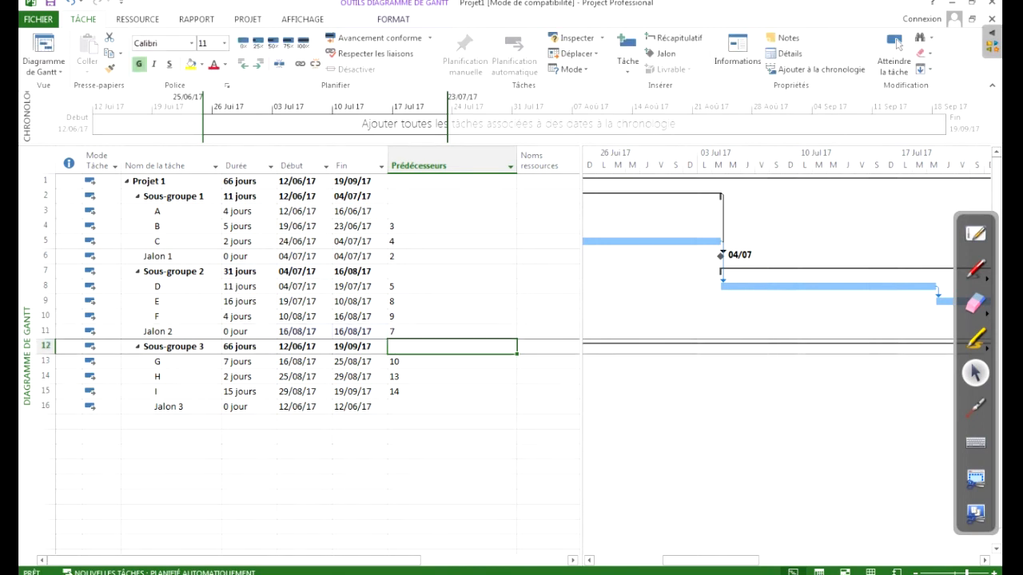
Outdent Jalon 3 to the level of Sous-groupe 3 and link it to that summary task with predecessor 12
left_click(169, 407)
left_click(243, 64)
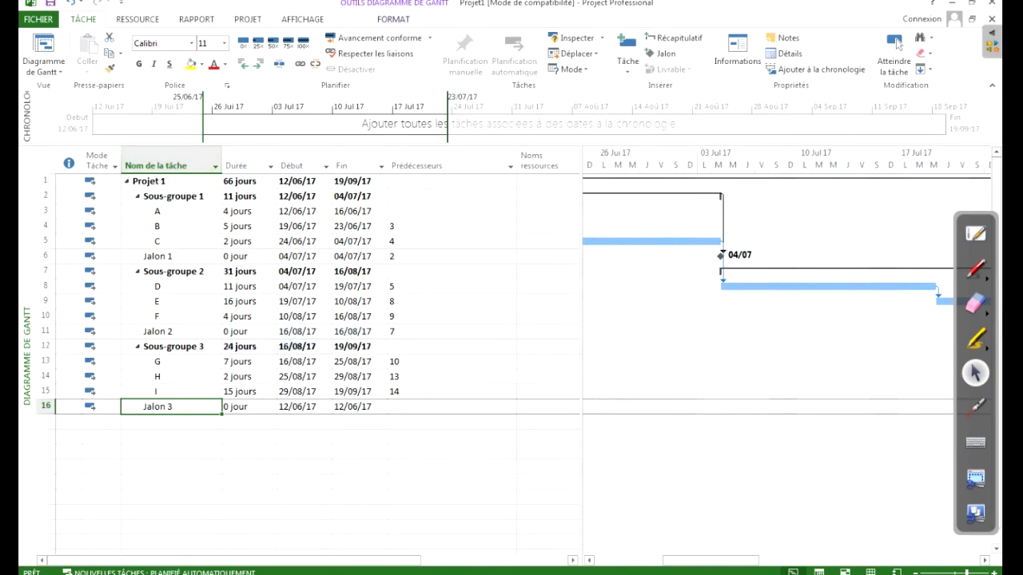
key("Right")
key("Right")
key("Right")
key("Right")
type("12")
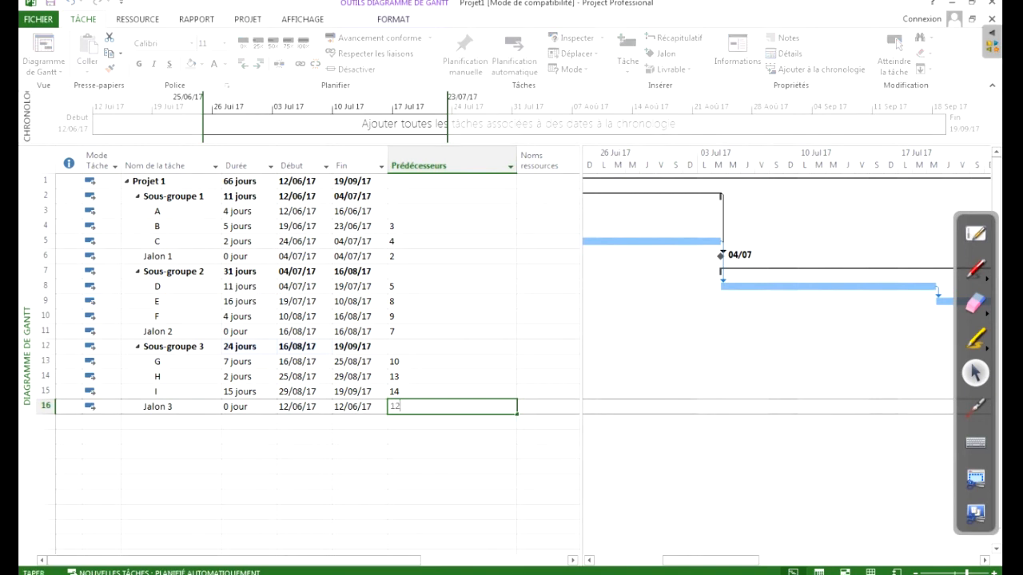
key("Return")
left_click(895, 43)
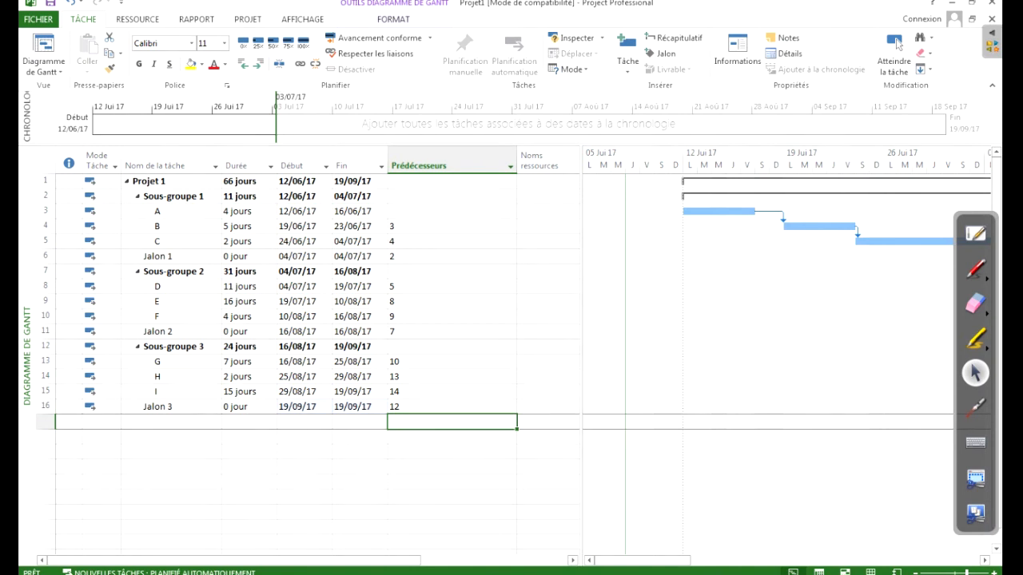
Outdent Jalon 3 once more to the level of Projet 1 and set its predecessor to 1
key("Up")
key("Left")
key("Left")
key("Left")
key("Left")
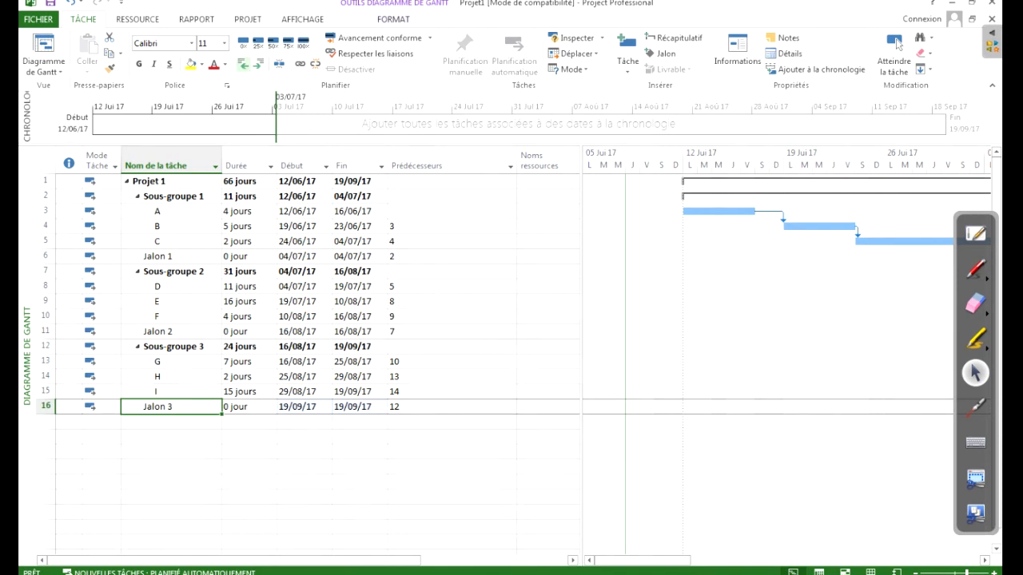
key("alt+shift+Left")
key("Right")
key("Right")
key("Right")
key("Right")
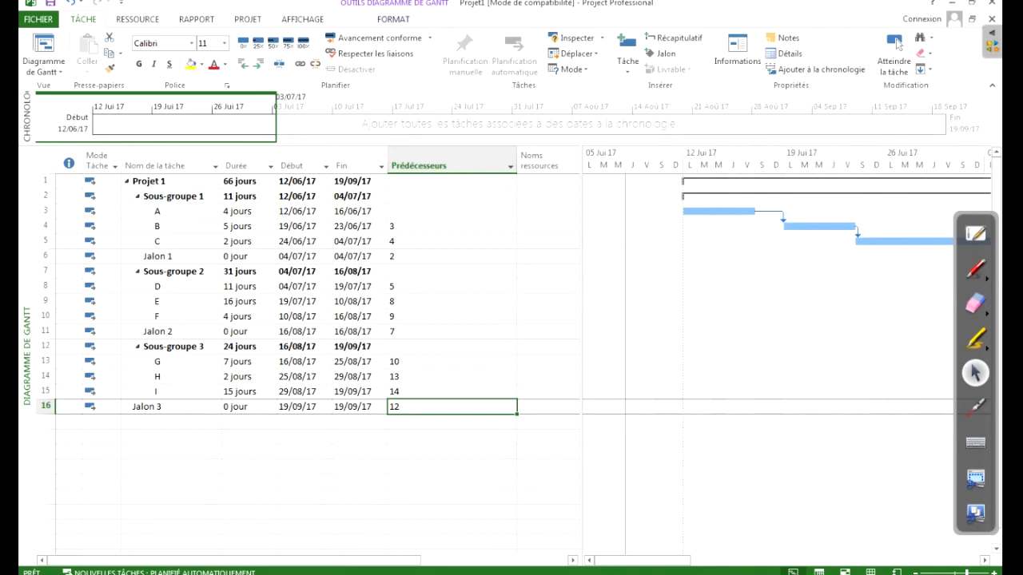
type("12")
key("BackSpace")
key("Return")
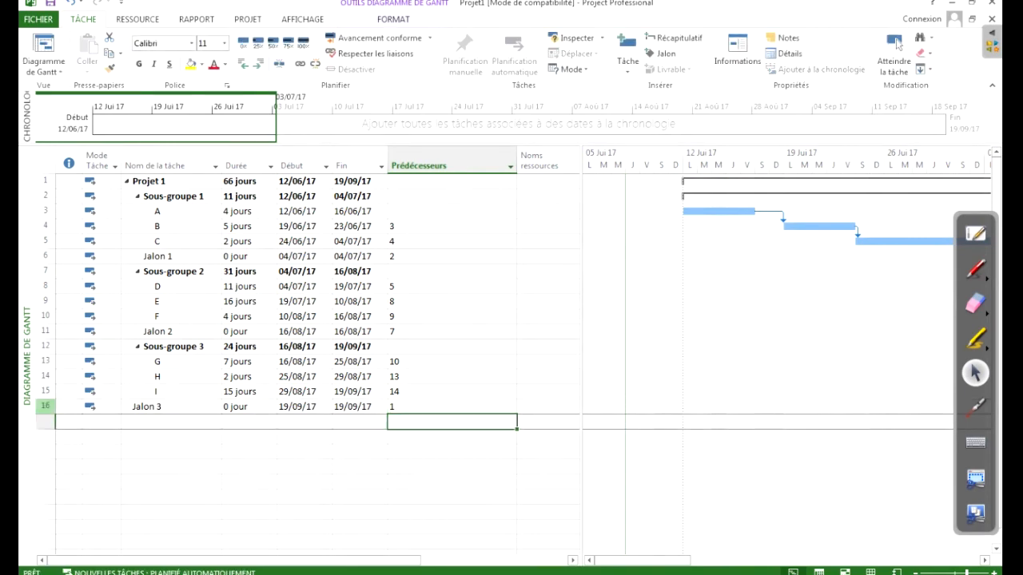
Set the predecessor of Jalon 3 back to 12 and indent it one level under Projet 1
left_click(45, 406)
left_click(451, 376)
left_click(451, 407)
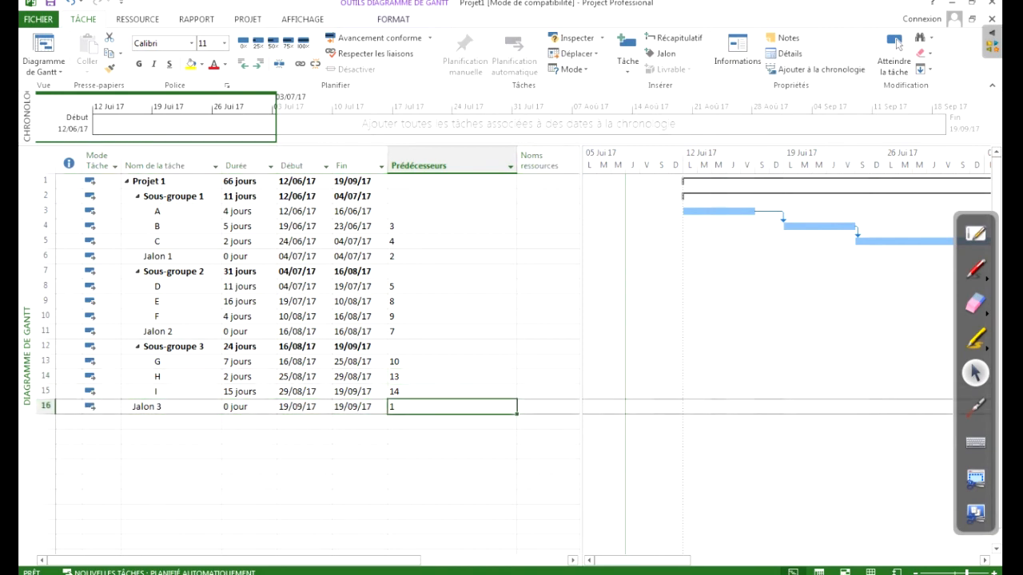
type("12")
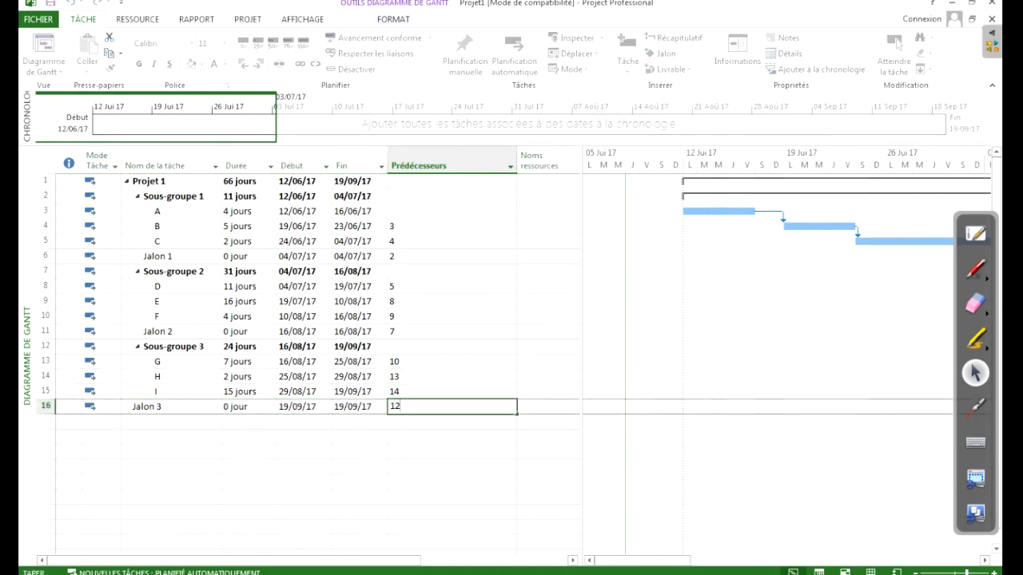
key("Return")
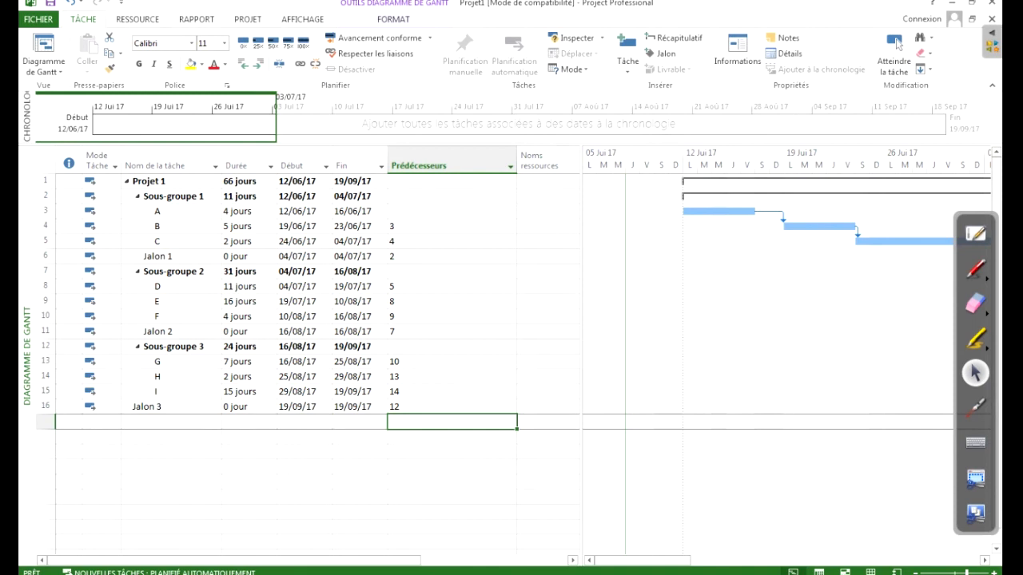
left_click(171, 407)
left_click(46, 406)
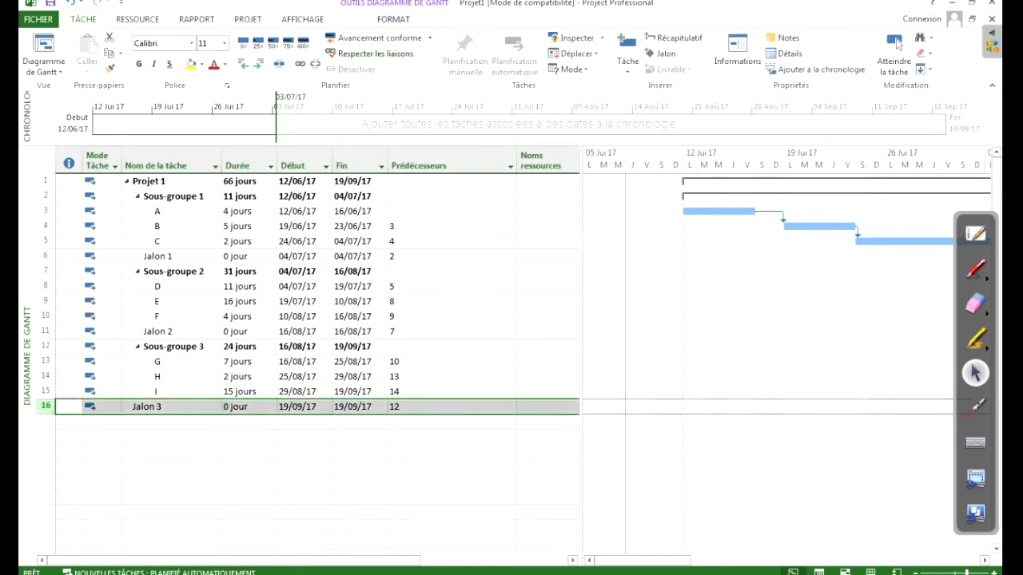
left_click(259, 64)
left_click(246, 453)
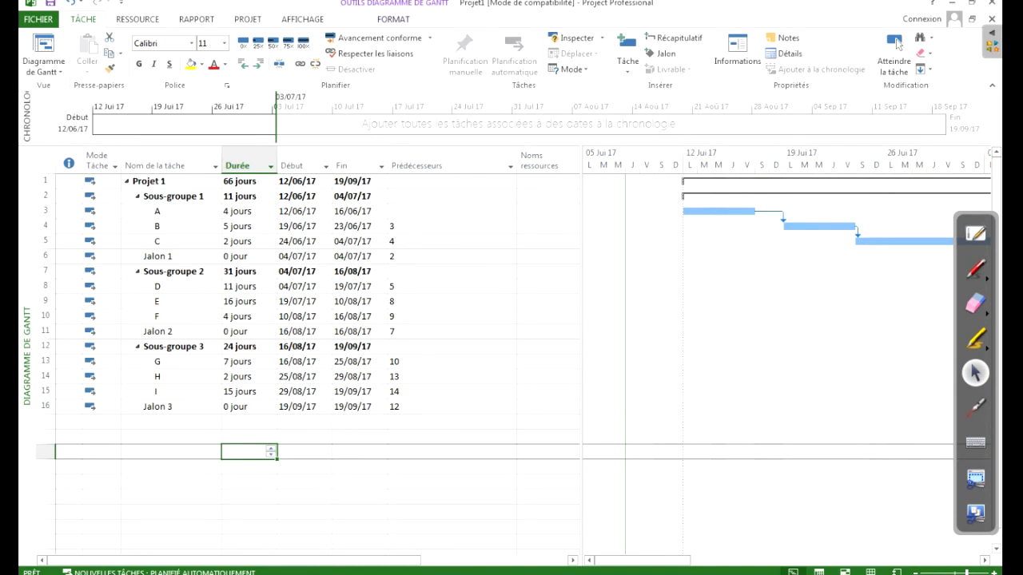
Collapse Sous-groupe 3, Sous-groupe 2 and Sous-groupe 1 so that Projet 1 lists only the summary tasks and milestones
left_click(137, 347)
left_click(137, 272)
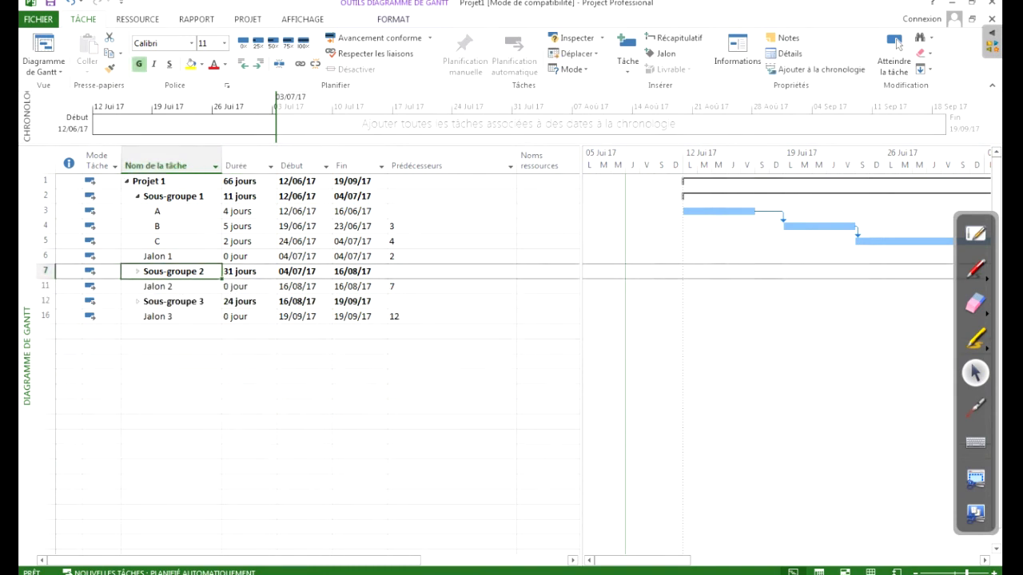
left_click(138, 197)
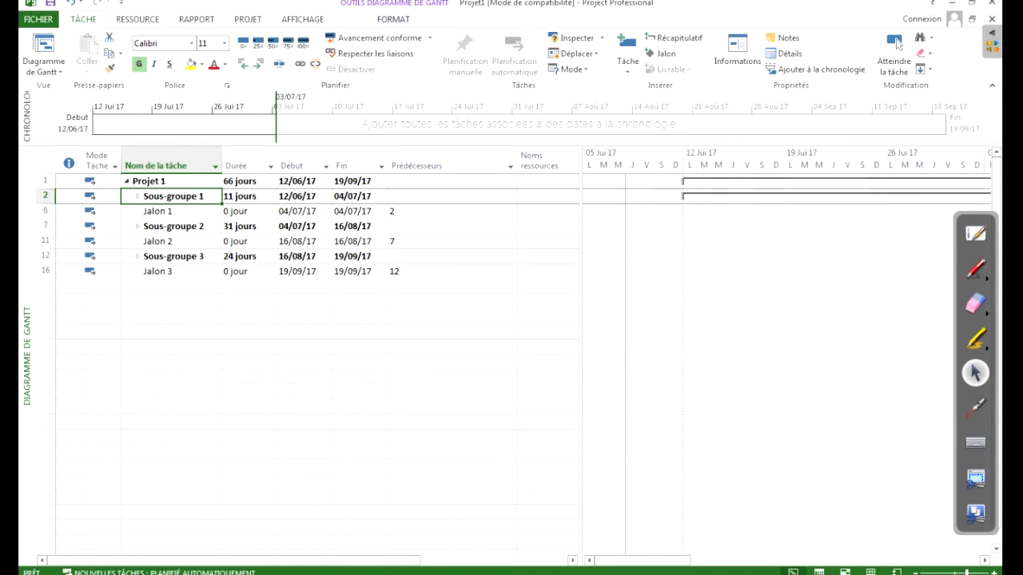
left_click(126, 181)
left_click(127, 182)
Expand Sous-groupe 2, Sous-groupe 3 and Sous-groupe 1 to list their subtasks again
left_click(138, 227)
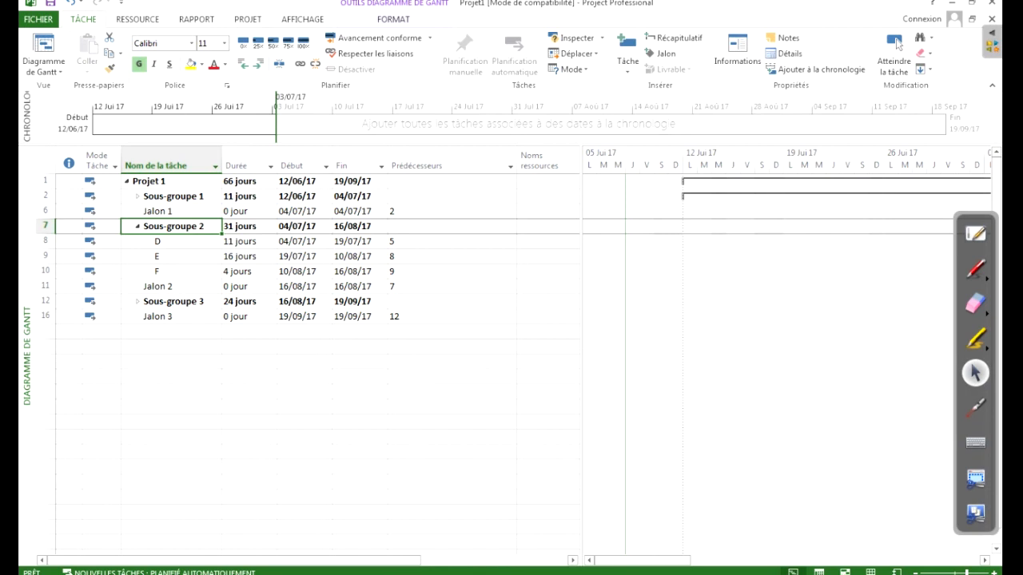
left_click(138, 302)
left_click(137, 195)
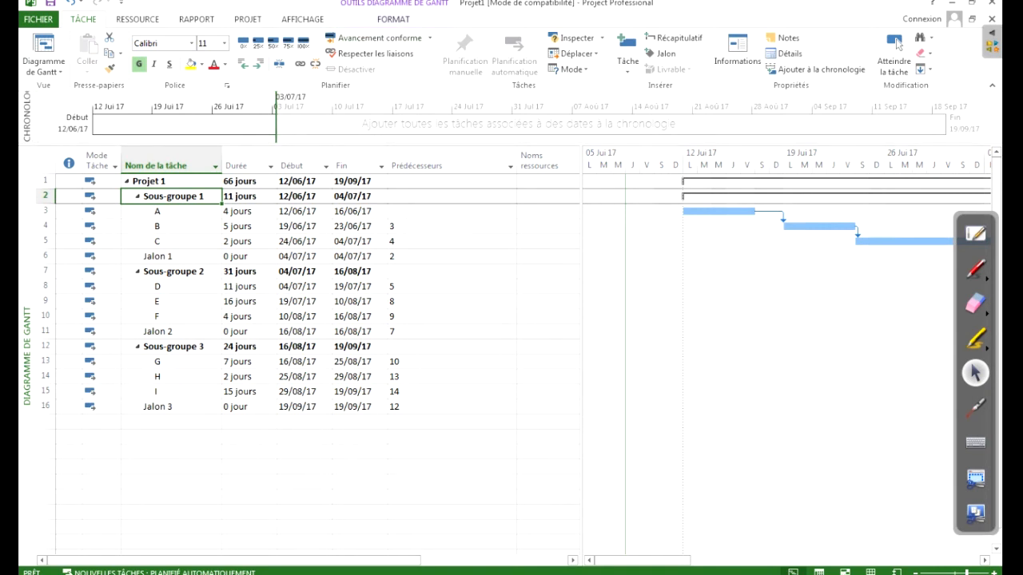
left_click(451, 226)
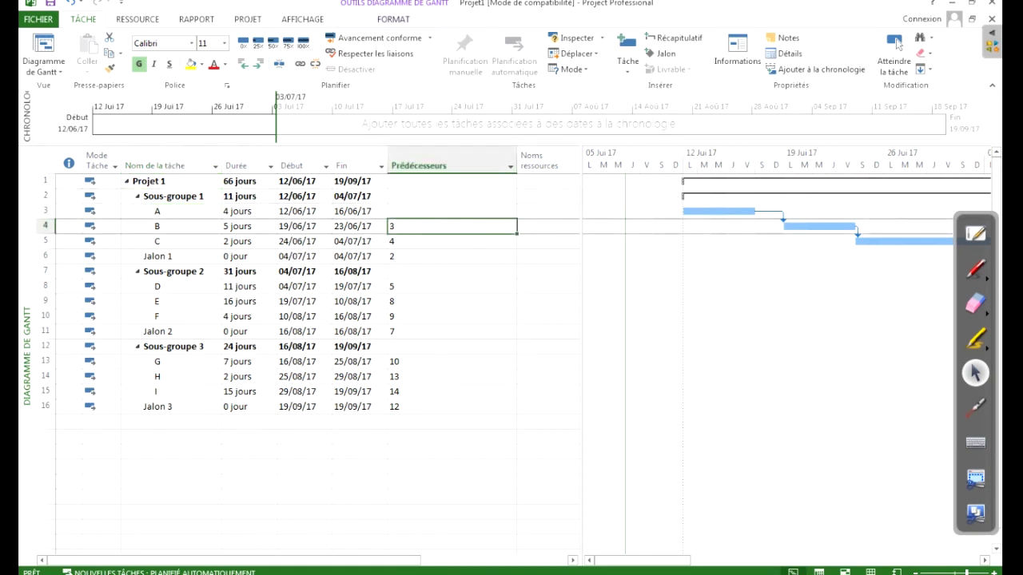